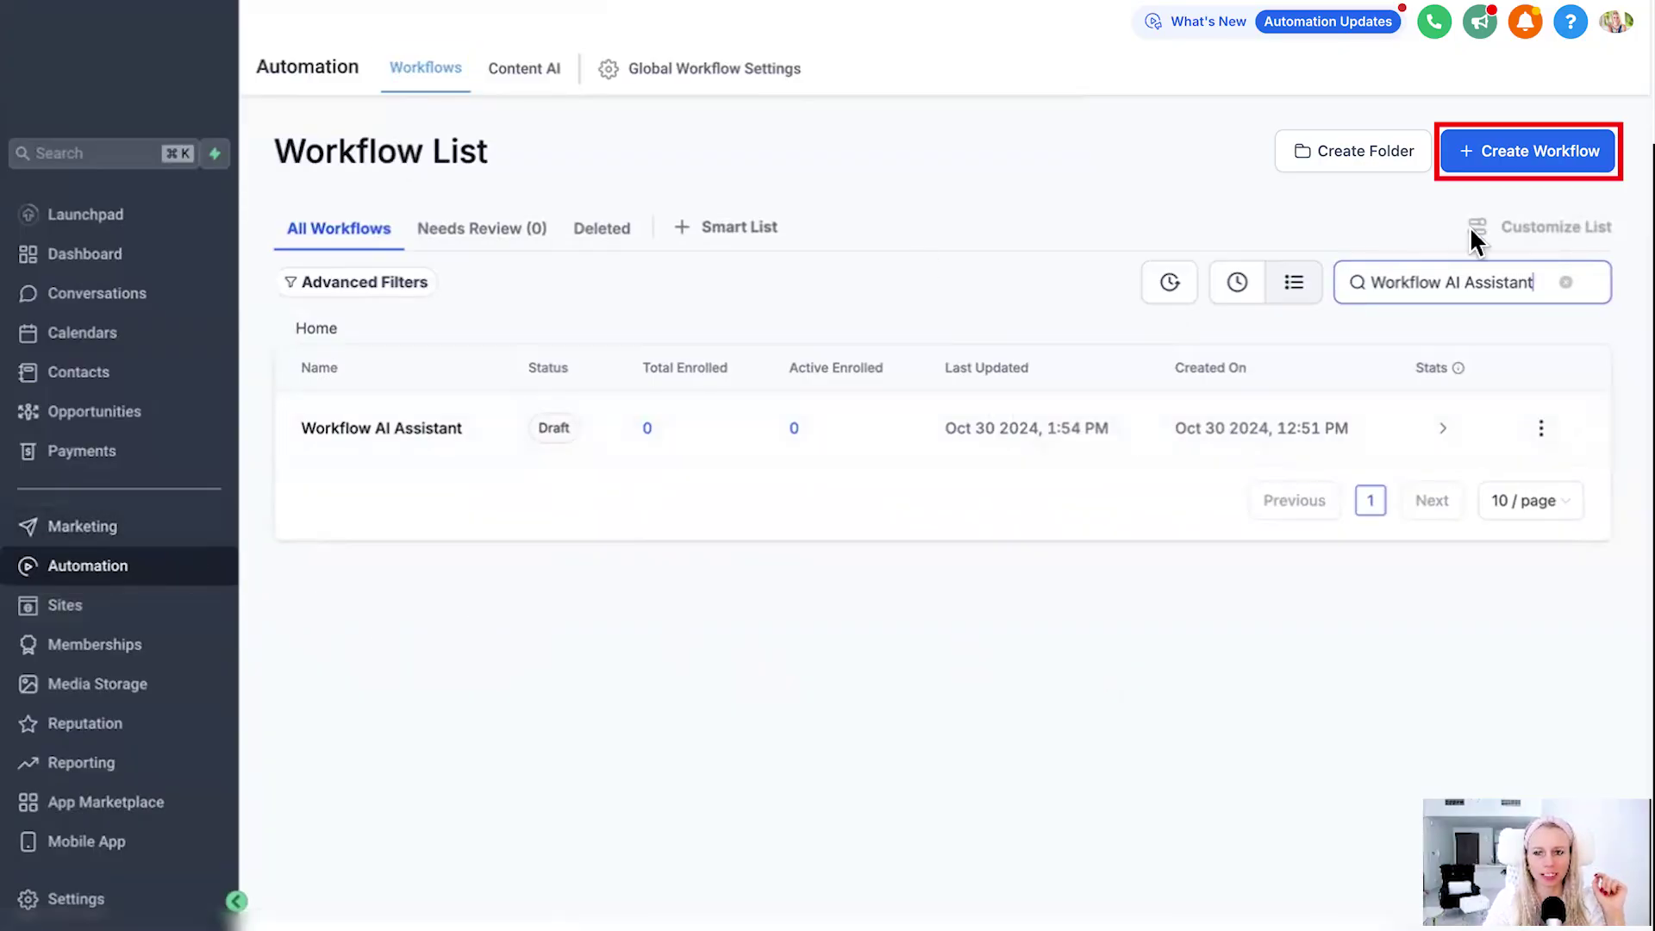
Open the Workflow AI Assistant workflow and bring up the Workflow AI chat panel beside it.
click(398, 435)
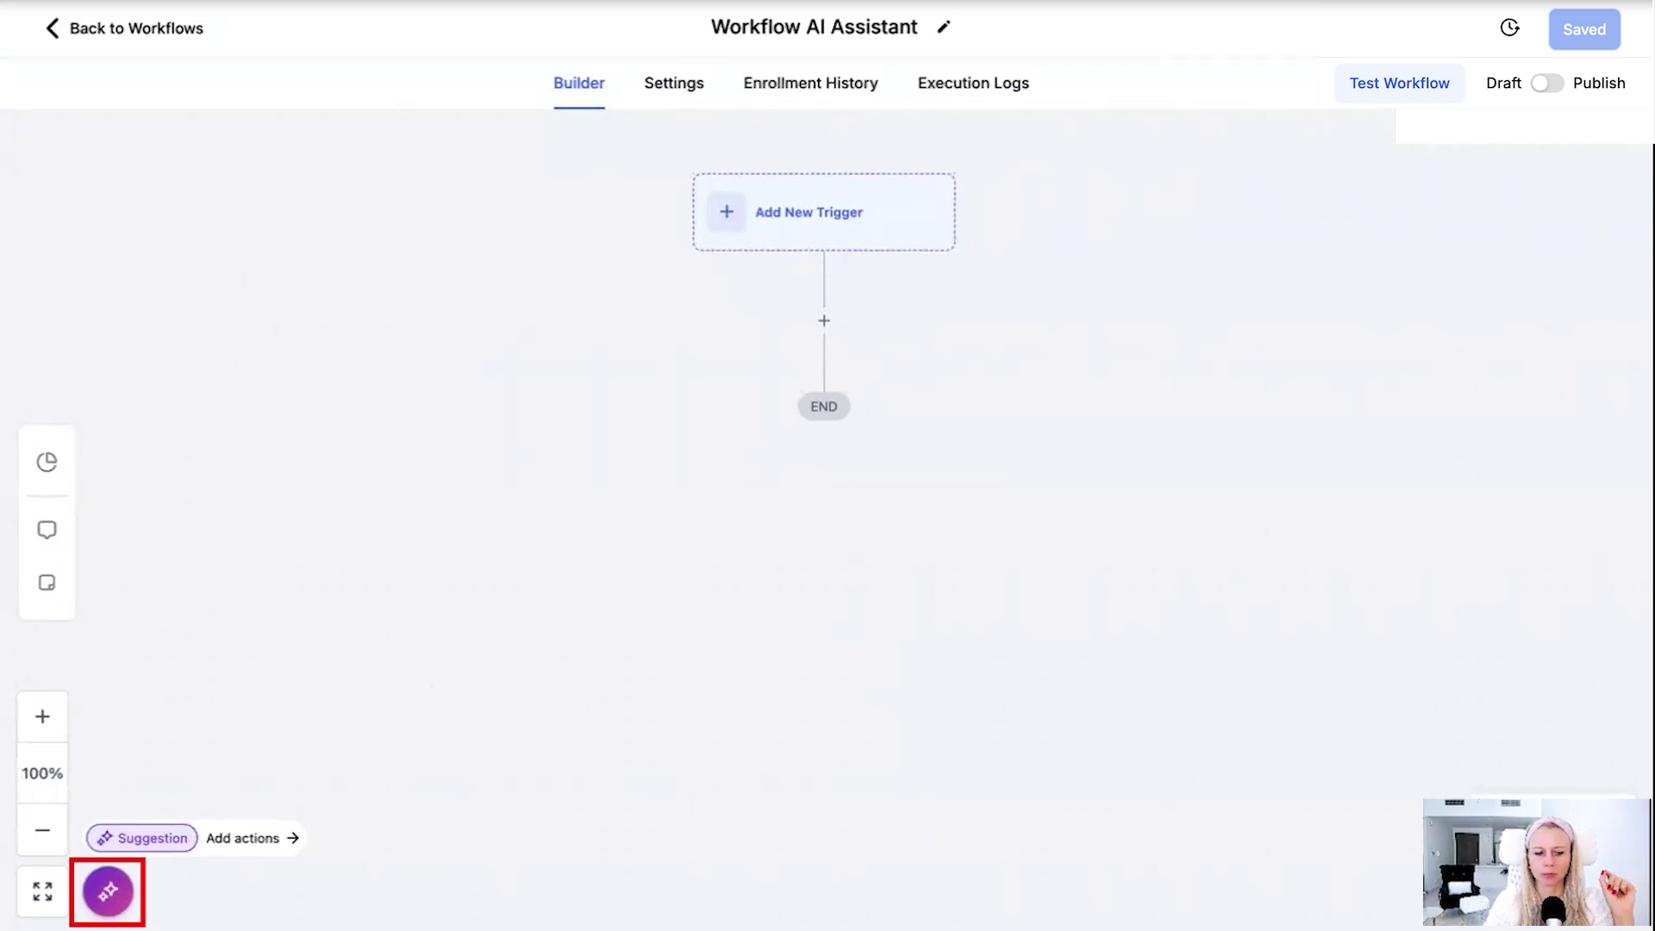
click(107, 892)
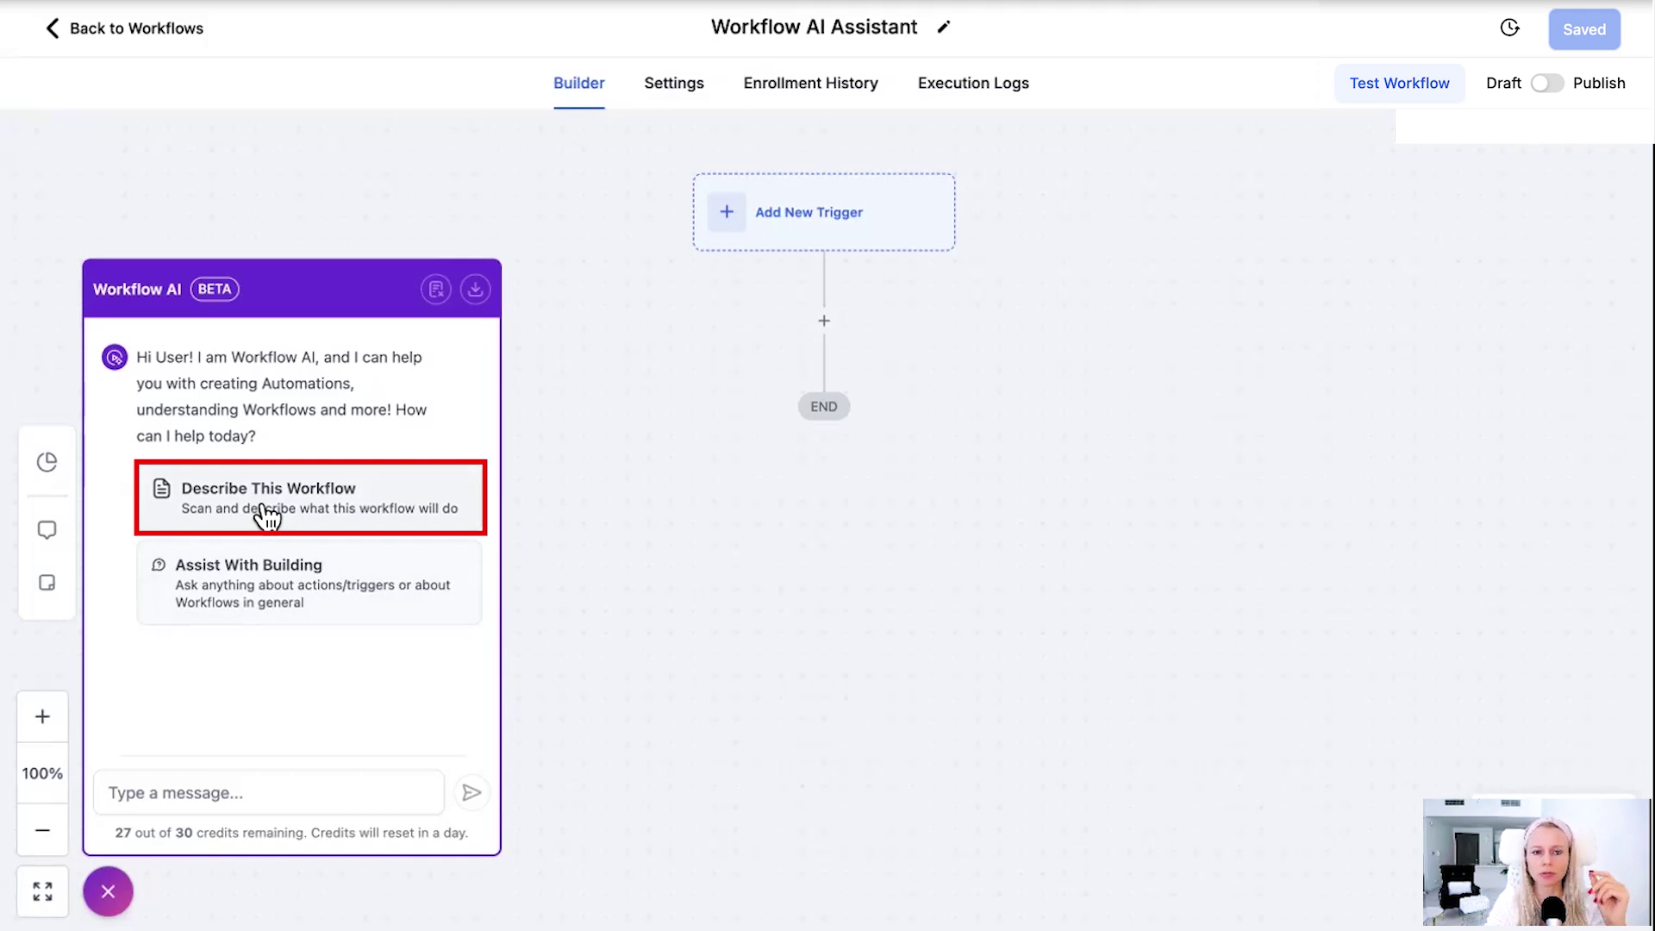
Get Workflow AI's description and highlight its draft, version 3 and multiple-entries details.
click(270, 507)
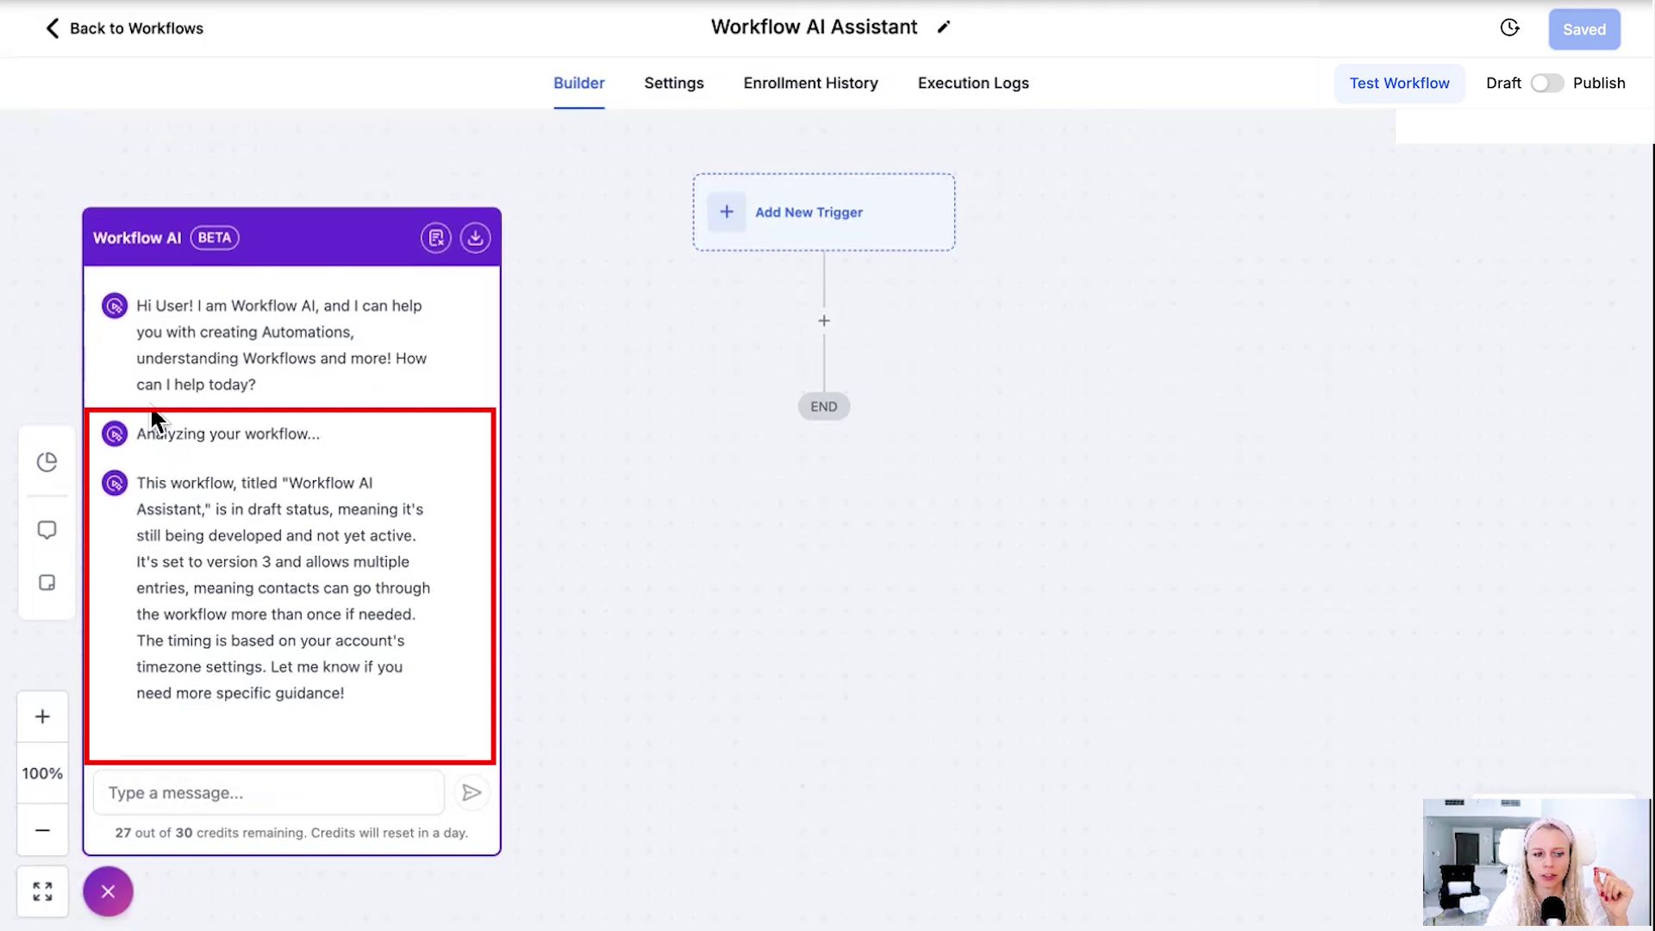
drag(137, 435, 332, 453)
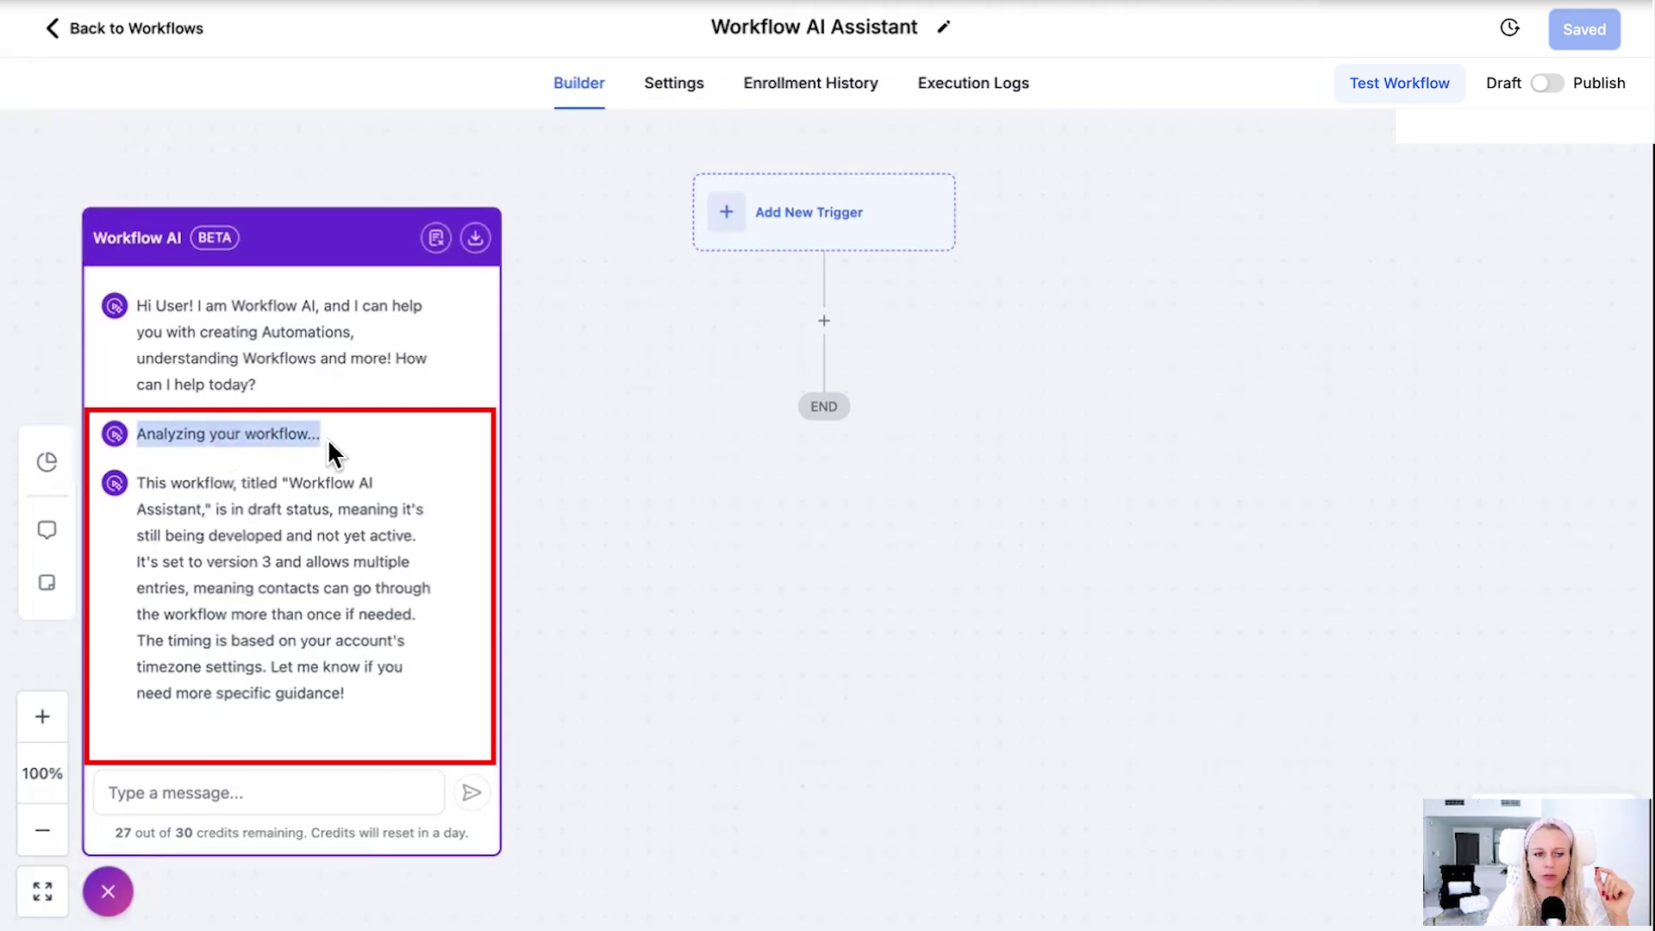
drag(136, 482, 377, 687)
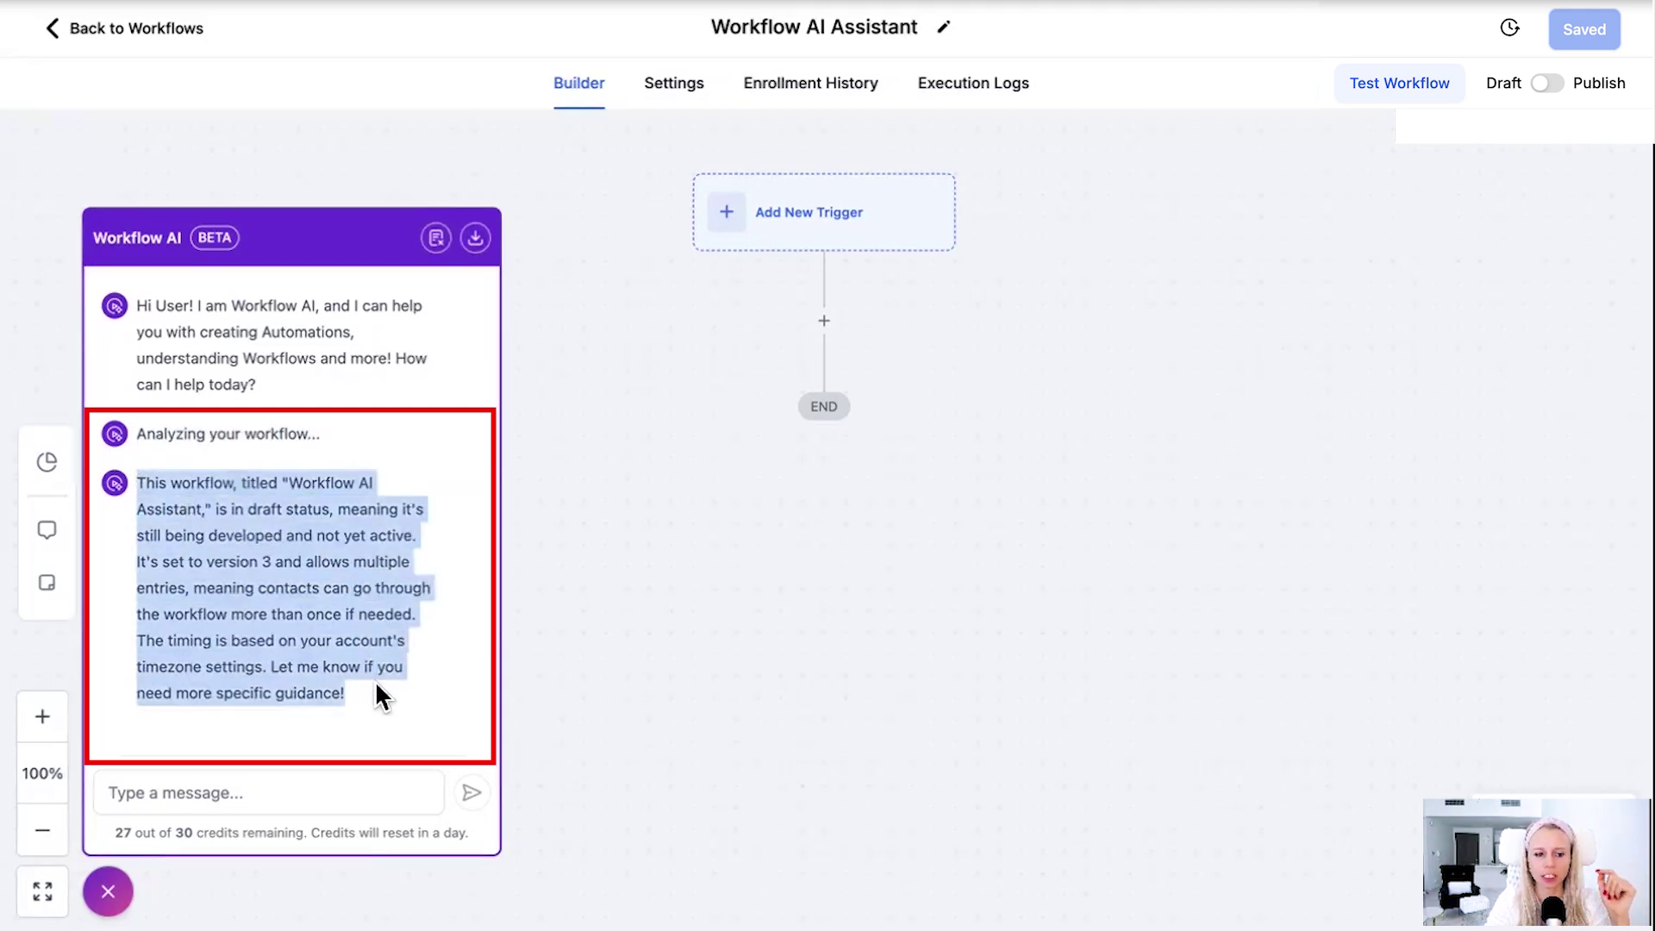
click(244, 522)
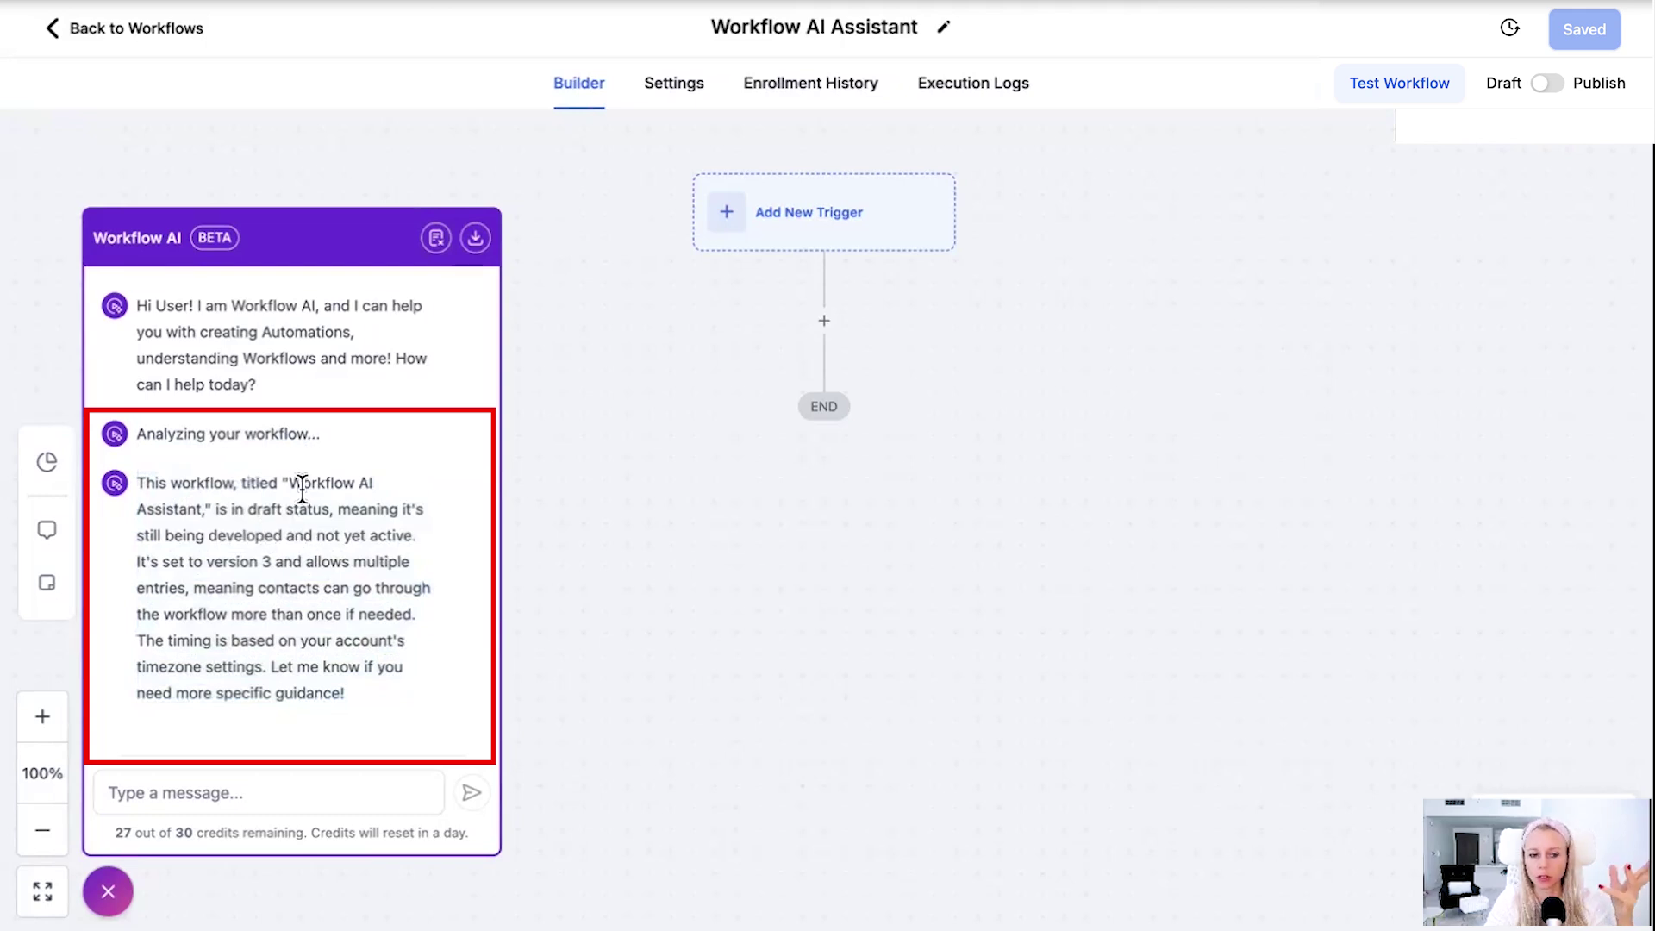
mouse_move(289, 483)
mouse_down()
mouse_move(344, 506)
mouse_move(203, 506)
mouse_move(331, 509)
mouse_up()
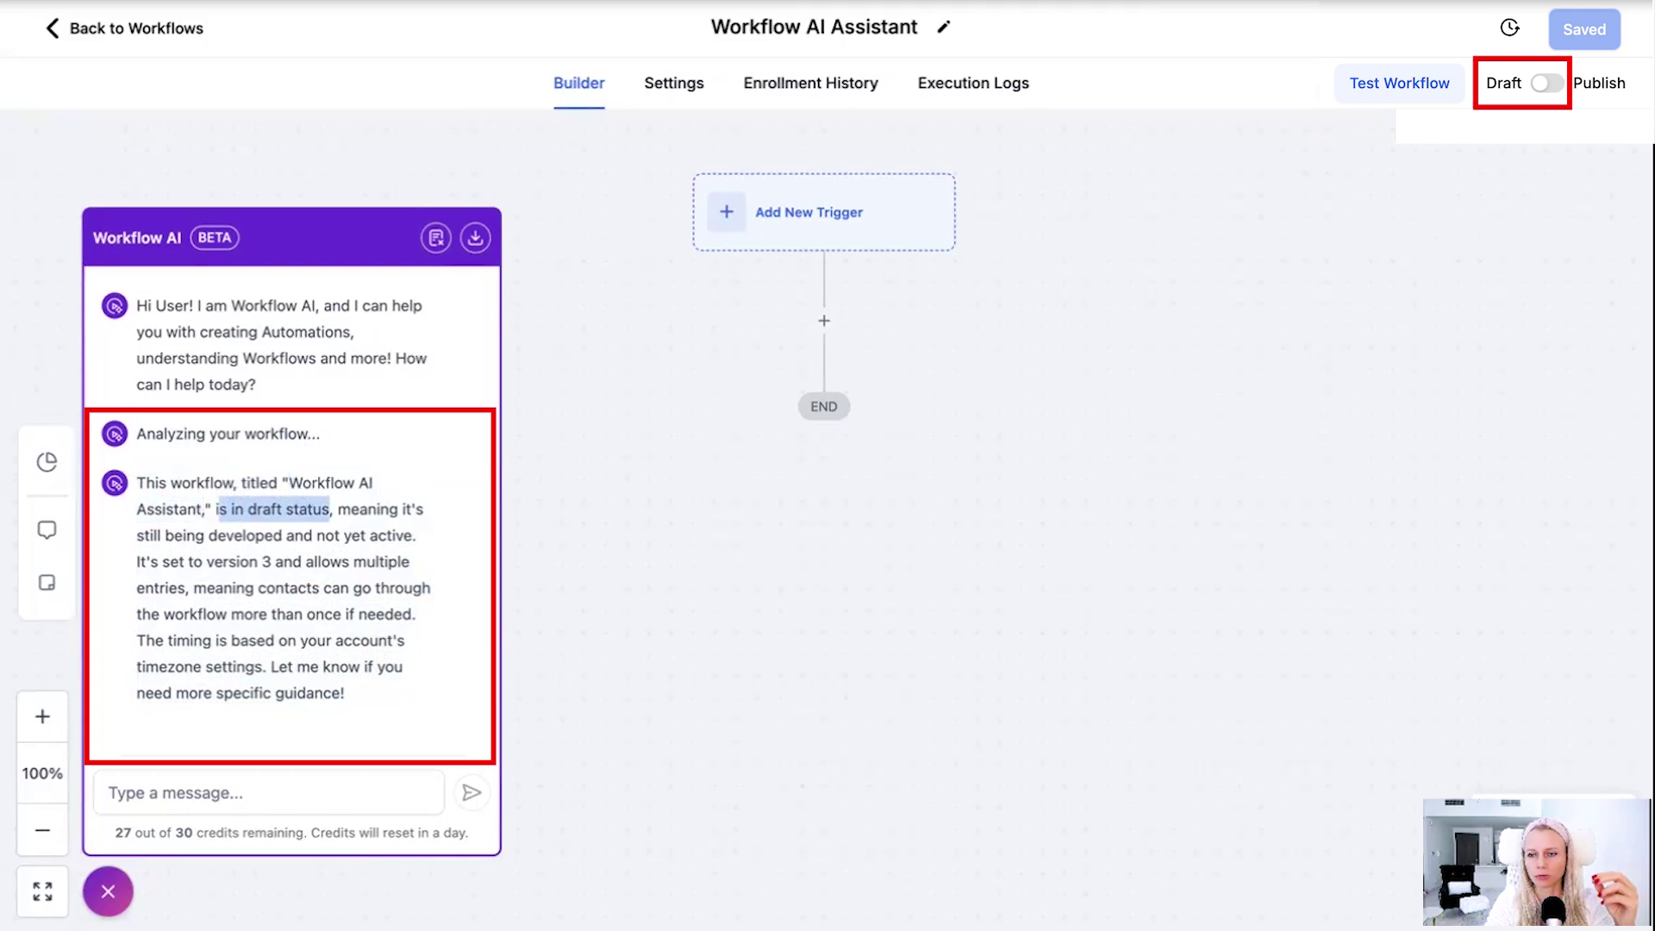
drag(136, 561, 200, 576)
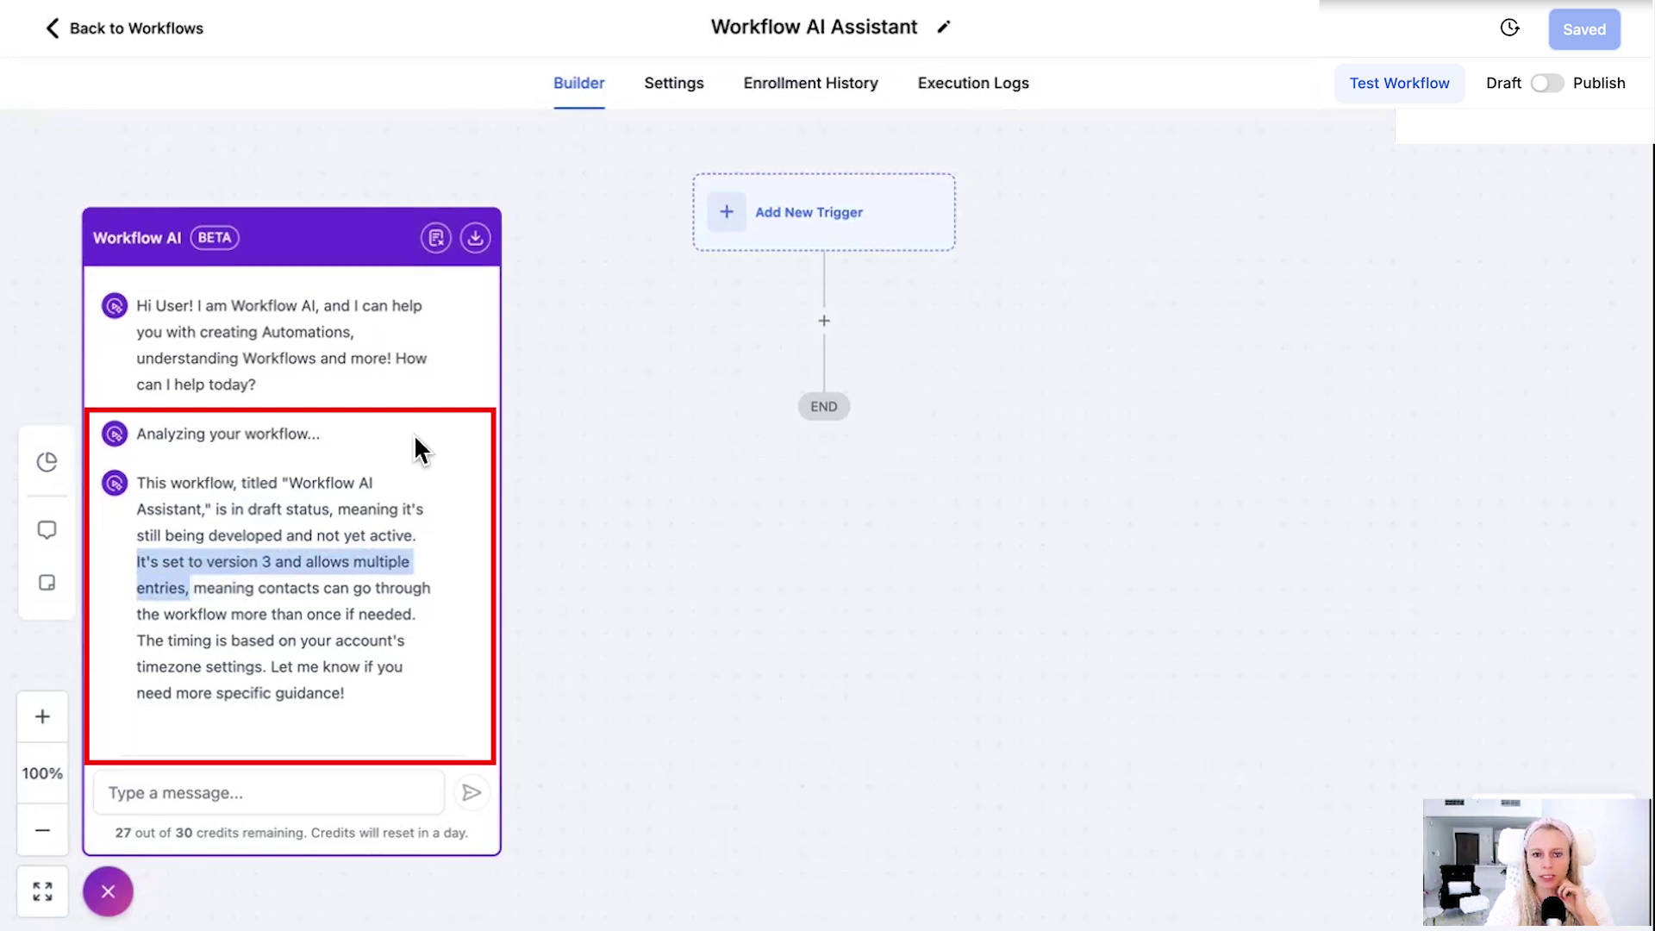
click(677, 100)
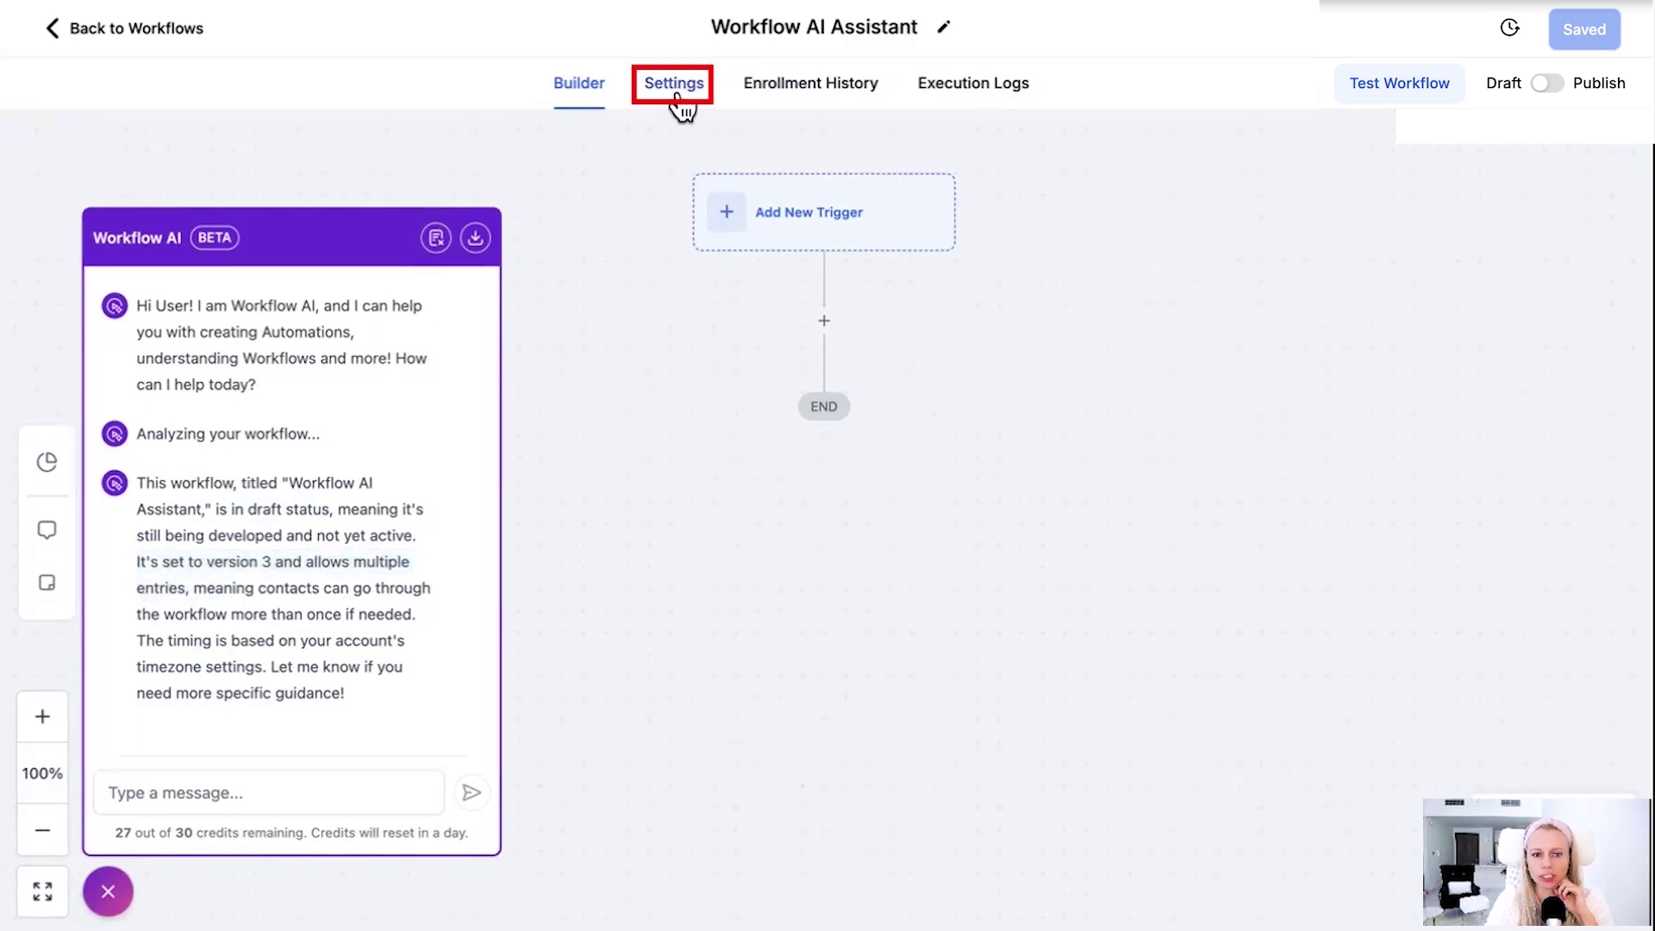
drag(197, 357, 300, 356)
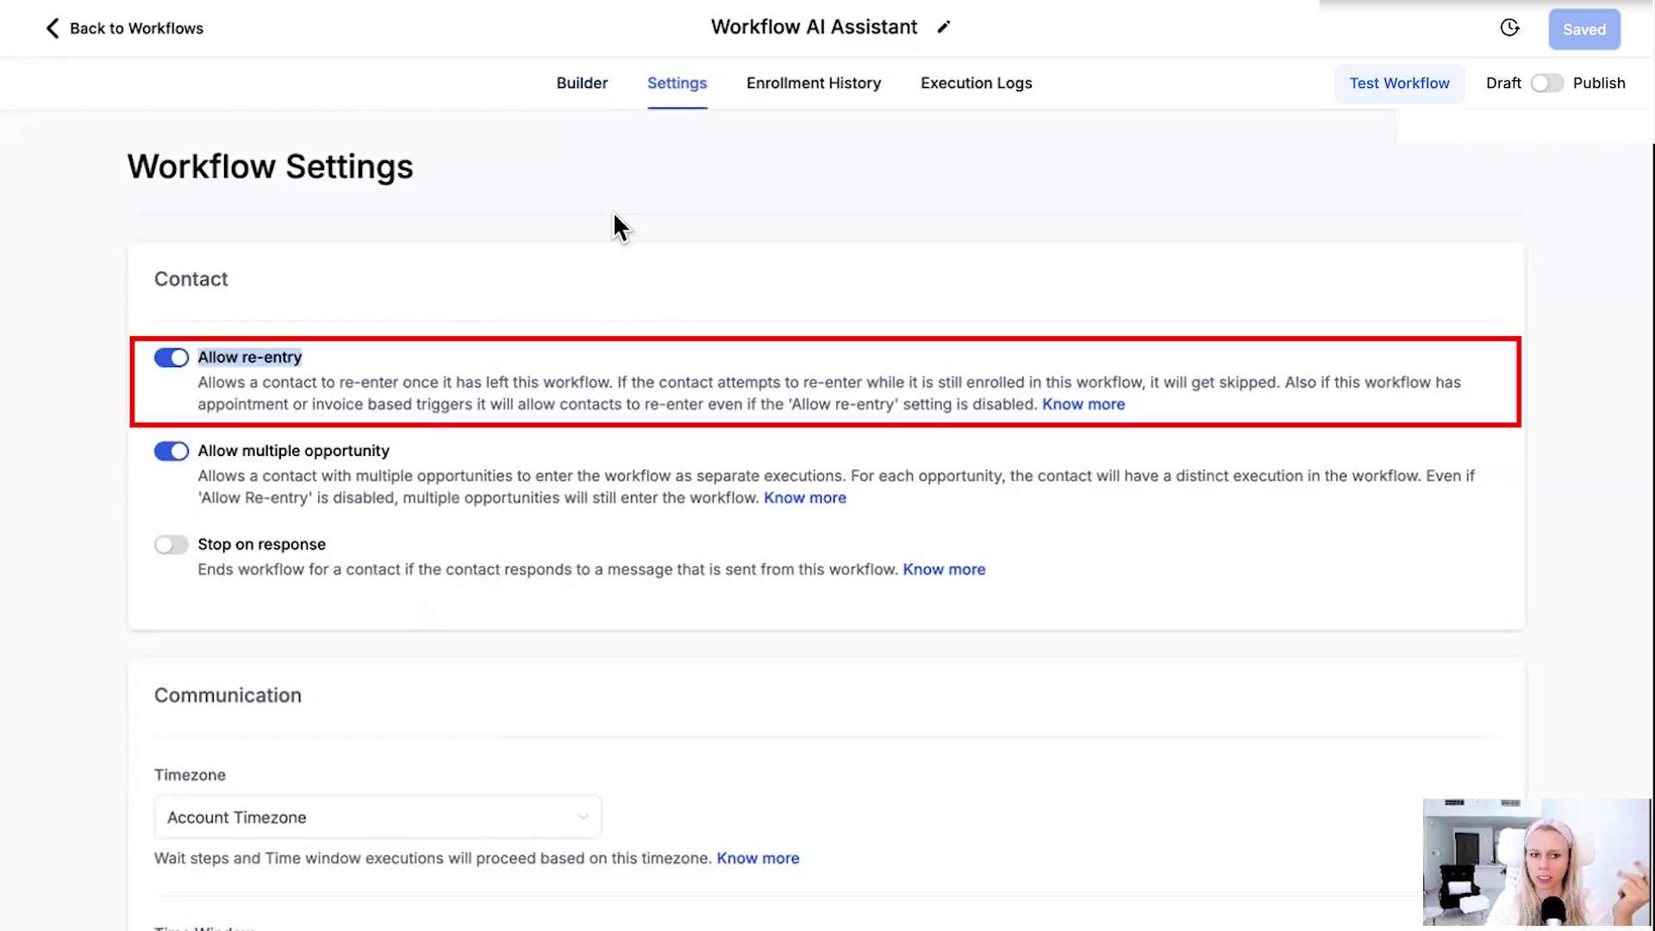
click(355, 345)
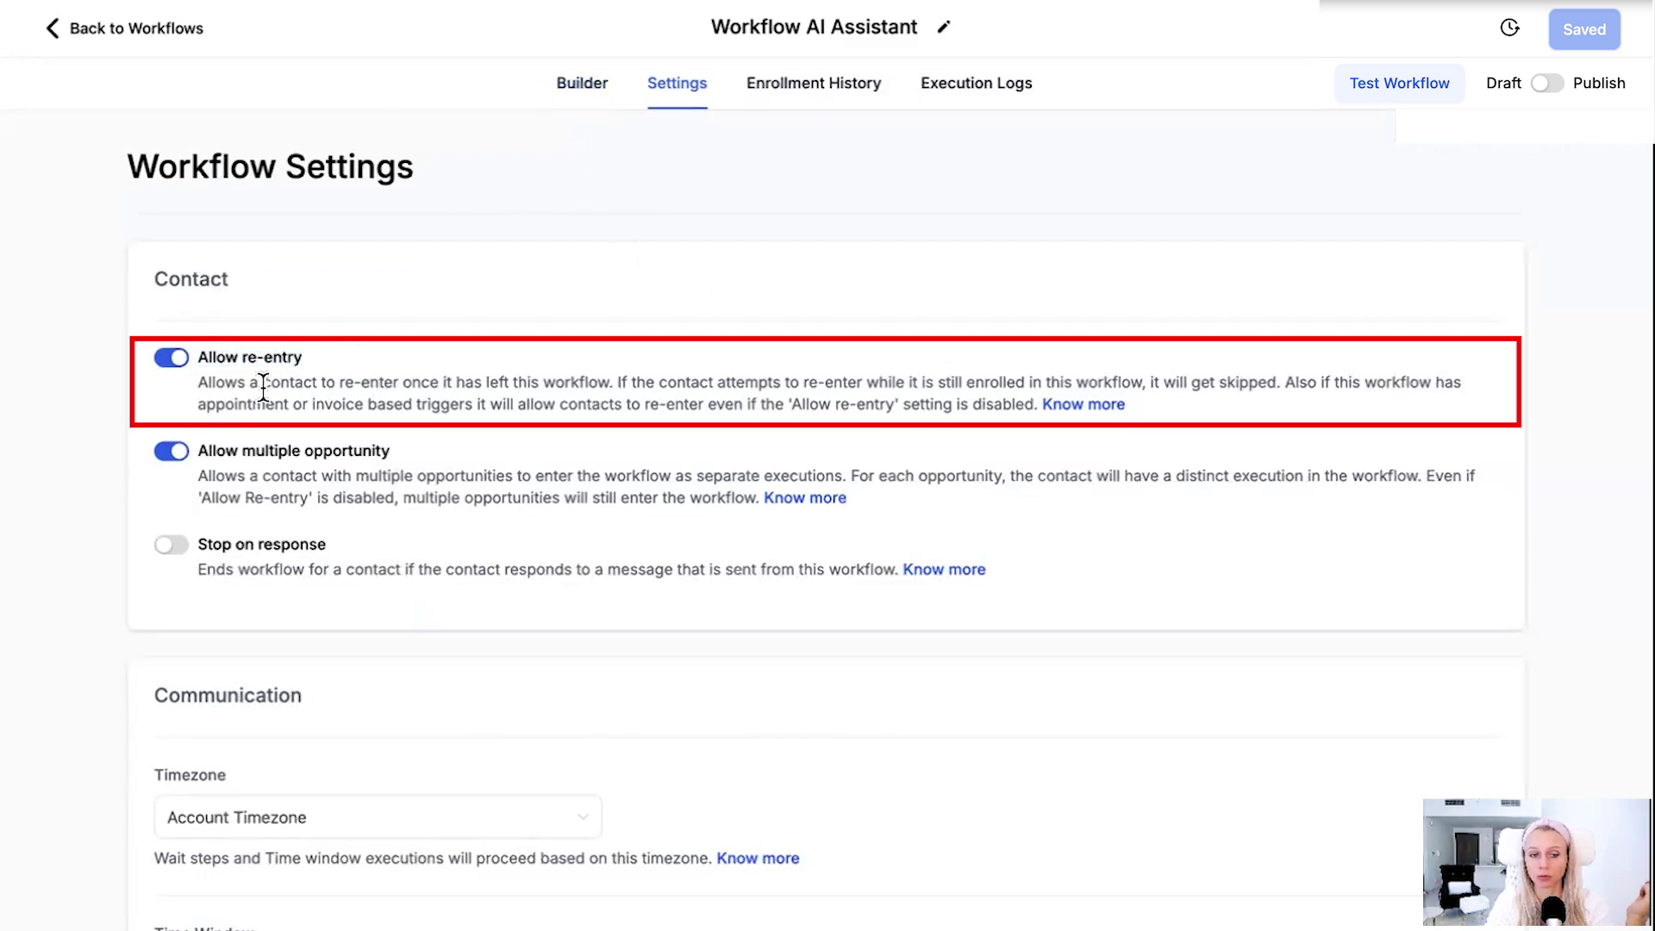
click(171, 357)
click(170, 357)
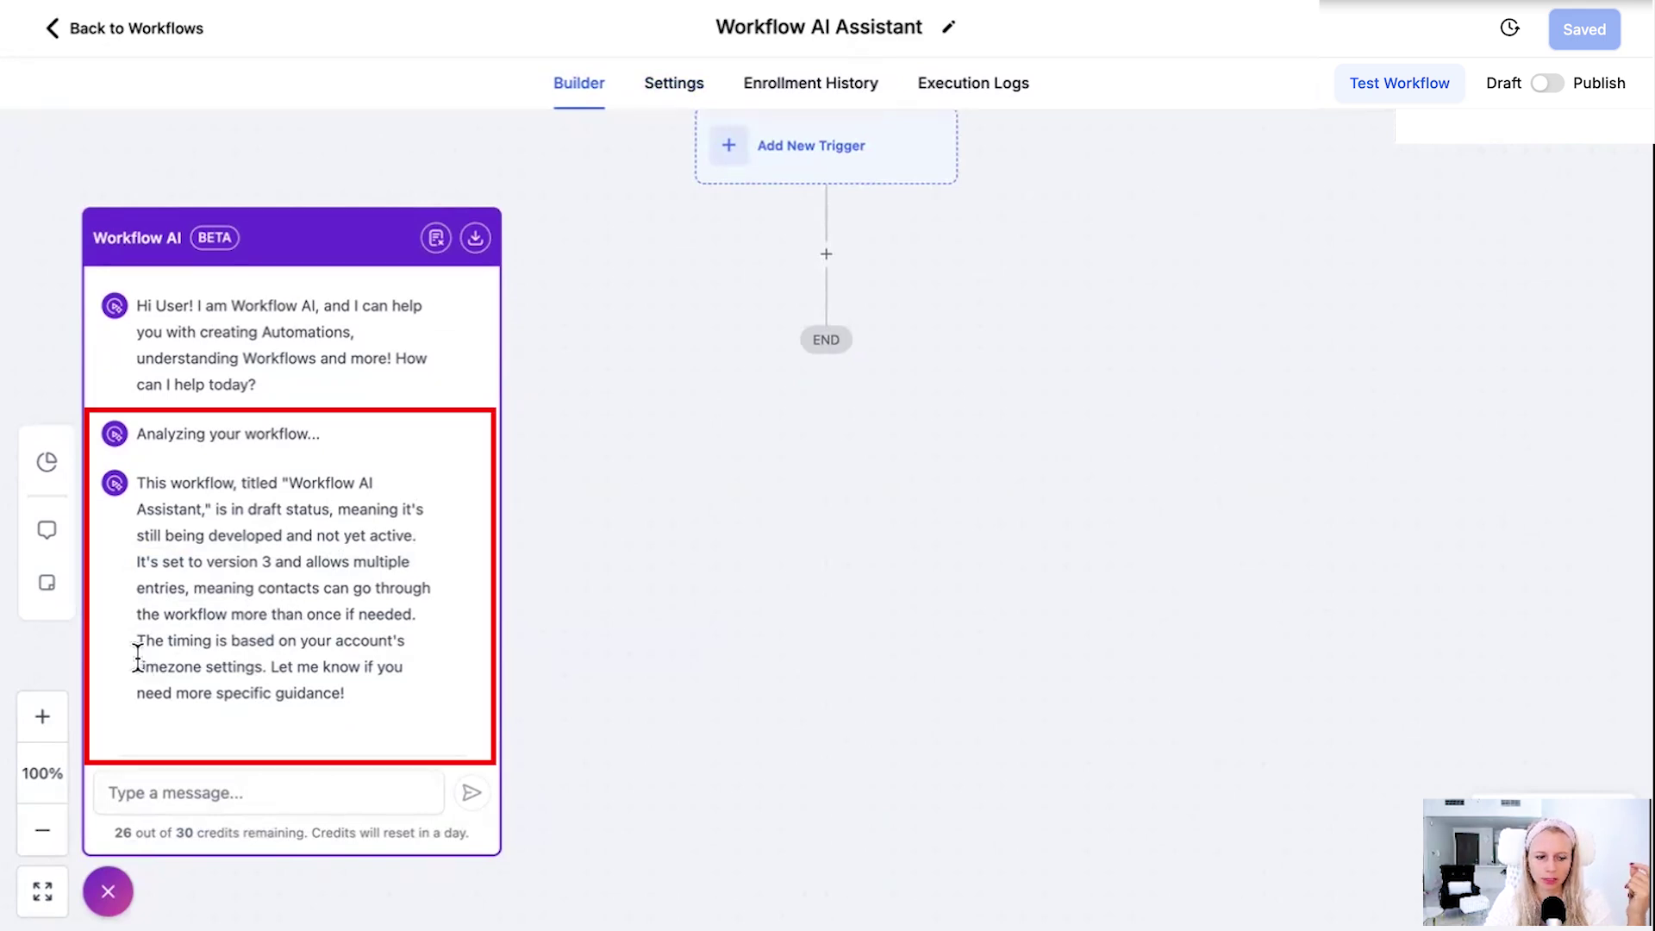
drag(137, 643, 262, 667)
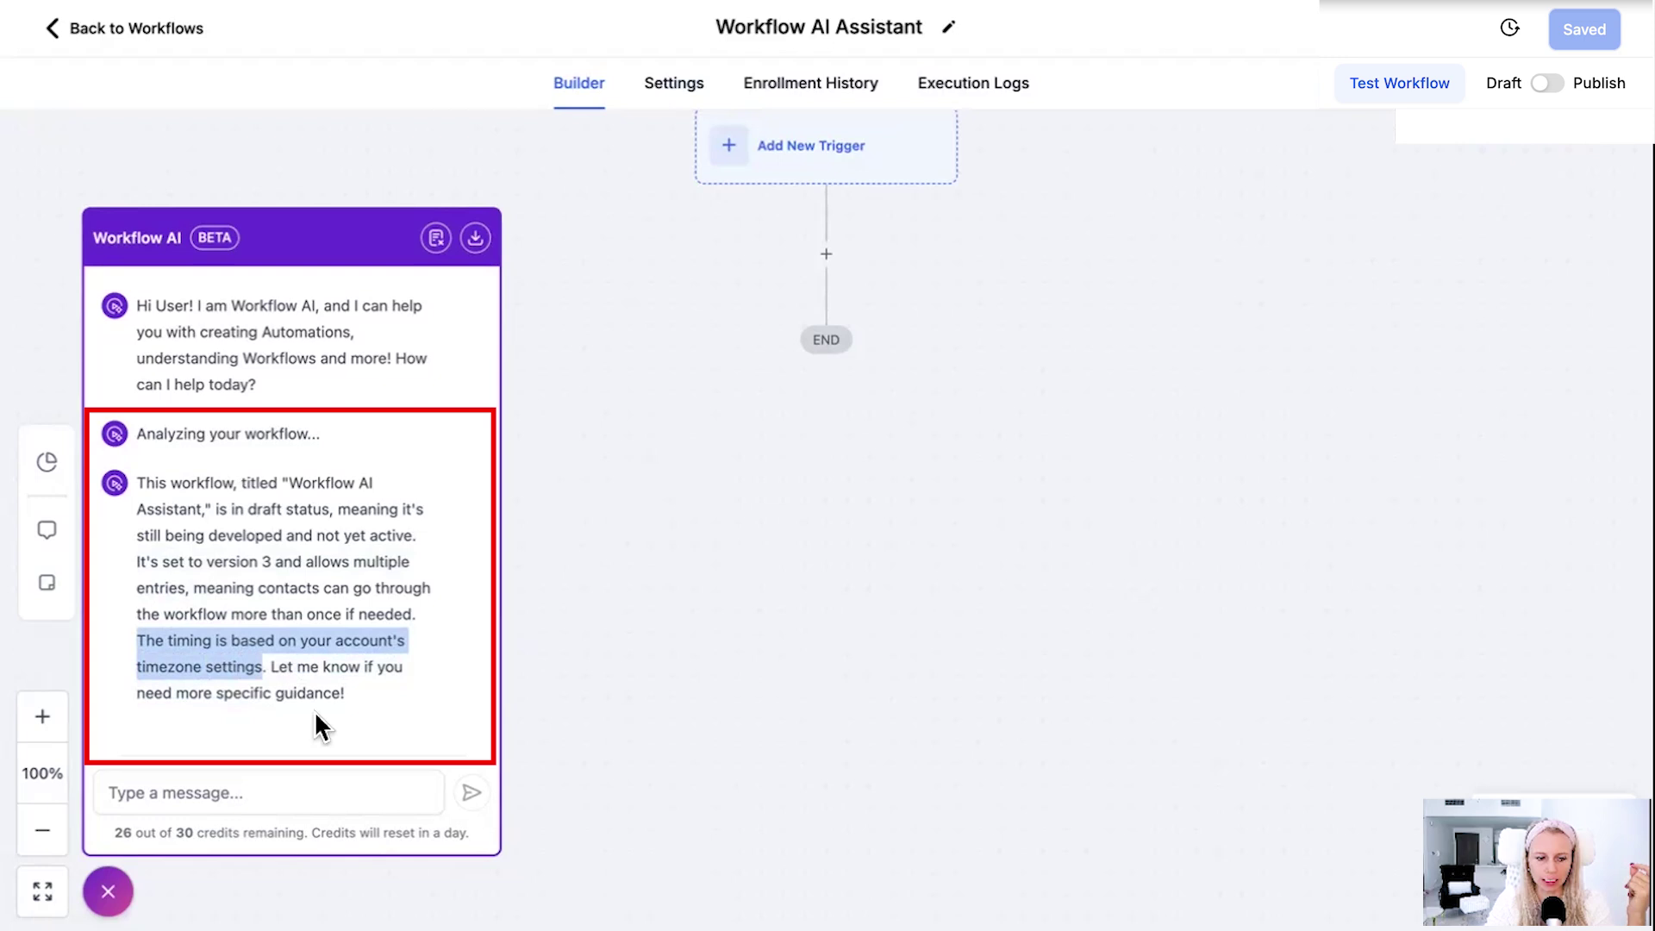
click(676, 83)
scroll(522, 659, down, 2)
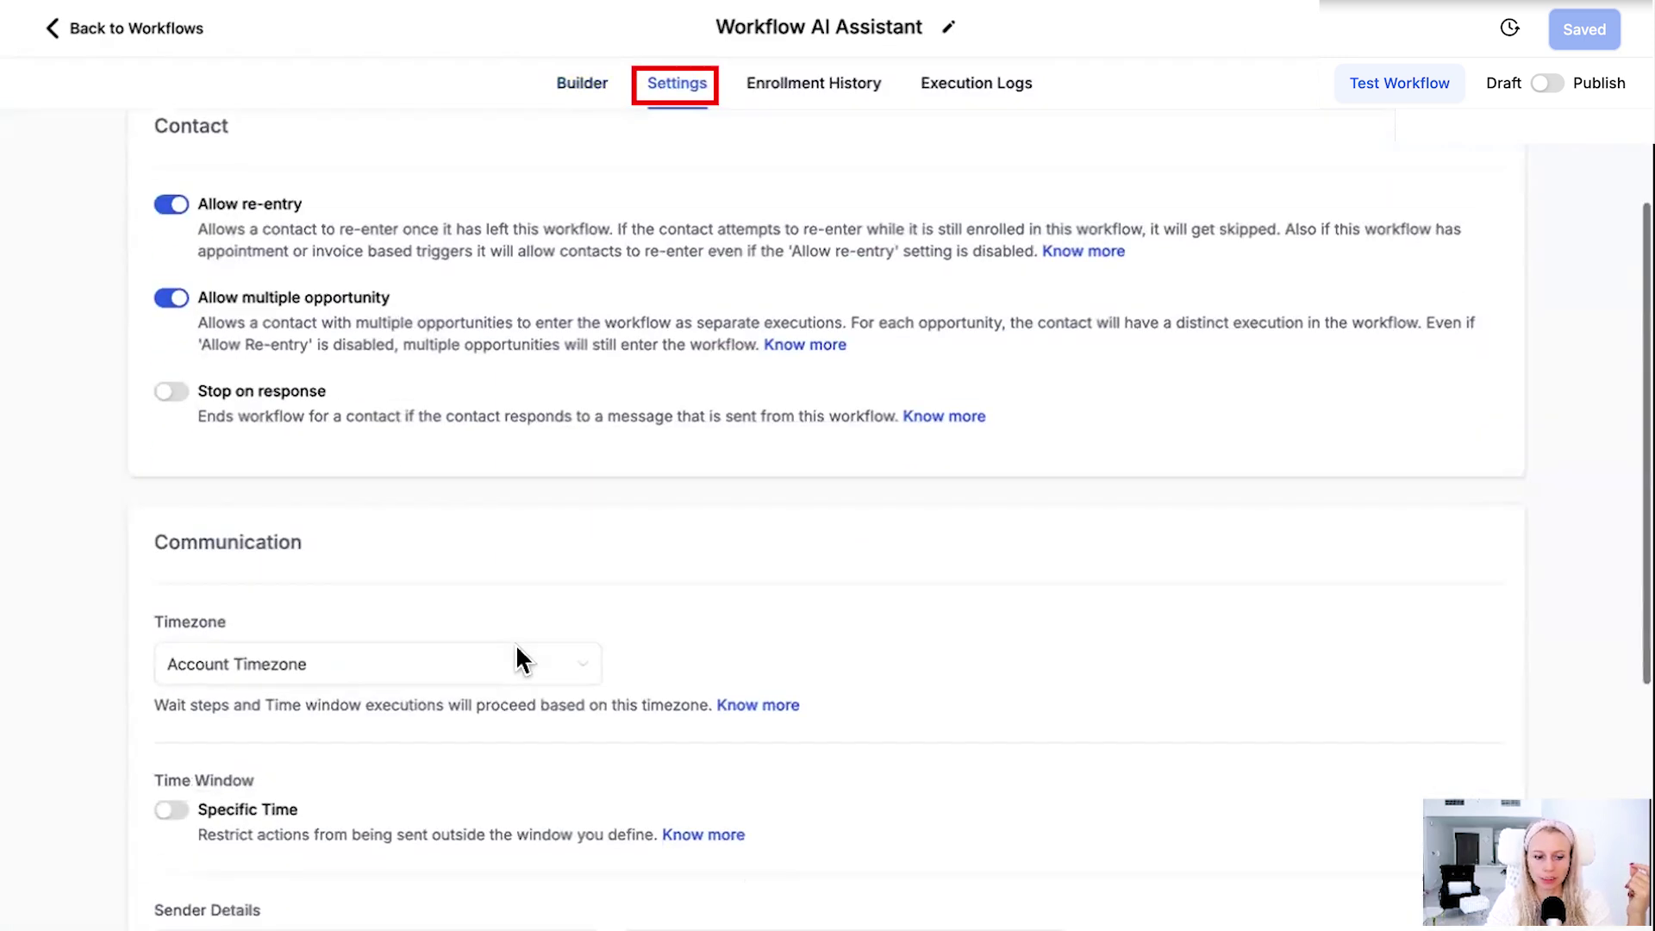
scroll(521, 660, down, 2)
drag(154, 449, 256, 442)
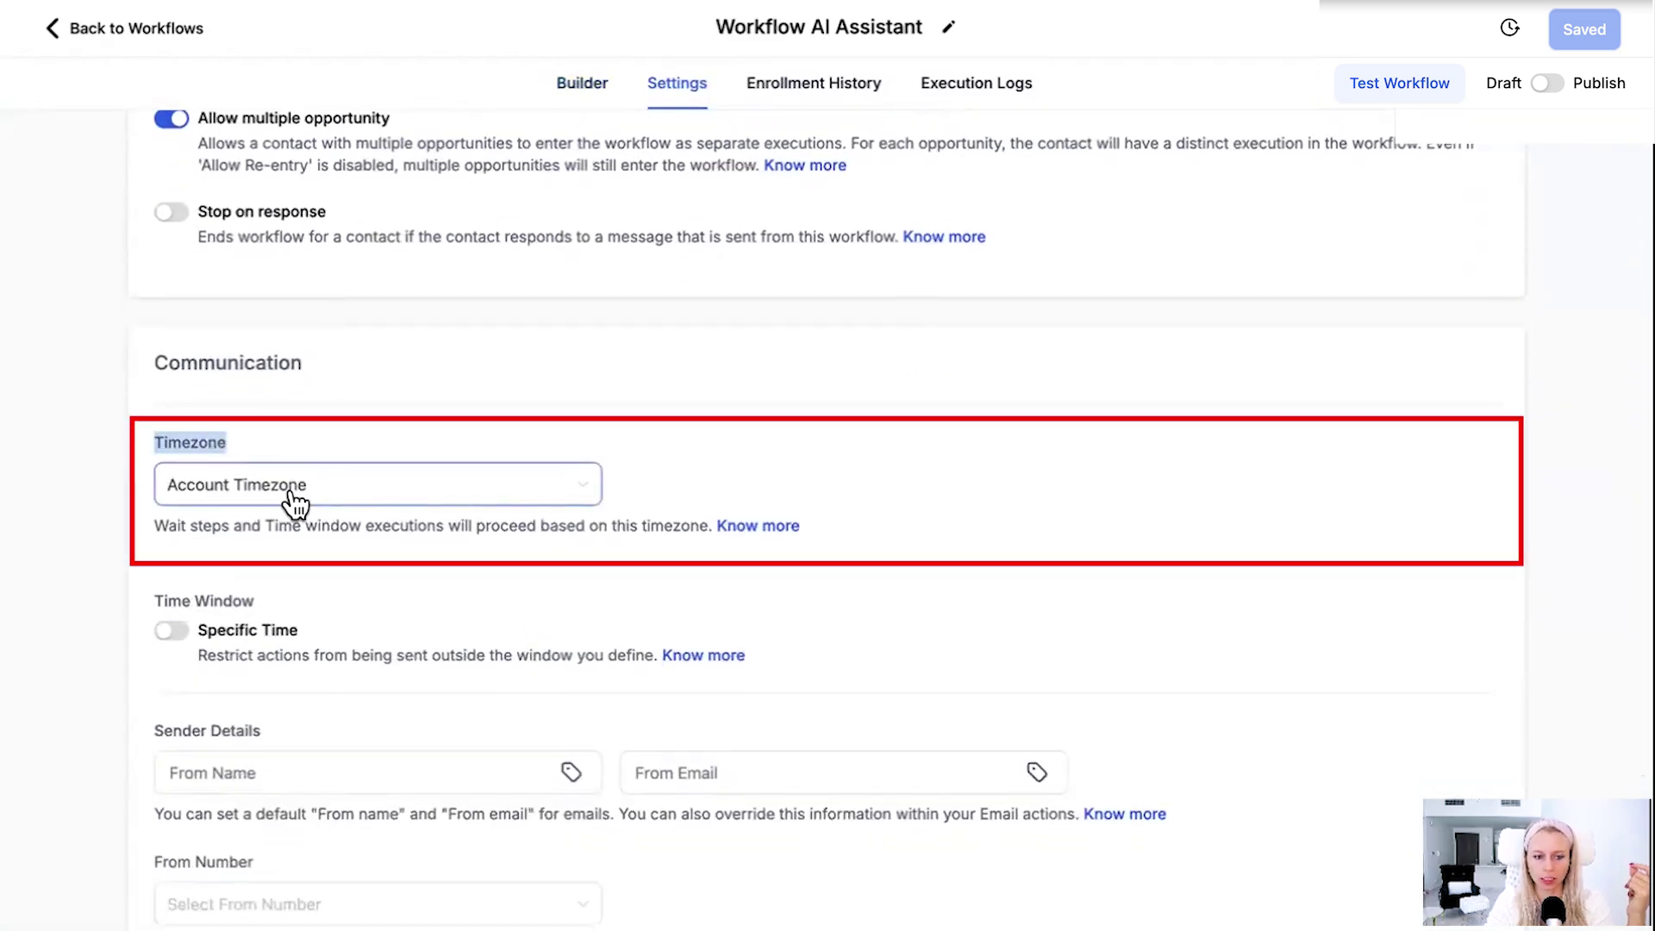
click(580, 84)
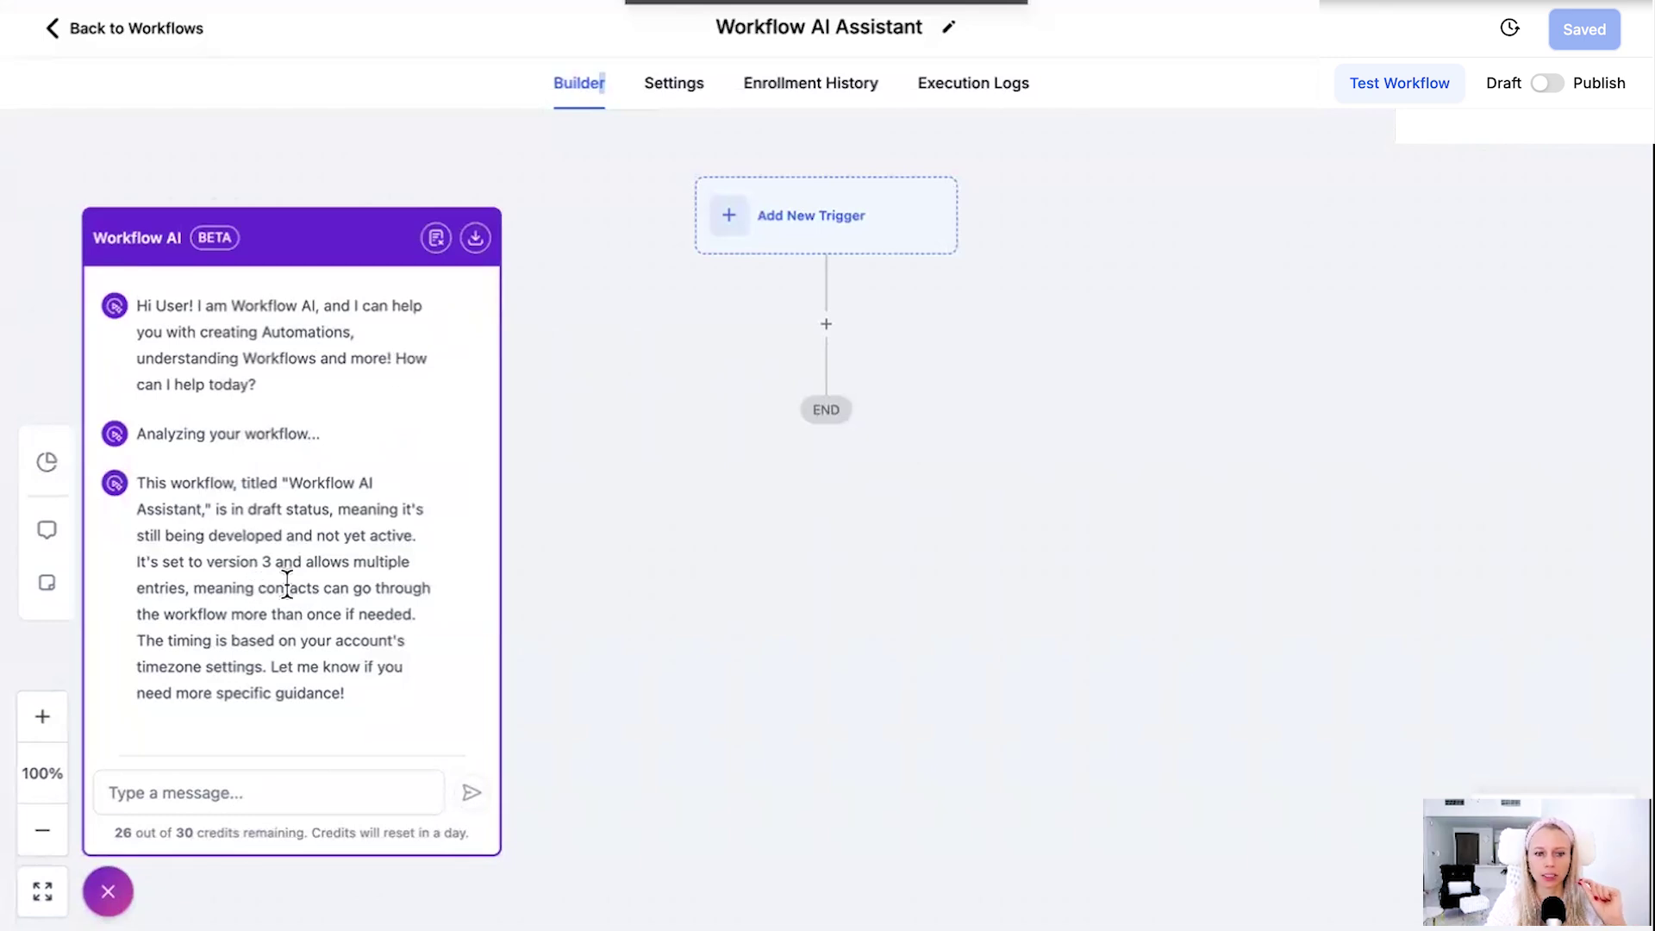
Clear the chat, choose Assist With Building, and ask 'What is a trigger?'.
click(437, 240)
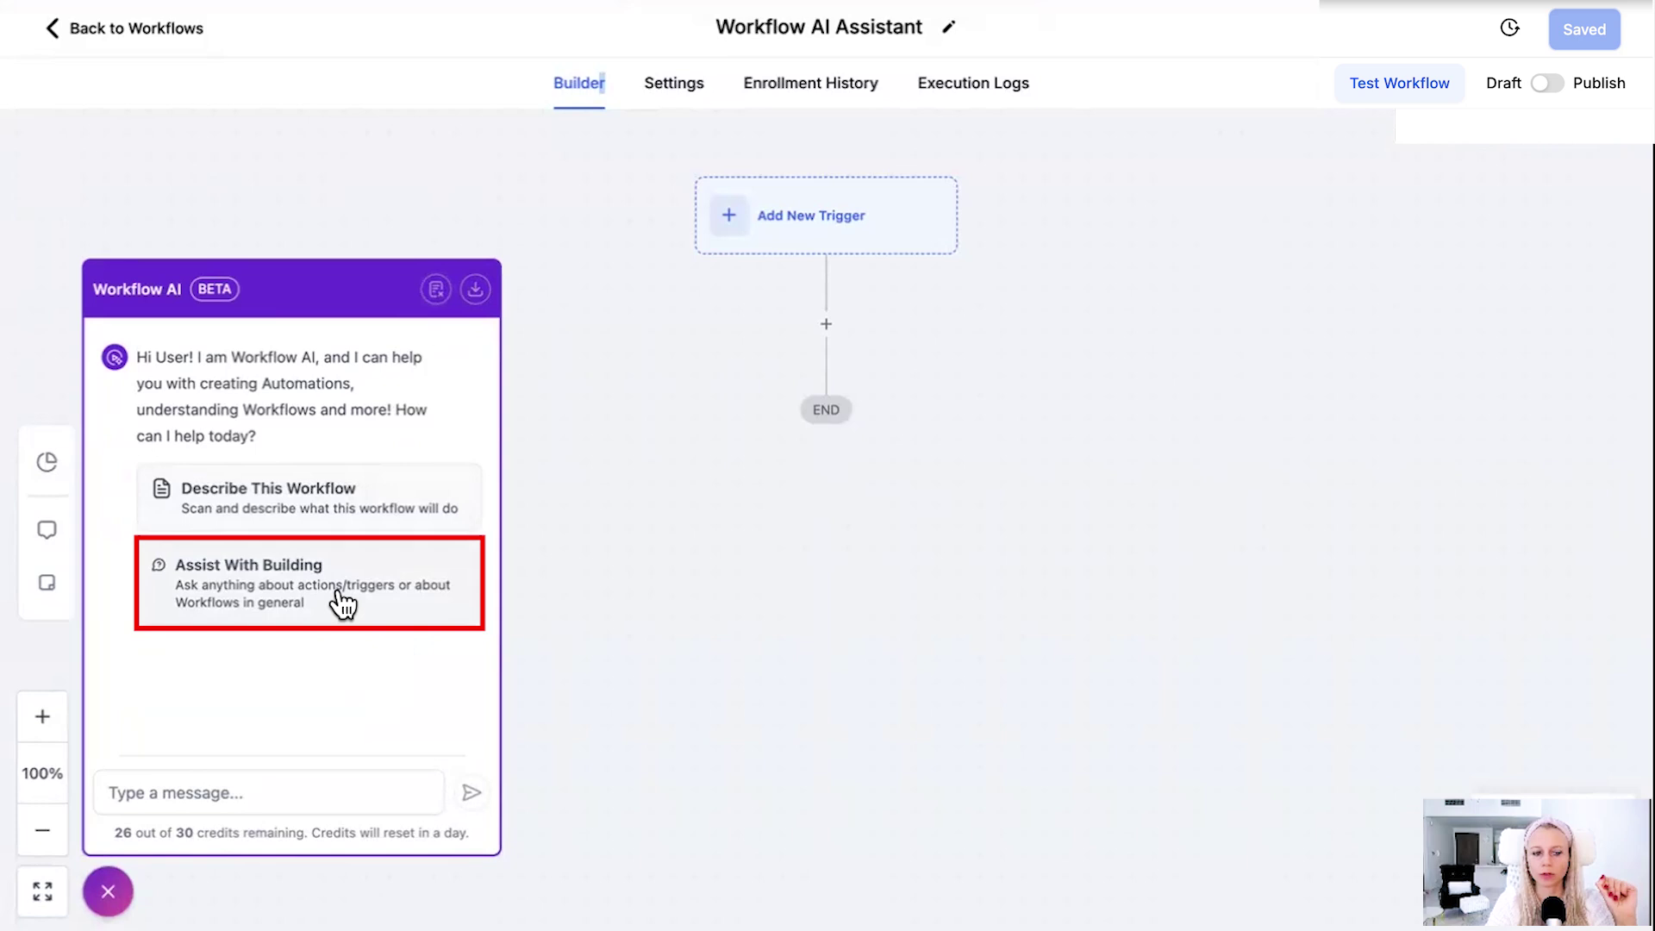
click(295, 603)
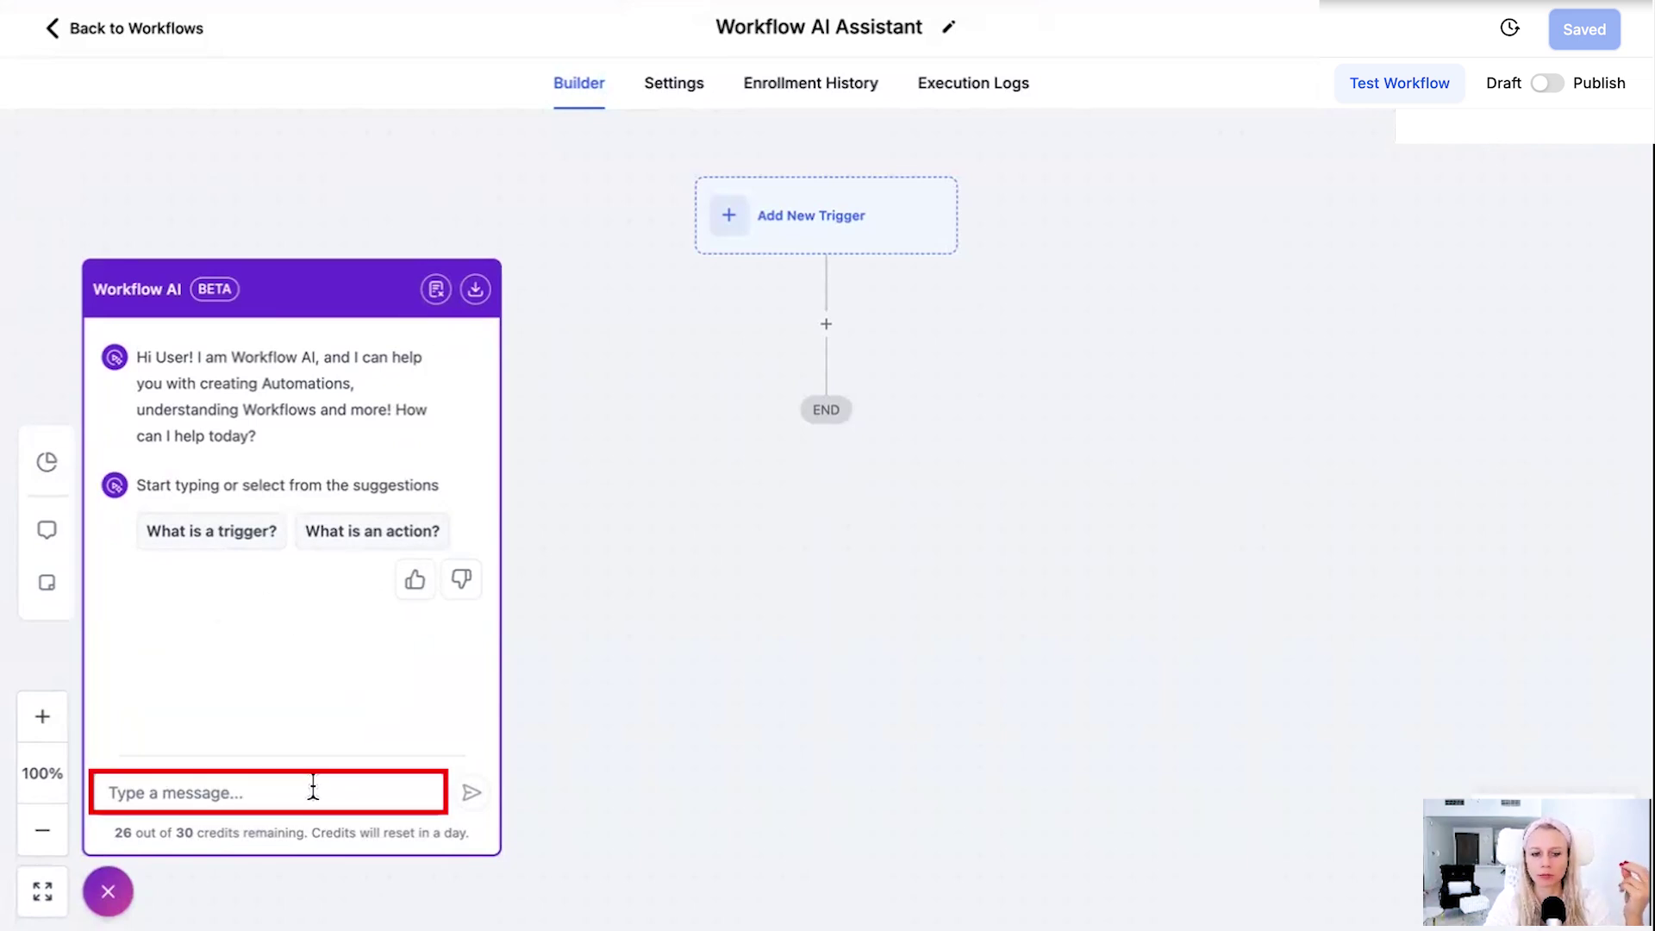
click(227, 536)
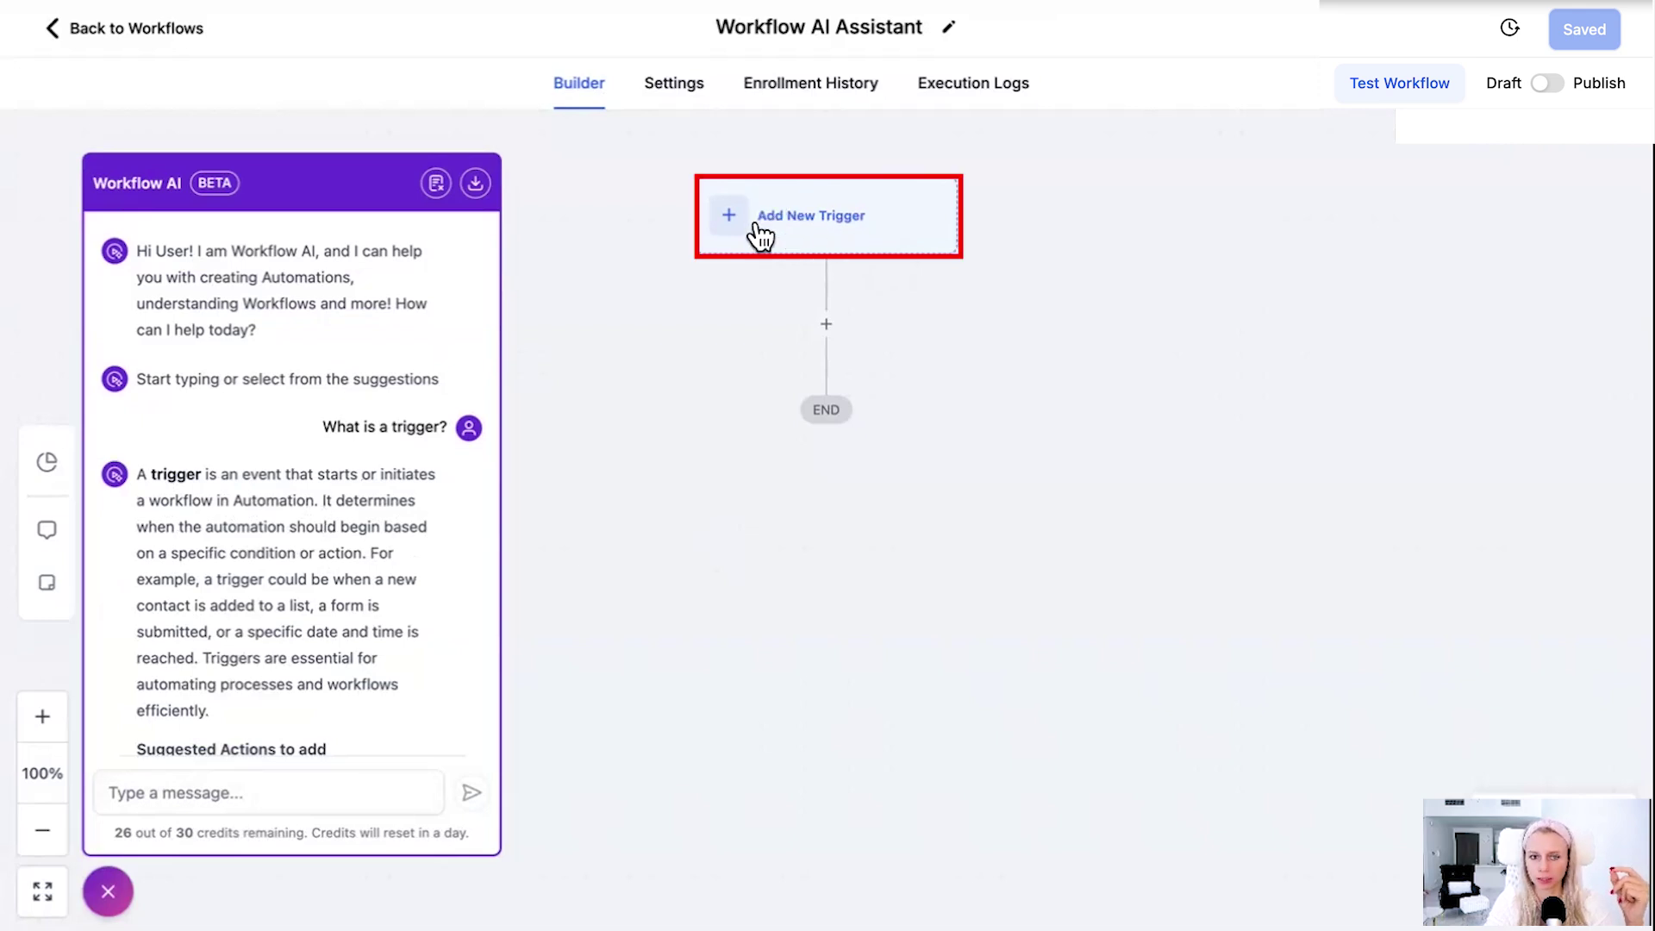
click(801, 241)
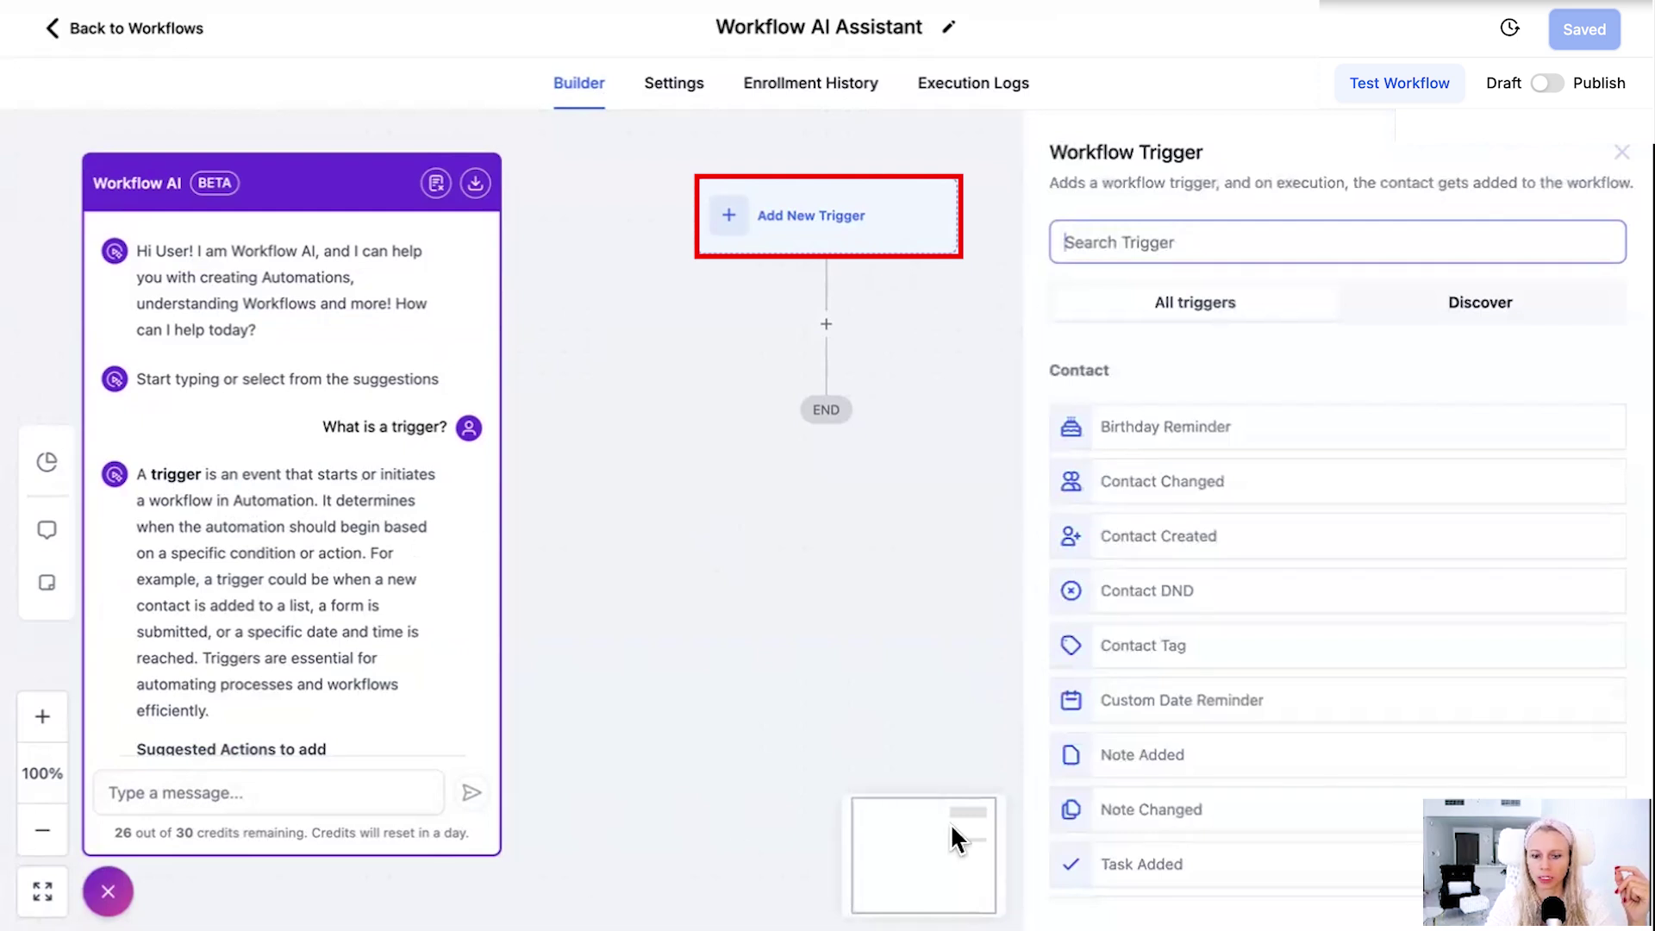
scroll(1330, 739, down, 3)
scroll(1326, 729, down, 8)
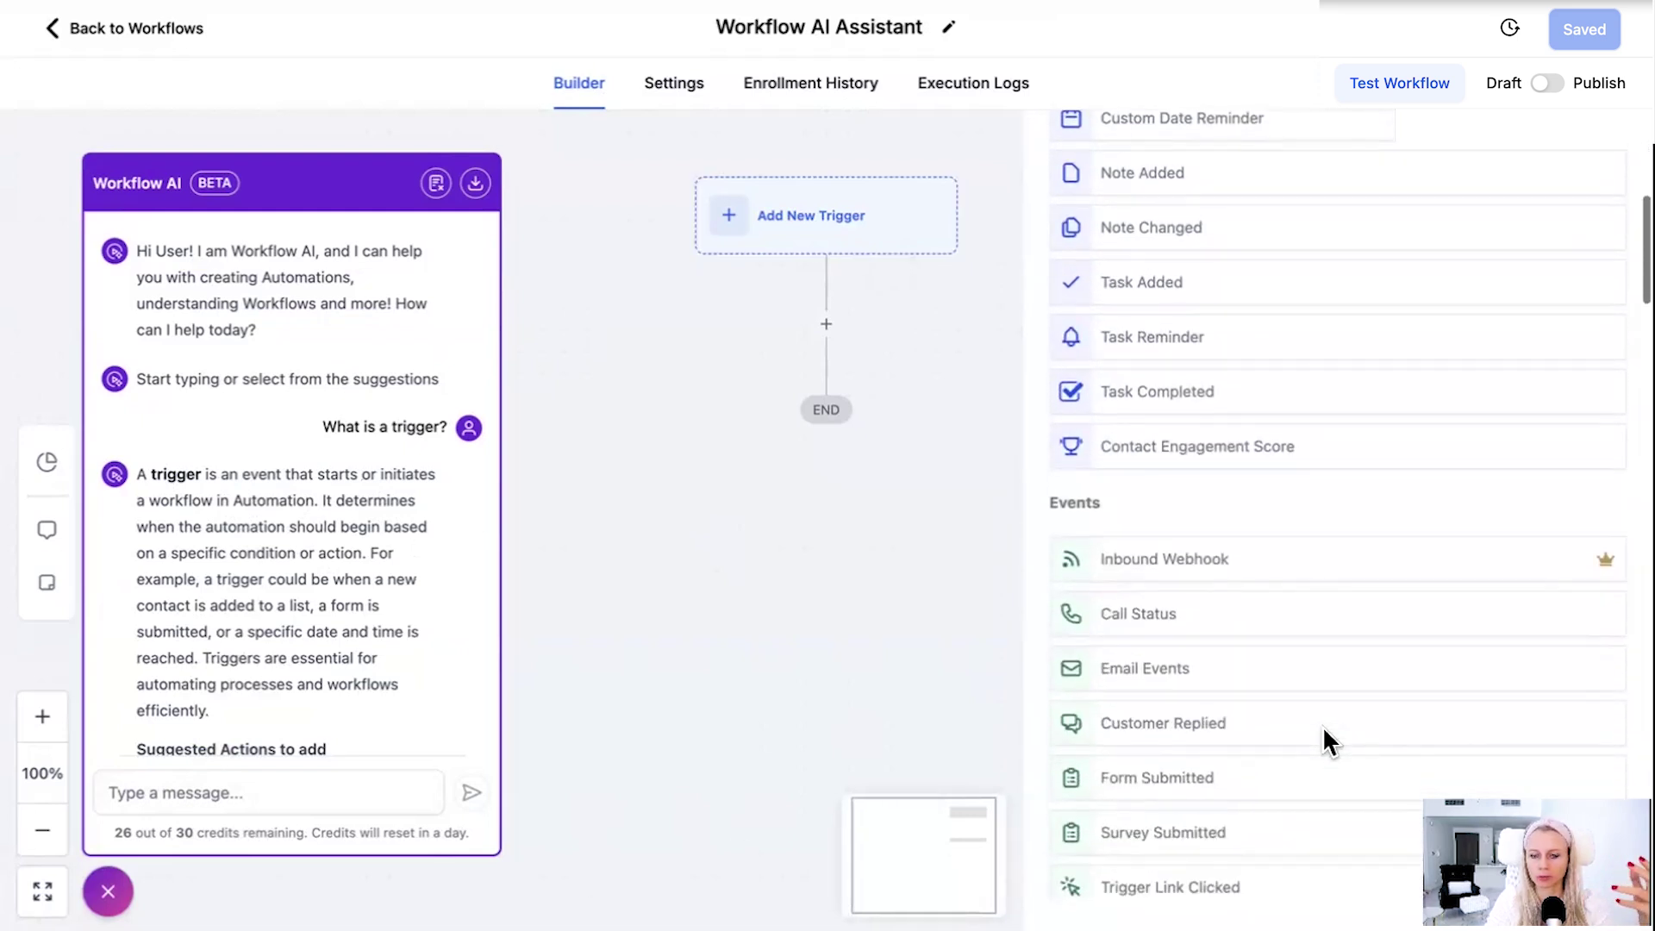
scroll(1324, 733, down, 5)
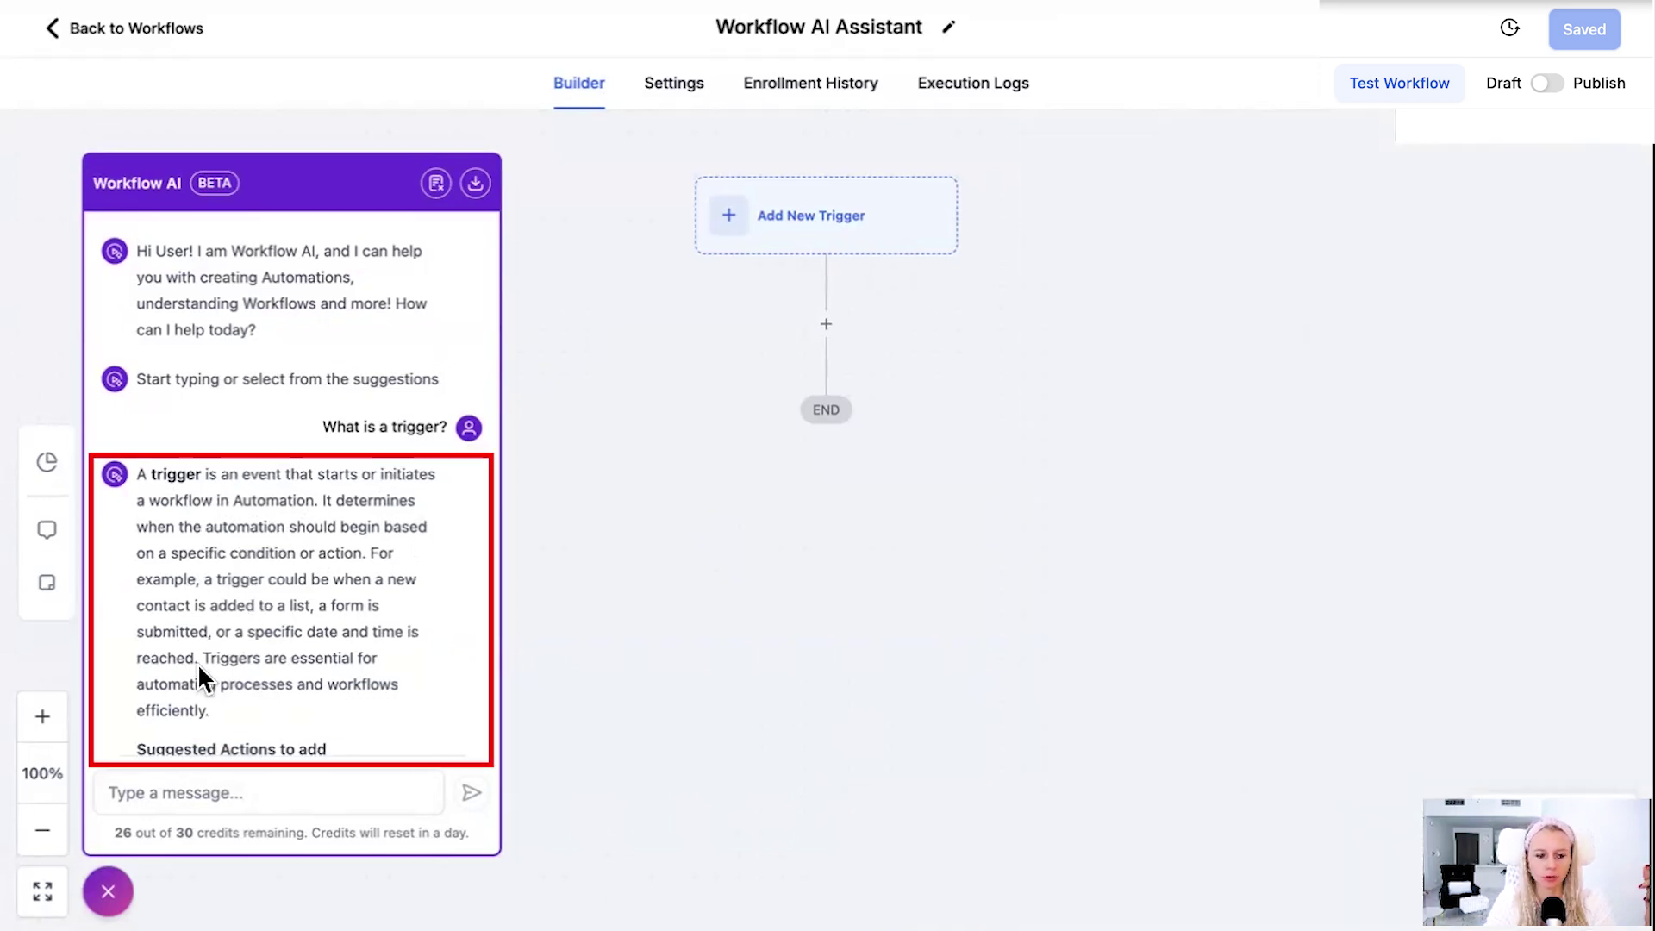
scroll(199, 663, down, 3)
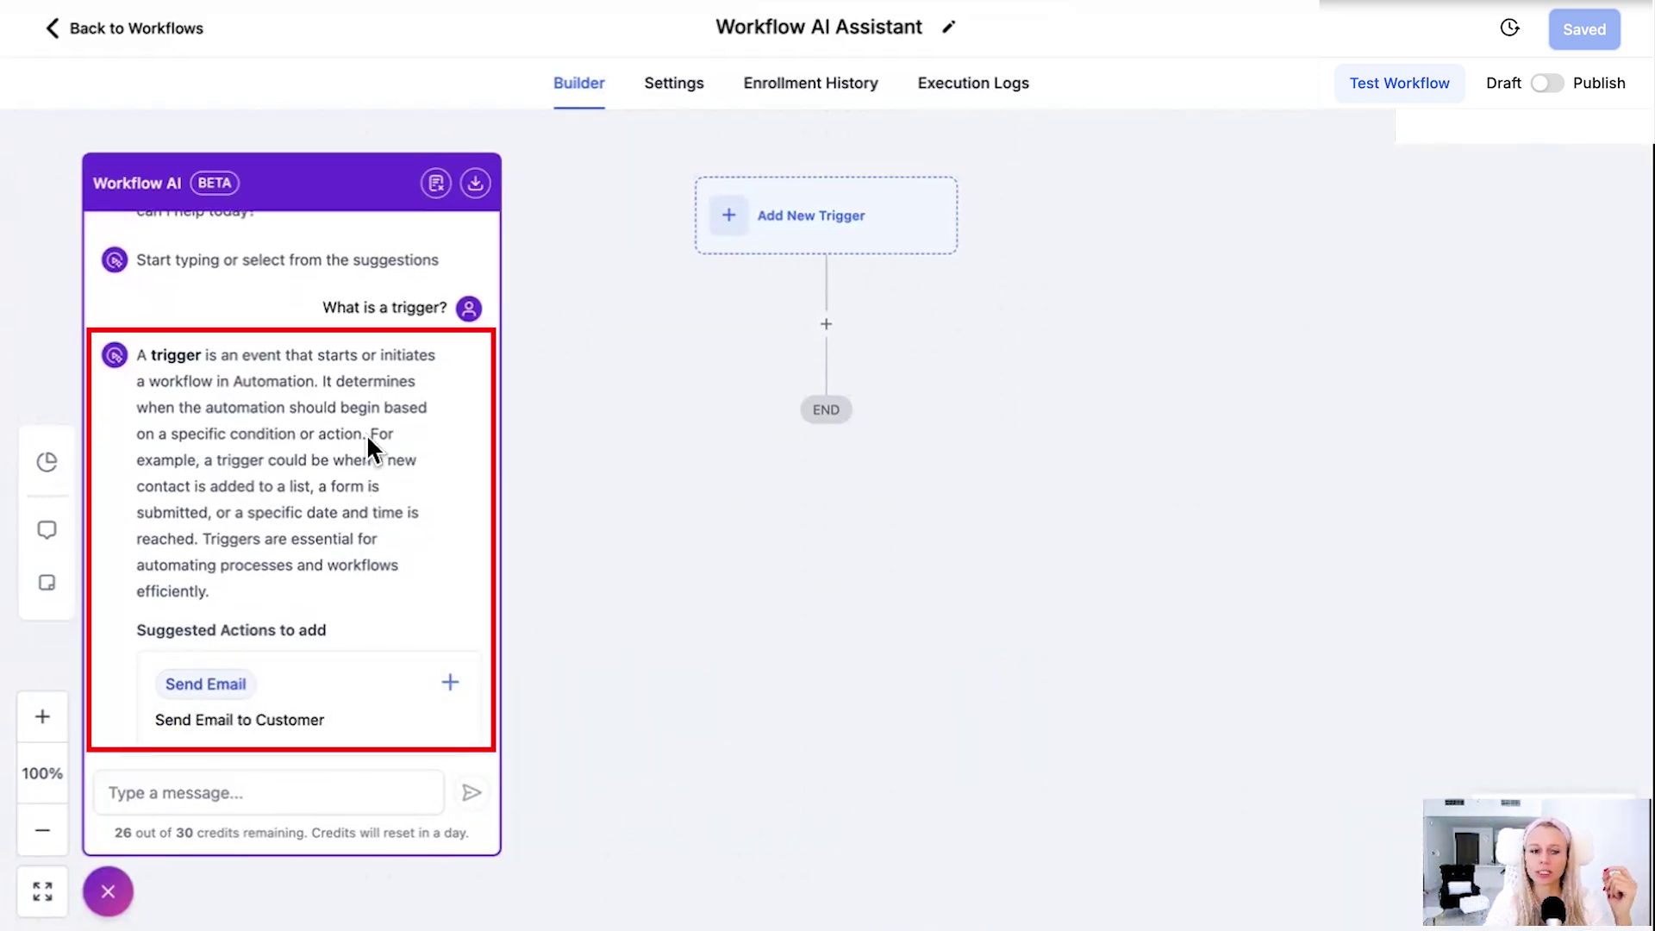
drag(369, 434, 219, 467)
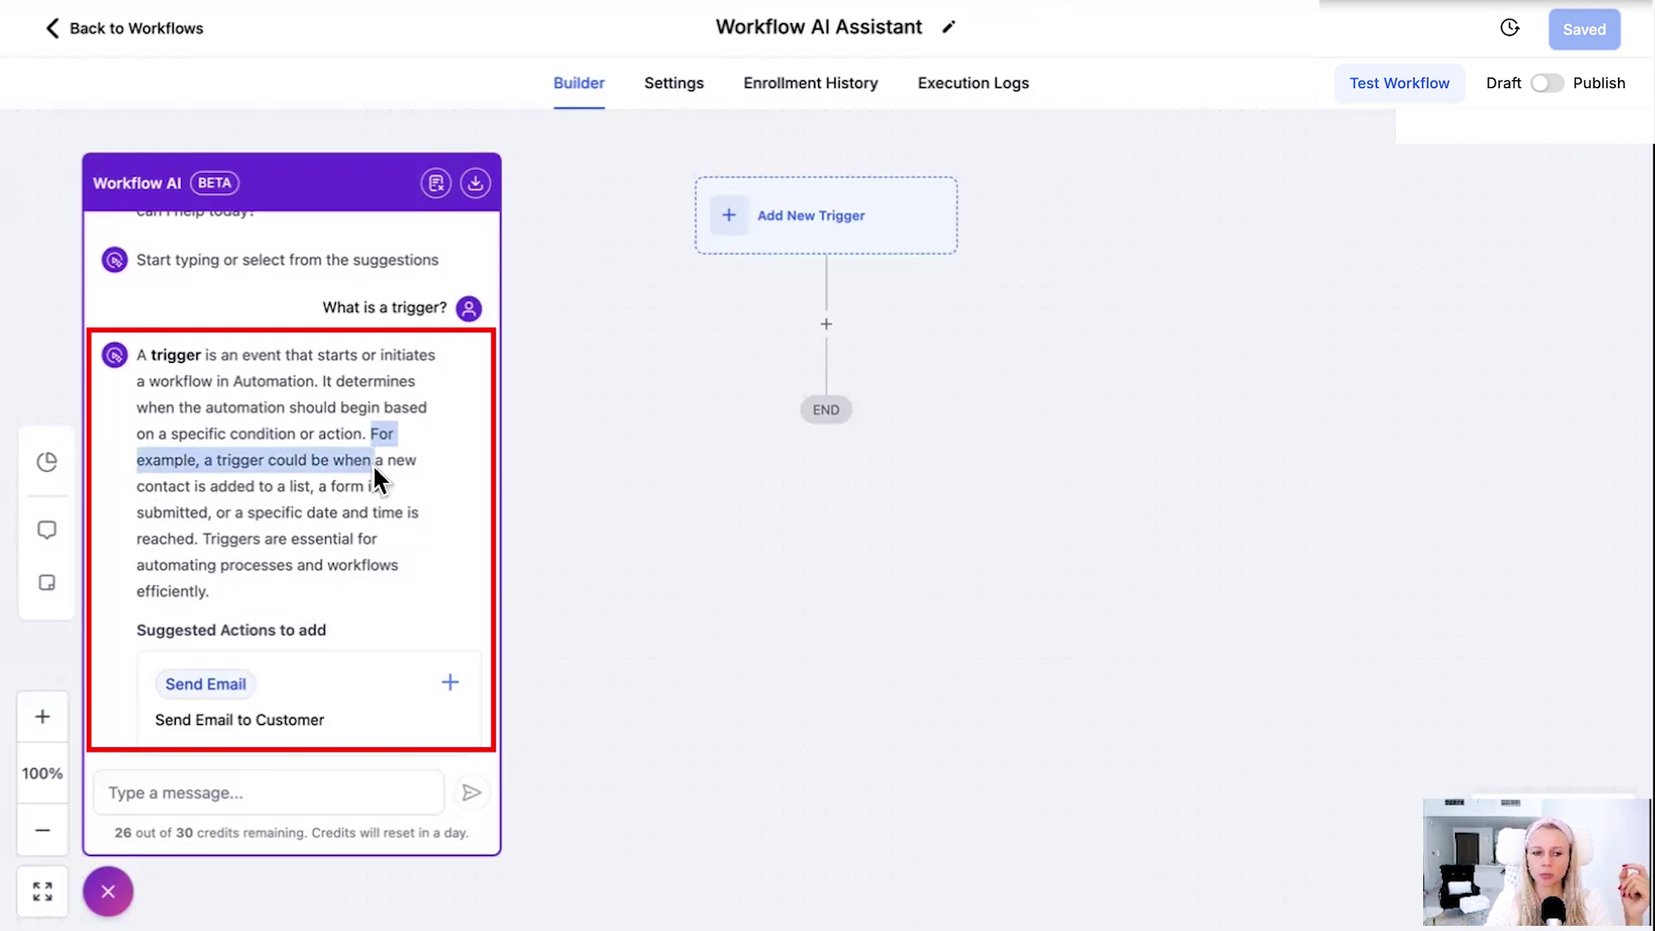
drag(374, 470, 198, 541)
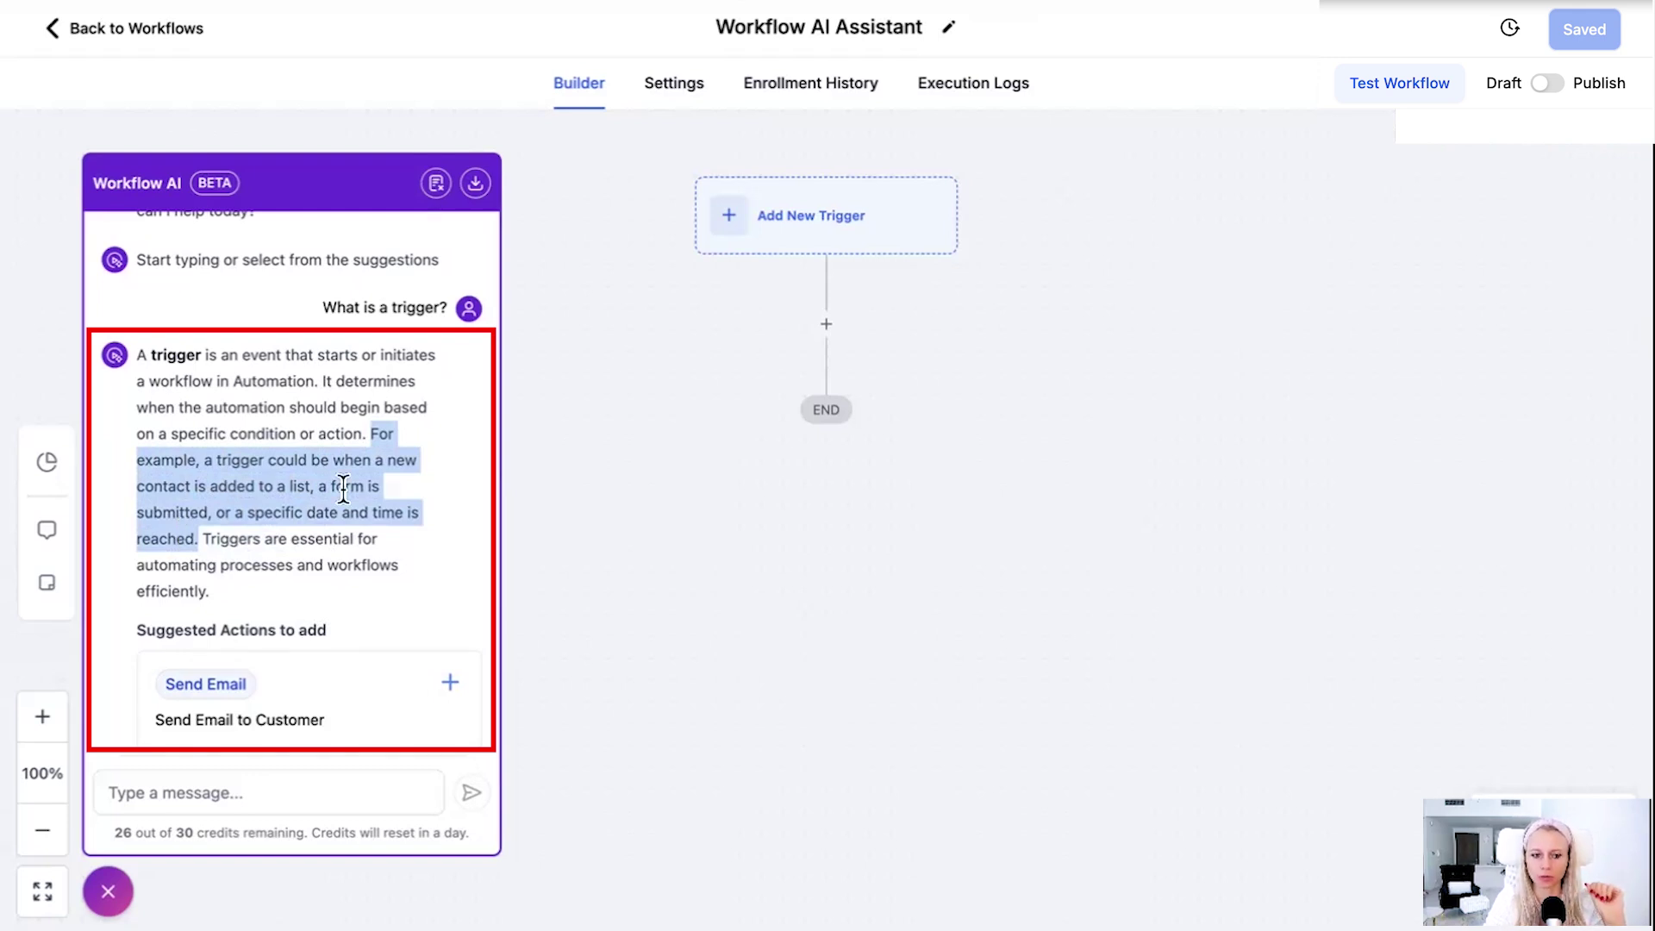
scroll(359, 557, down, 4)
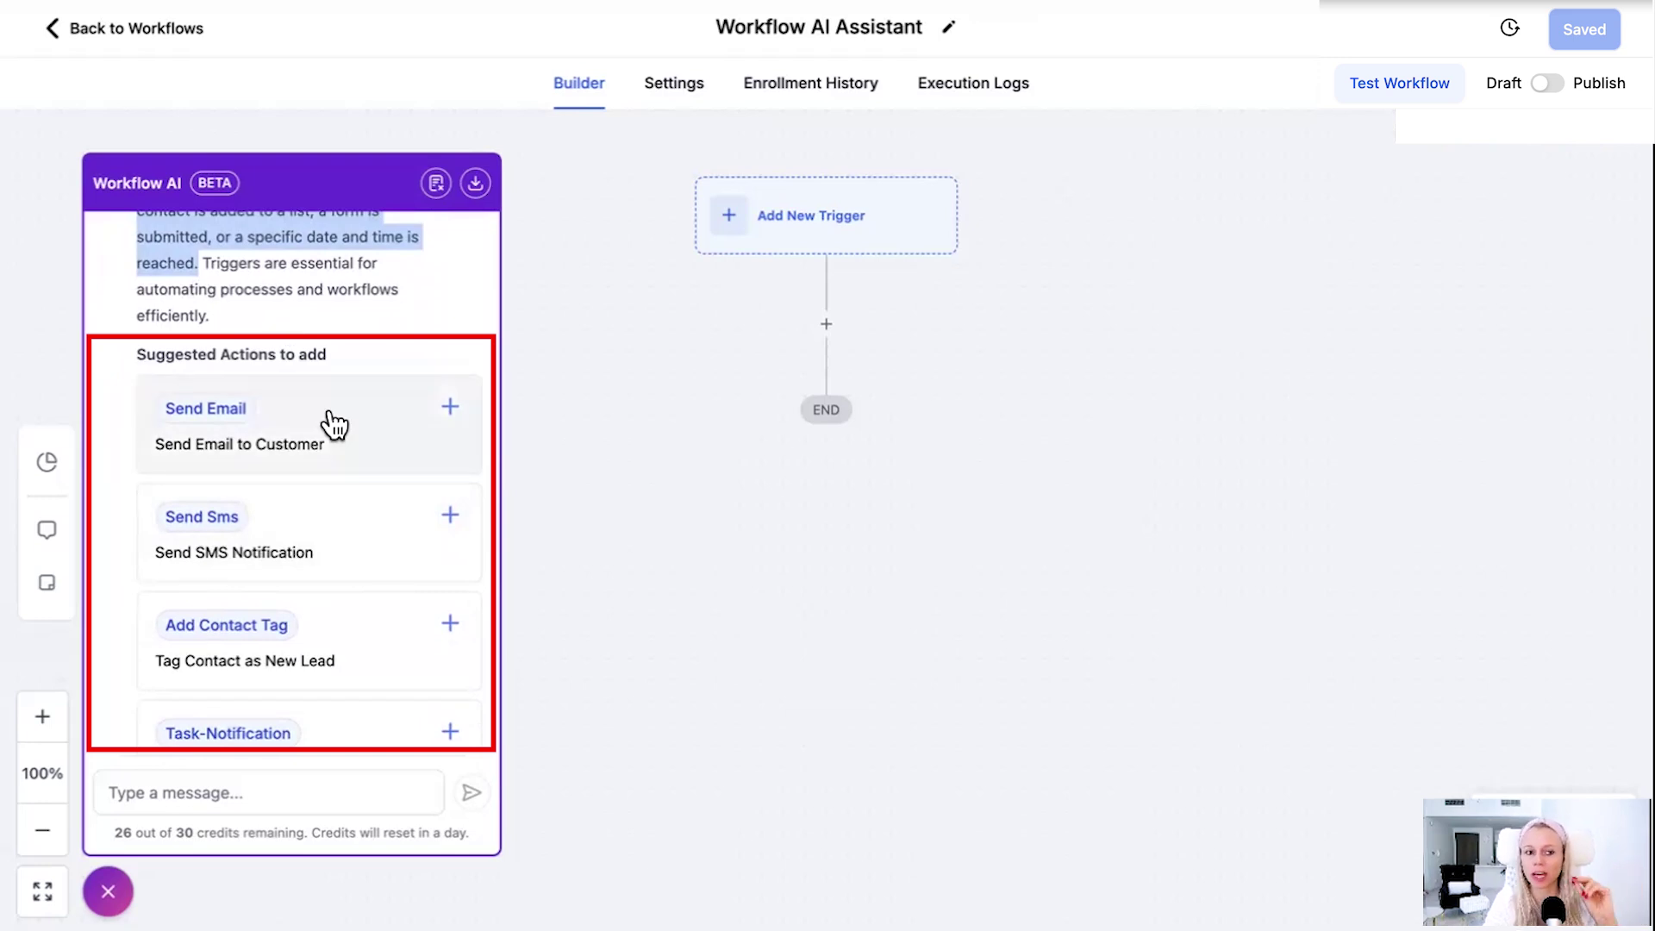
scroll(334, 424, down, 1)
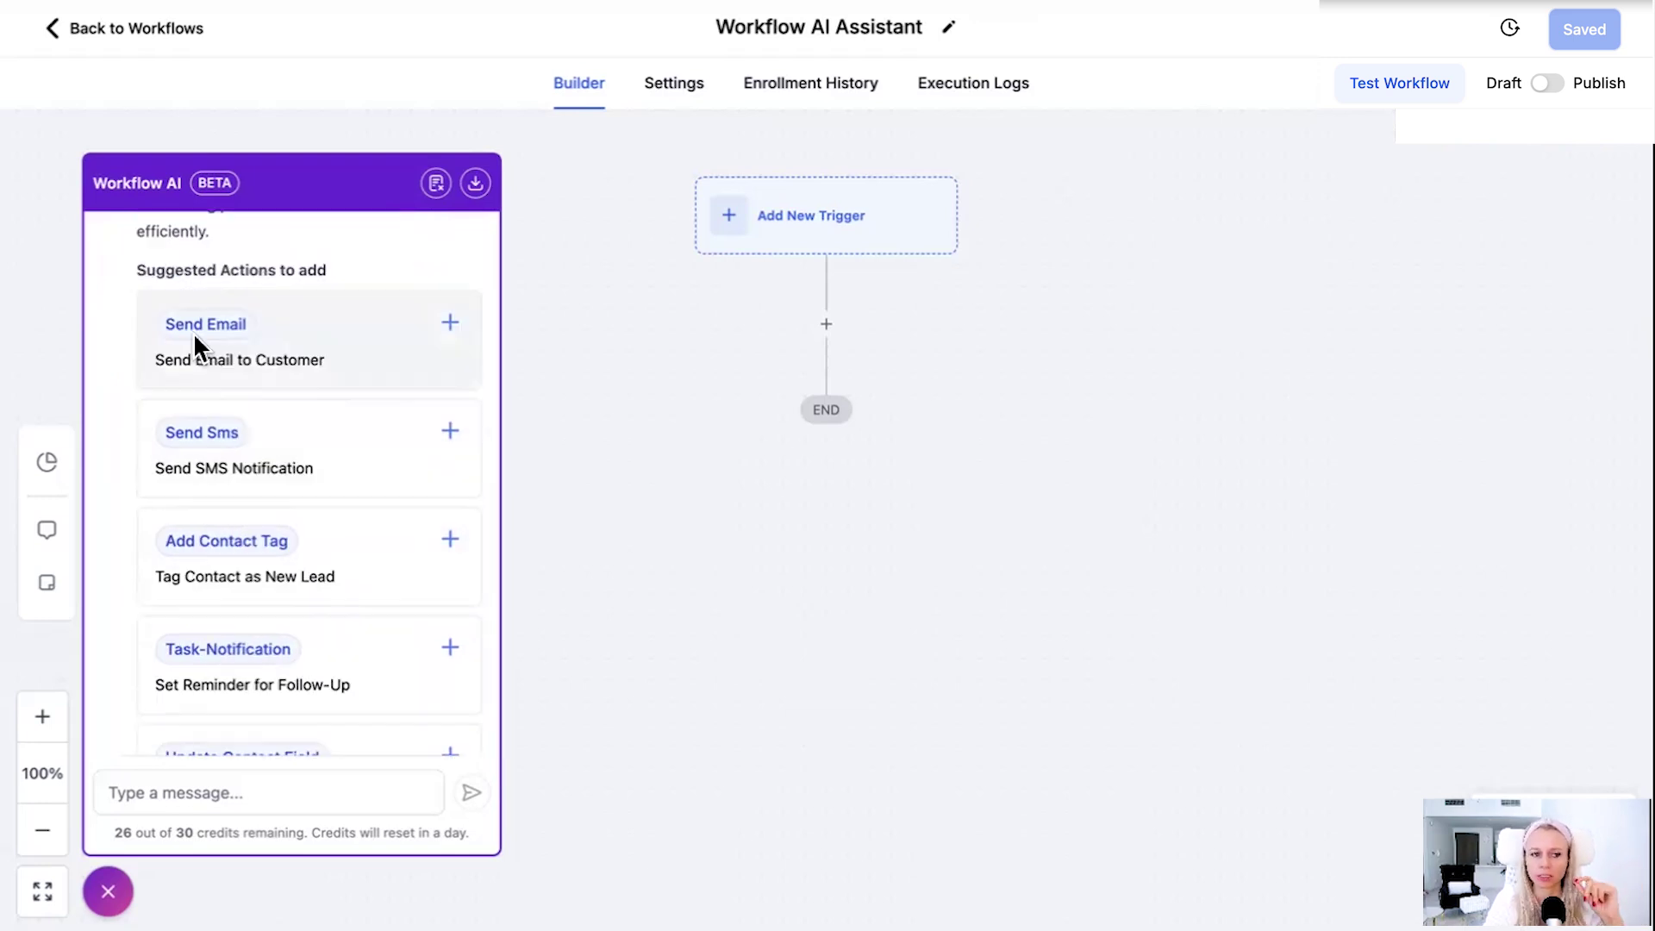
Browse the list of available workflow actions, then close it without choosing one.
click(827, 326)
scroll(1323, 493, down, 1)
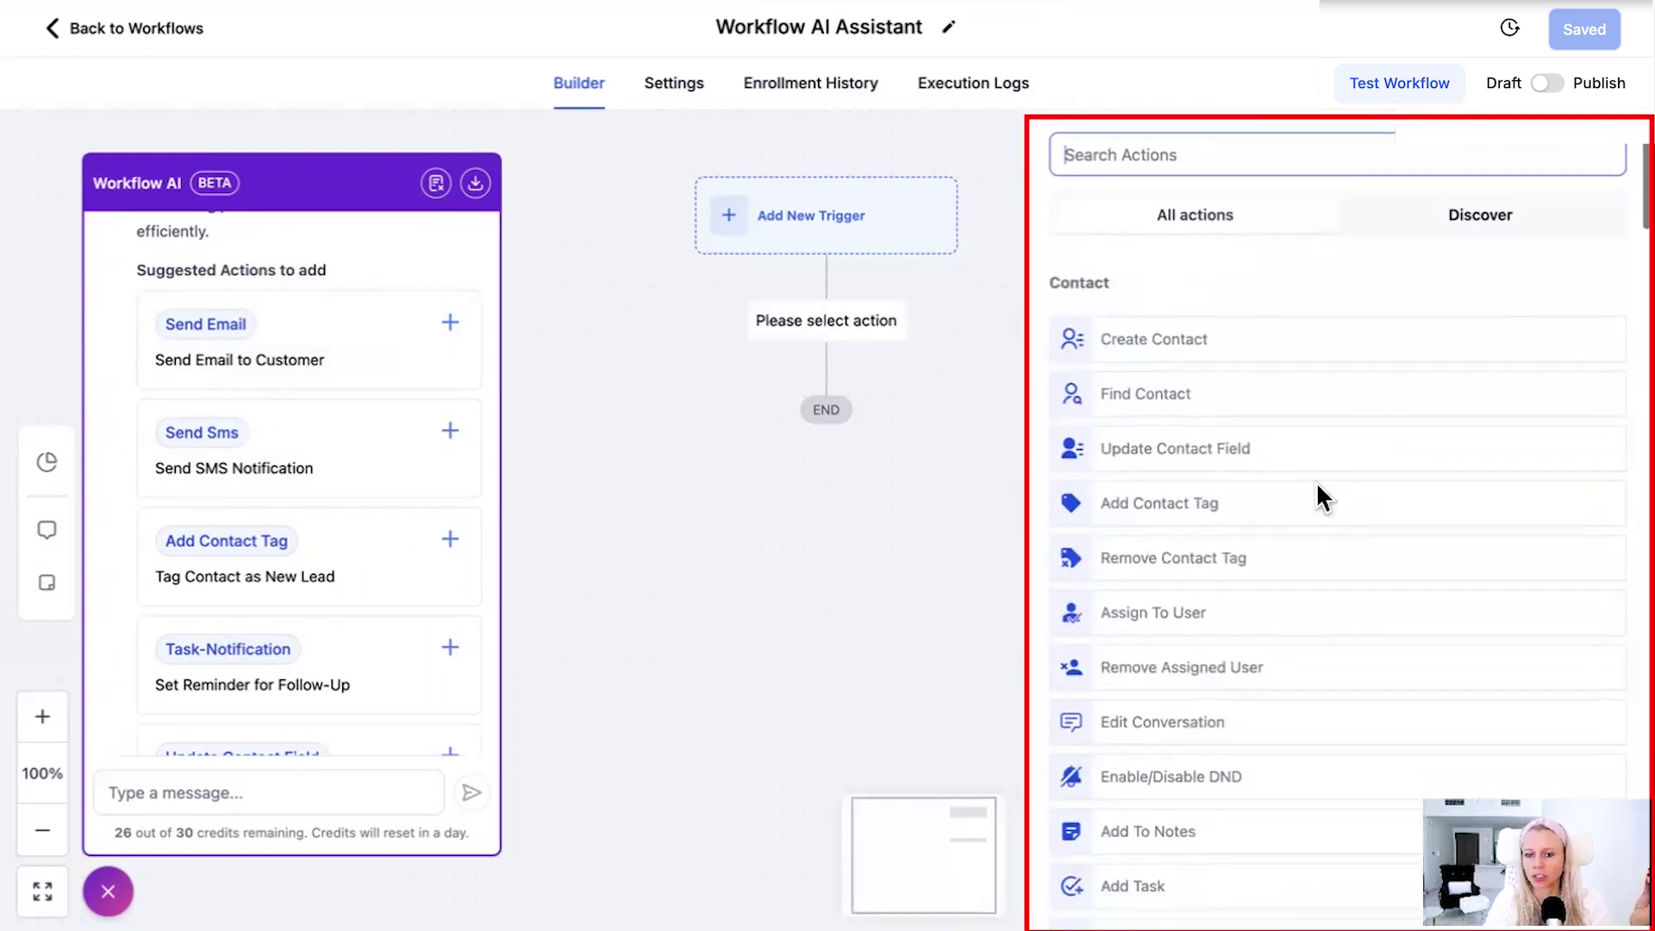
scroll(1263, 573, down, 2)
scroll(1254, 582, down, 5)
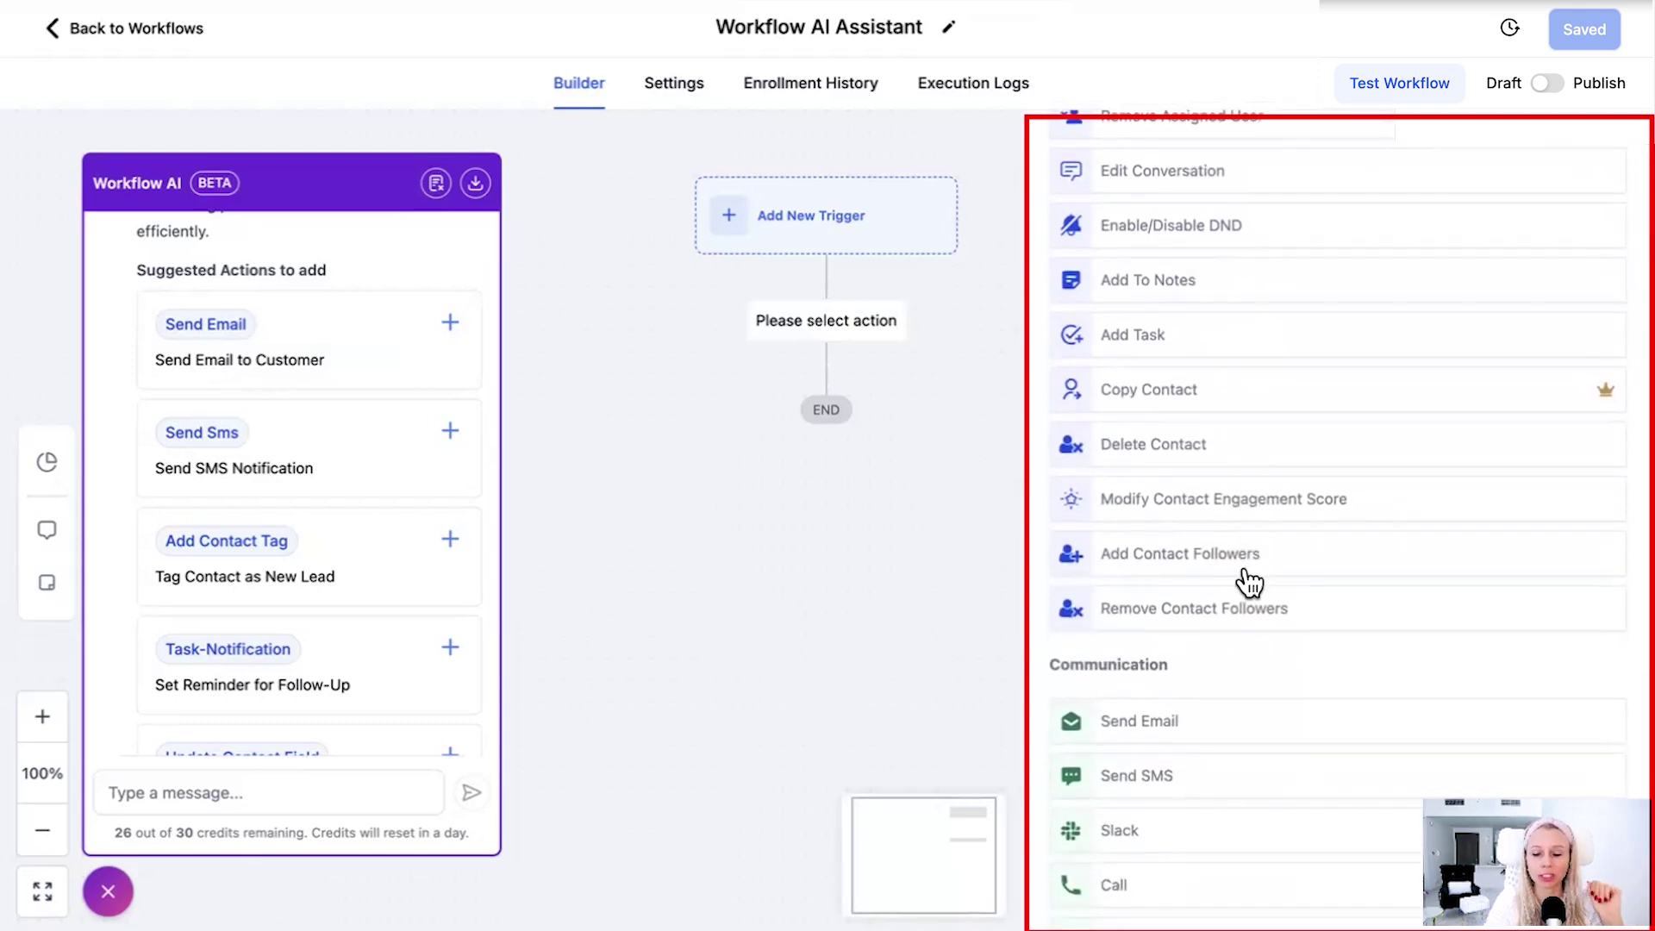
scroll(1238, 603, down, 12)
scroll(1605, 229, up, 20)
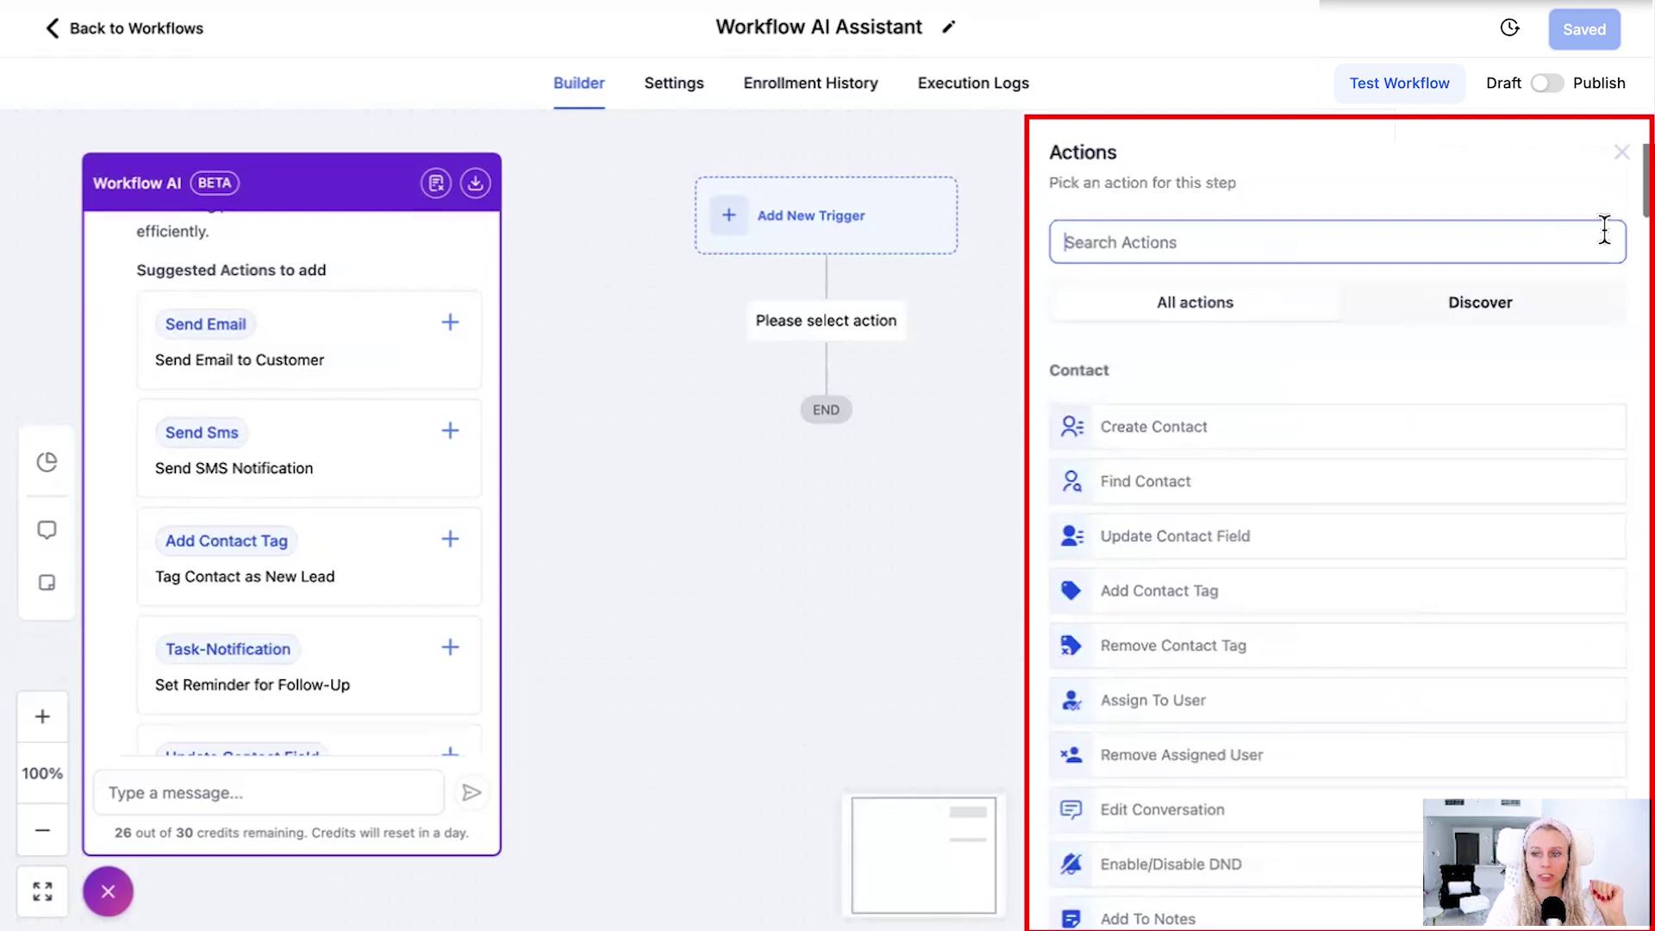
click(1621, 151)
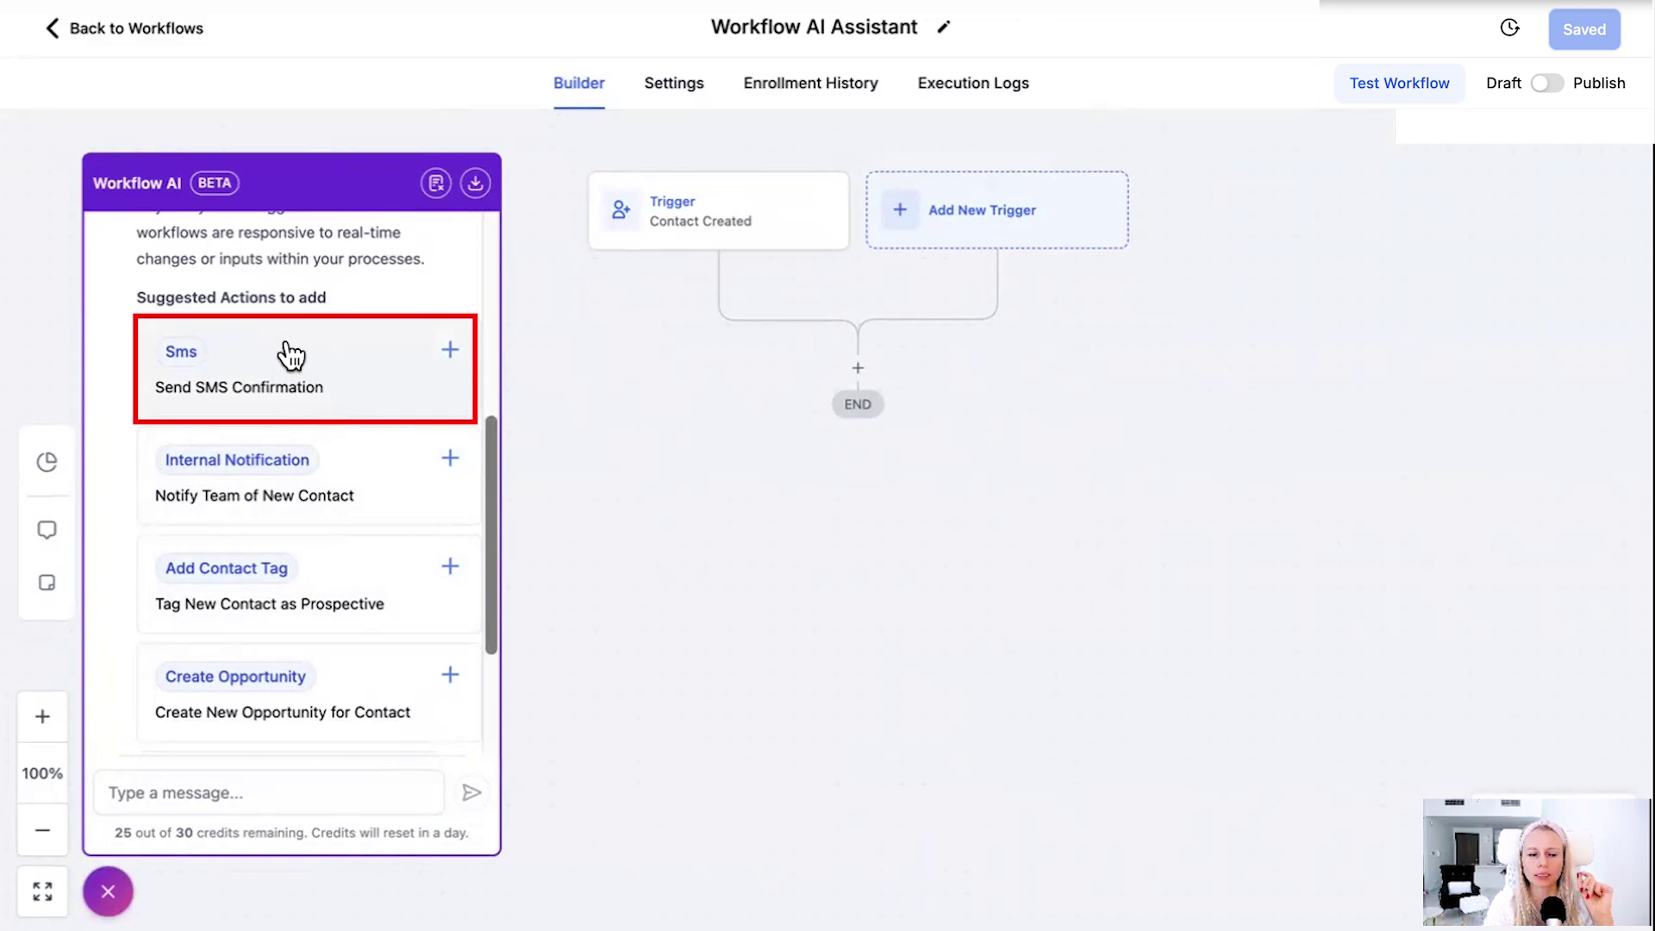
Try placing the suggested SMS action, discard it, and search the actions for 'sms'.
click(450, 354)
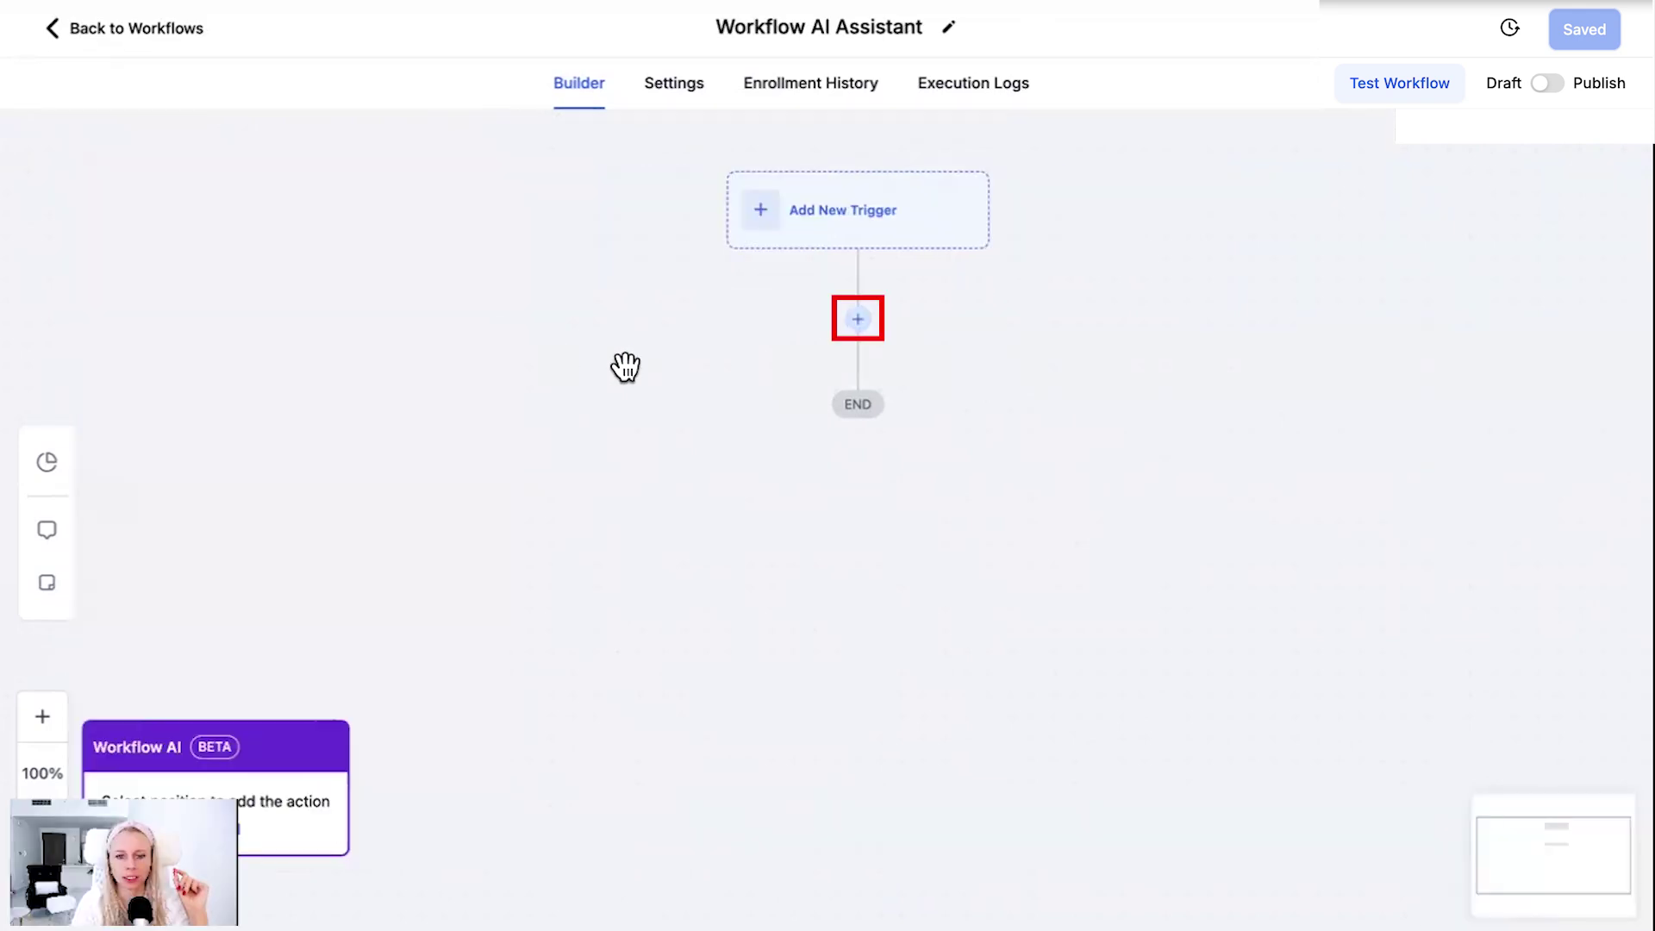
click(858, 322)
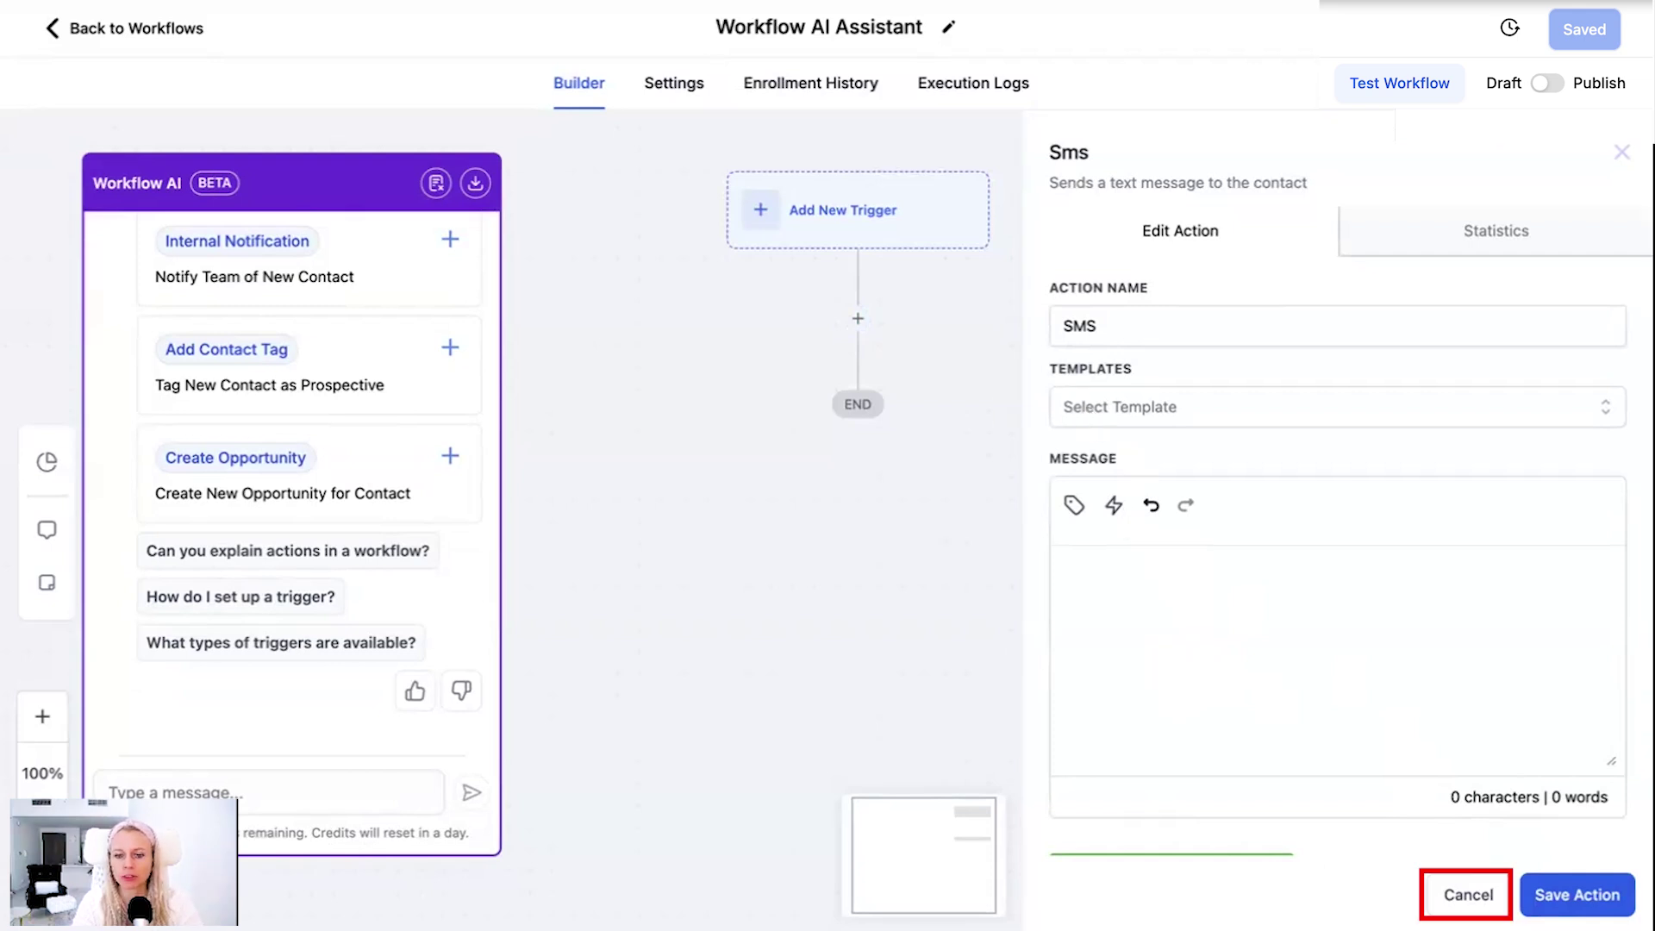
click(1468, 895)
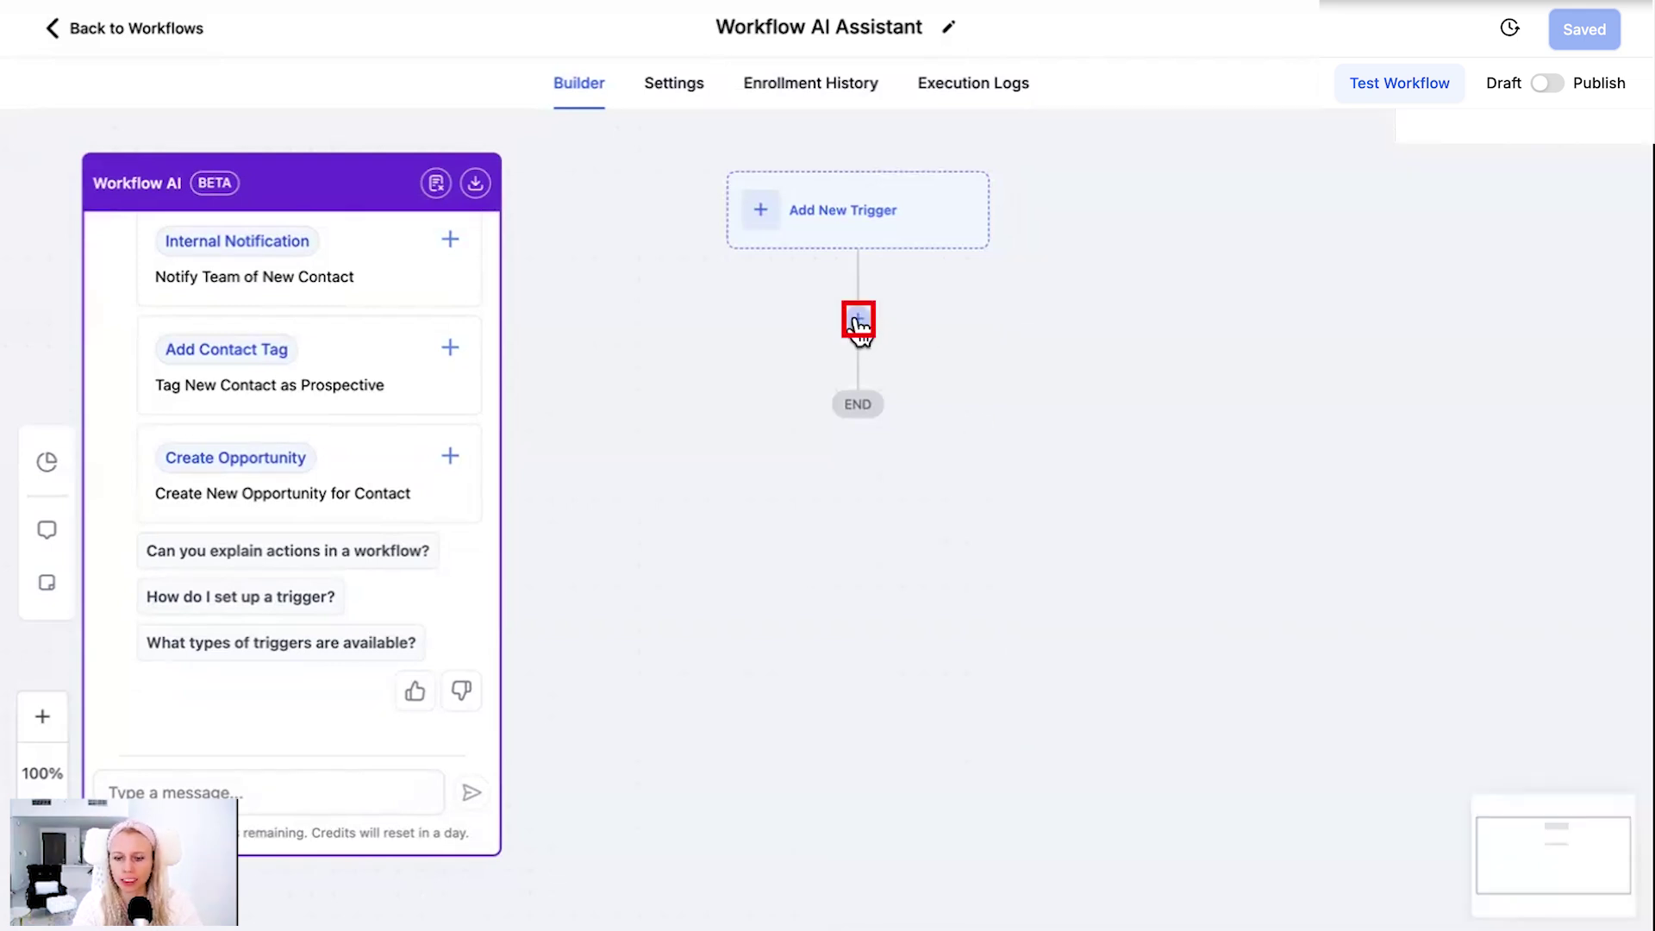
click(858, 323)
click(1132, 243)
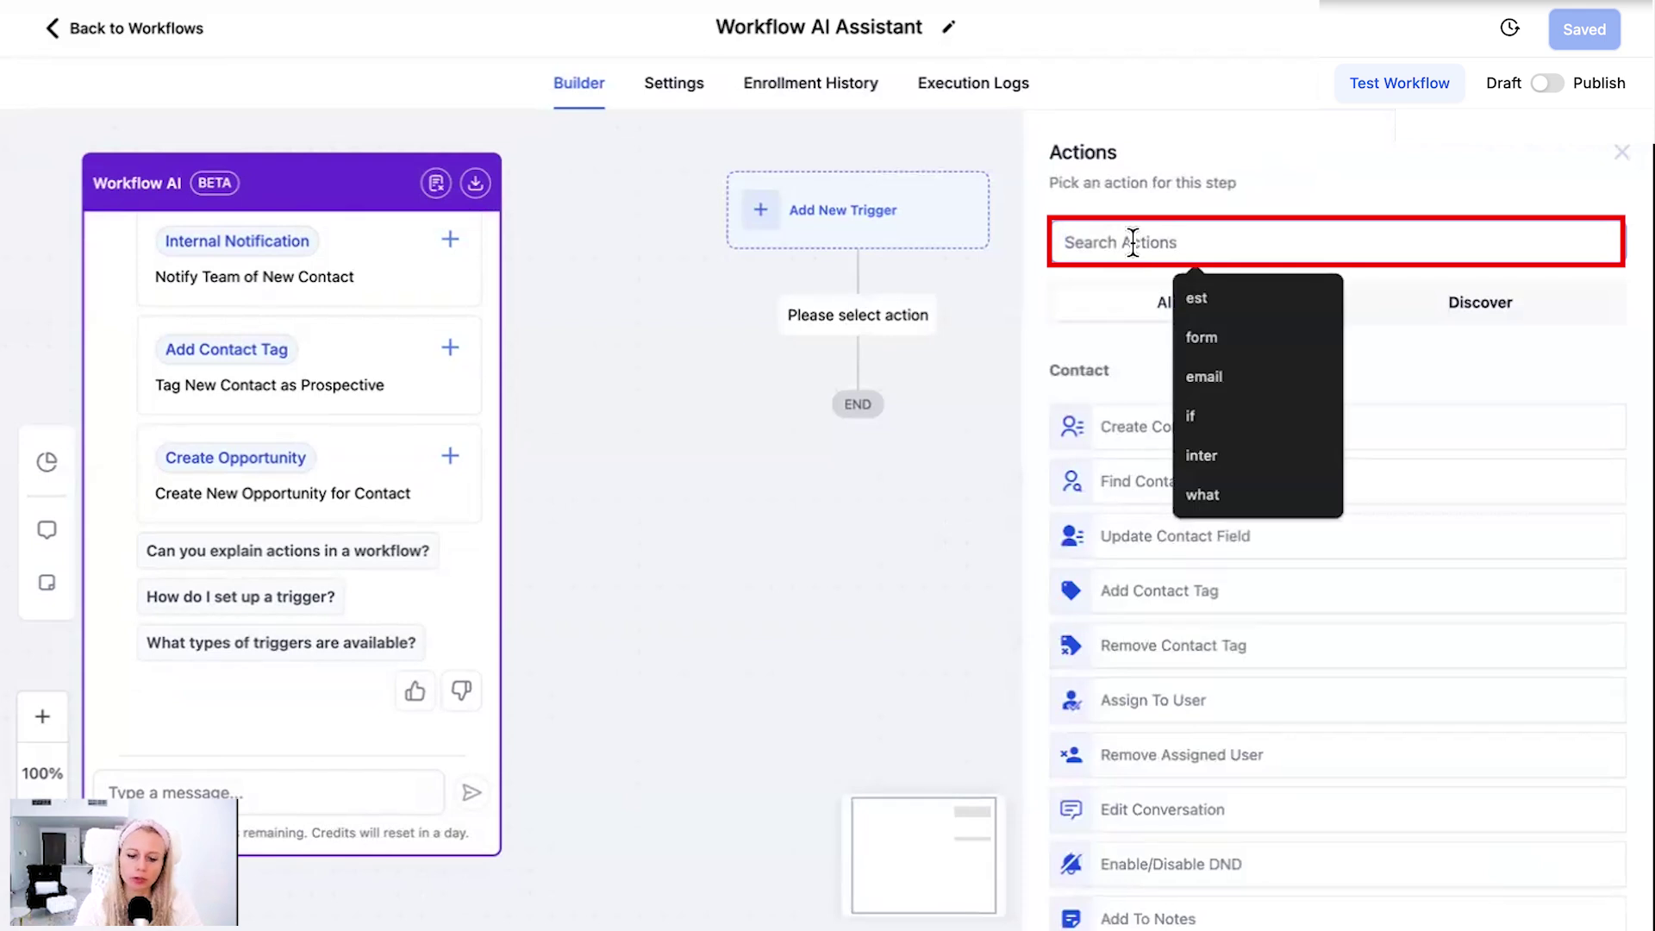
text(sms)
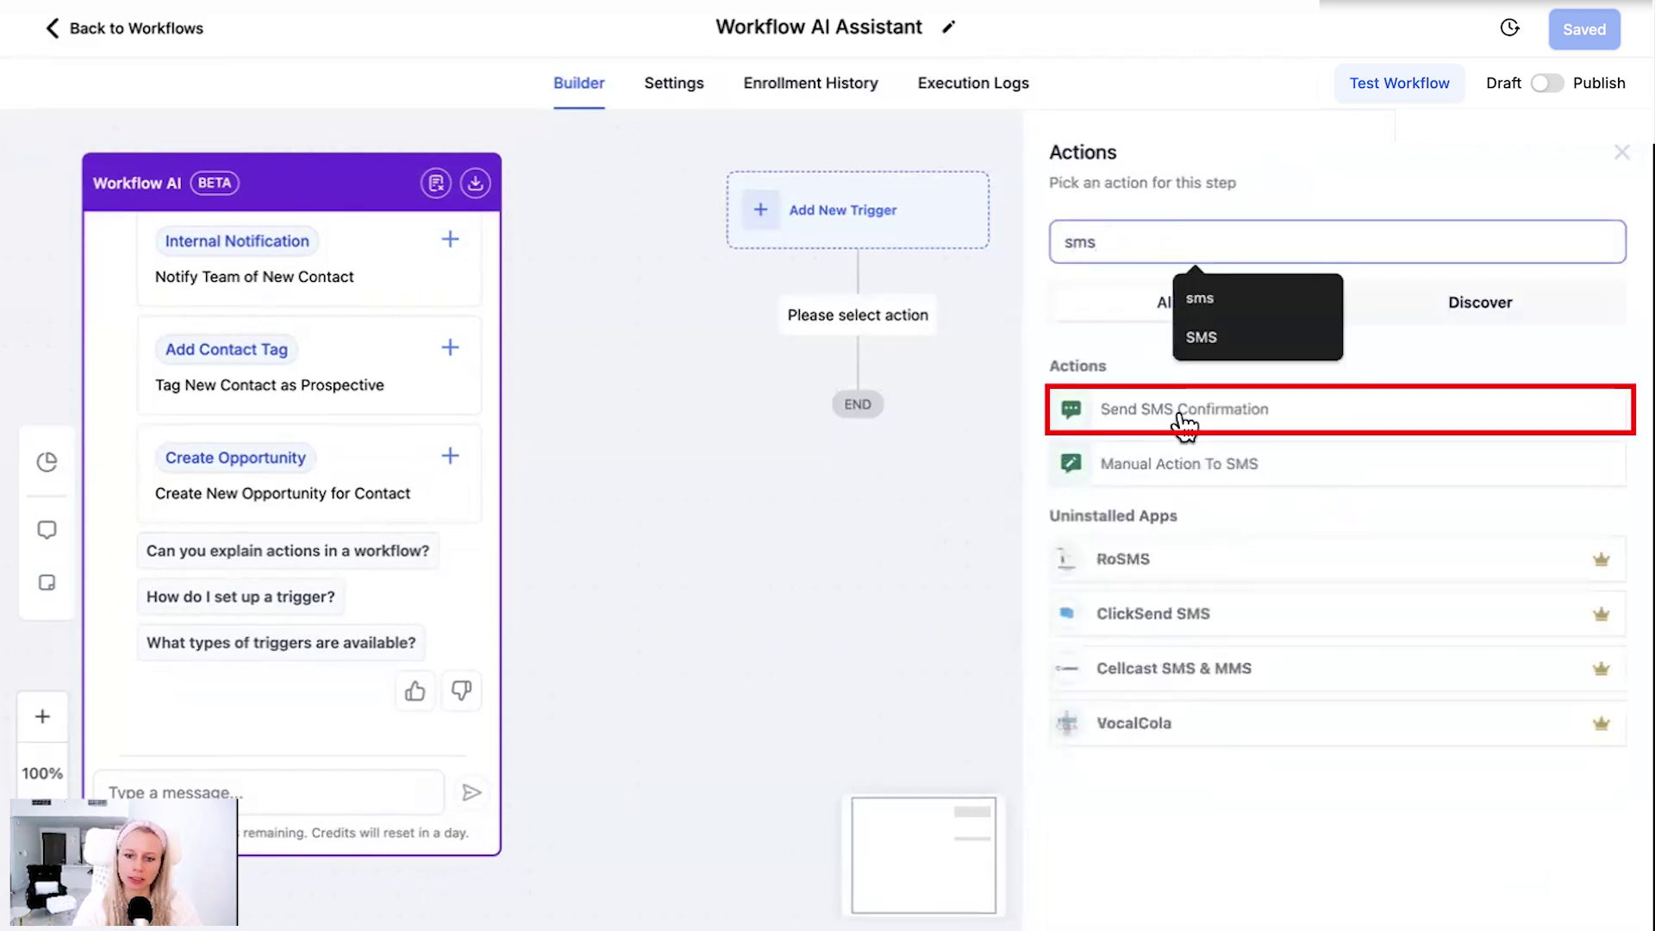
click(1079, 416)
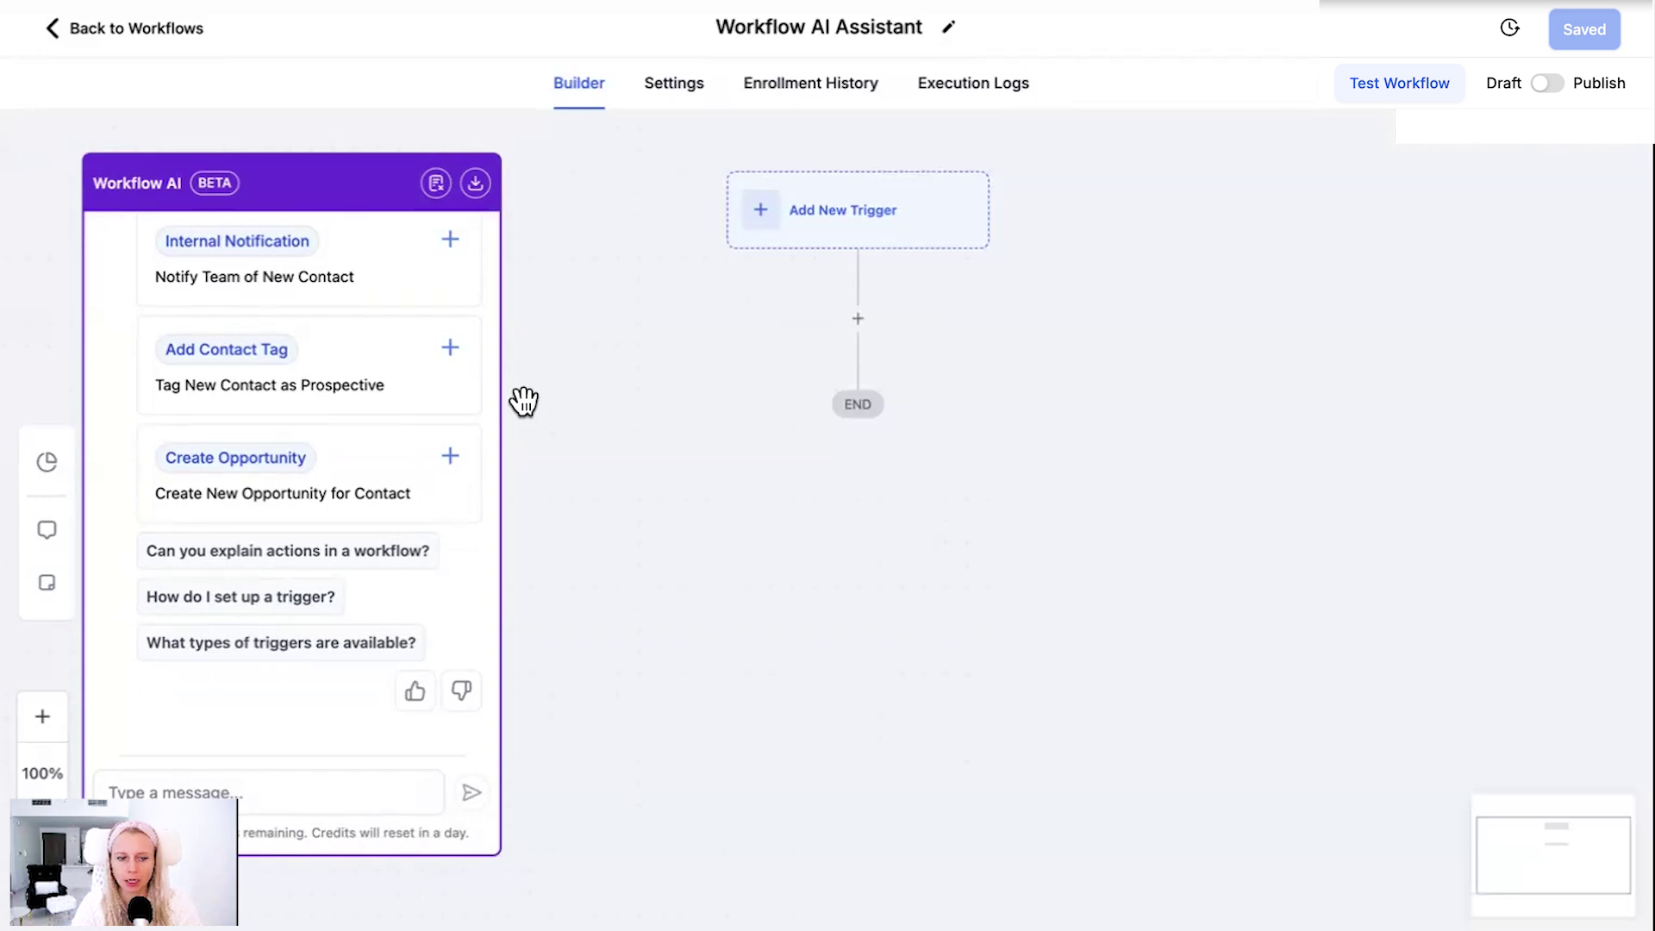
scroll(392, 469, up, 3)
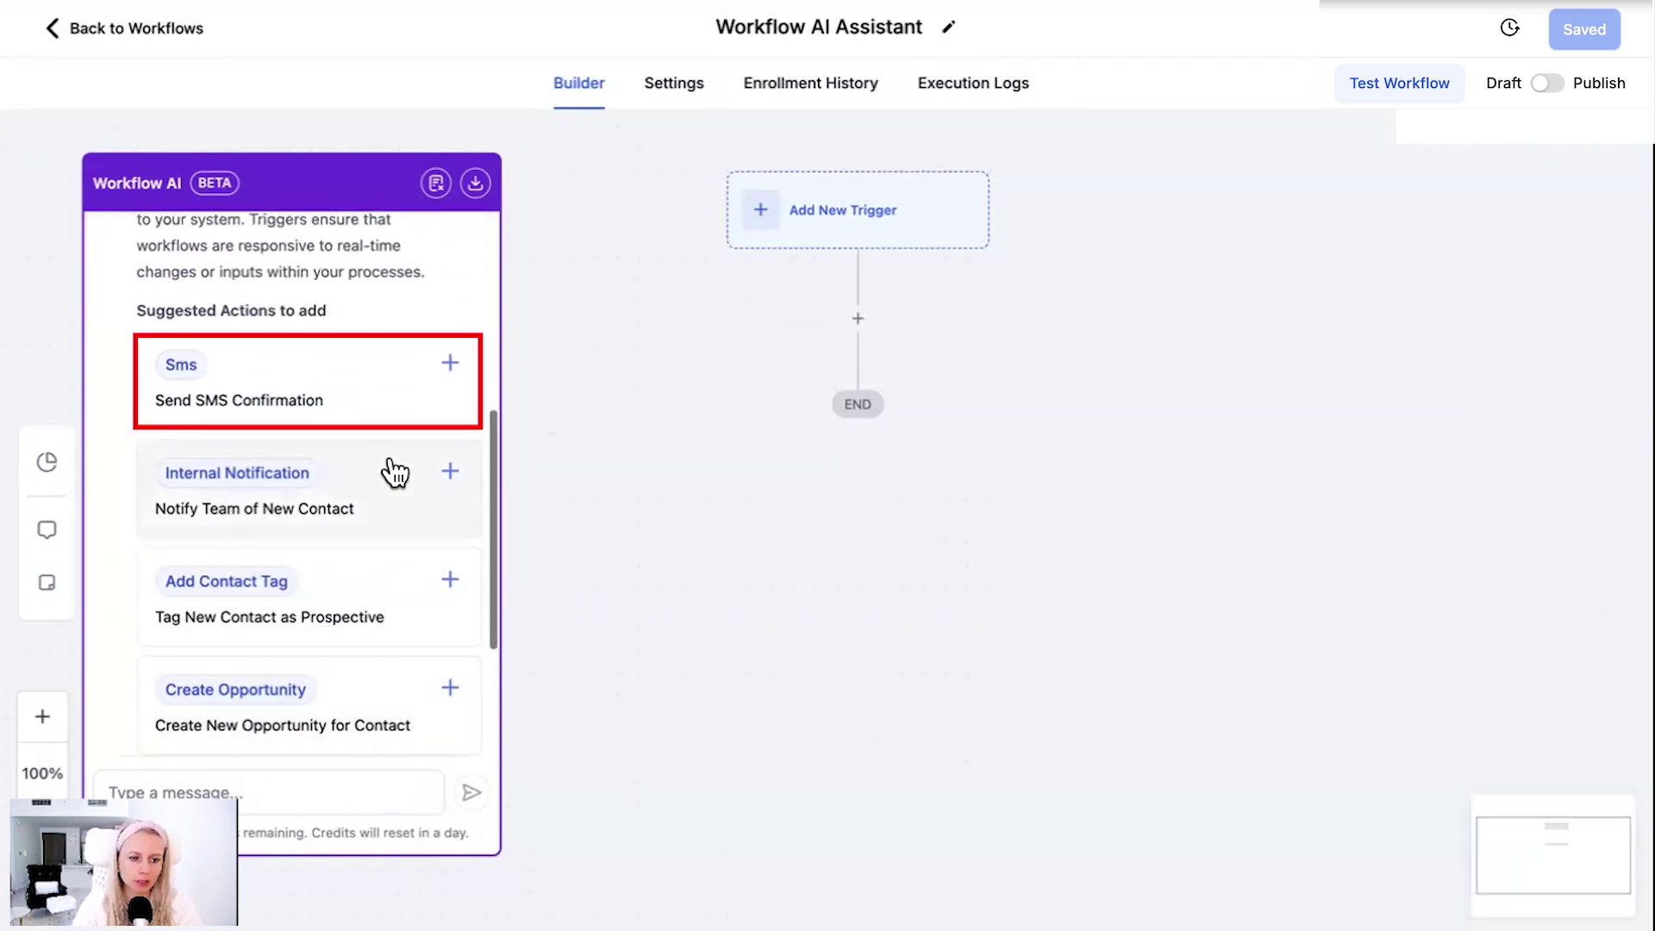
Add the suggested SMS action below the trigger with message 'SMS action' and save it.
click(452, 372)
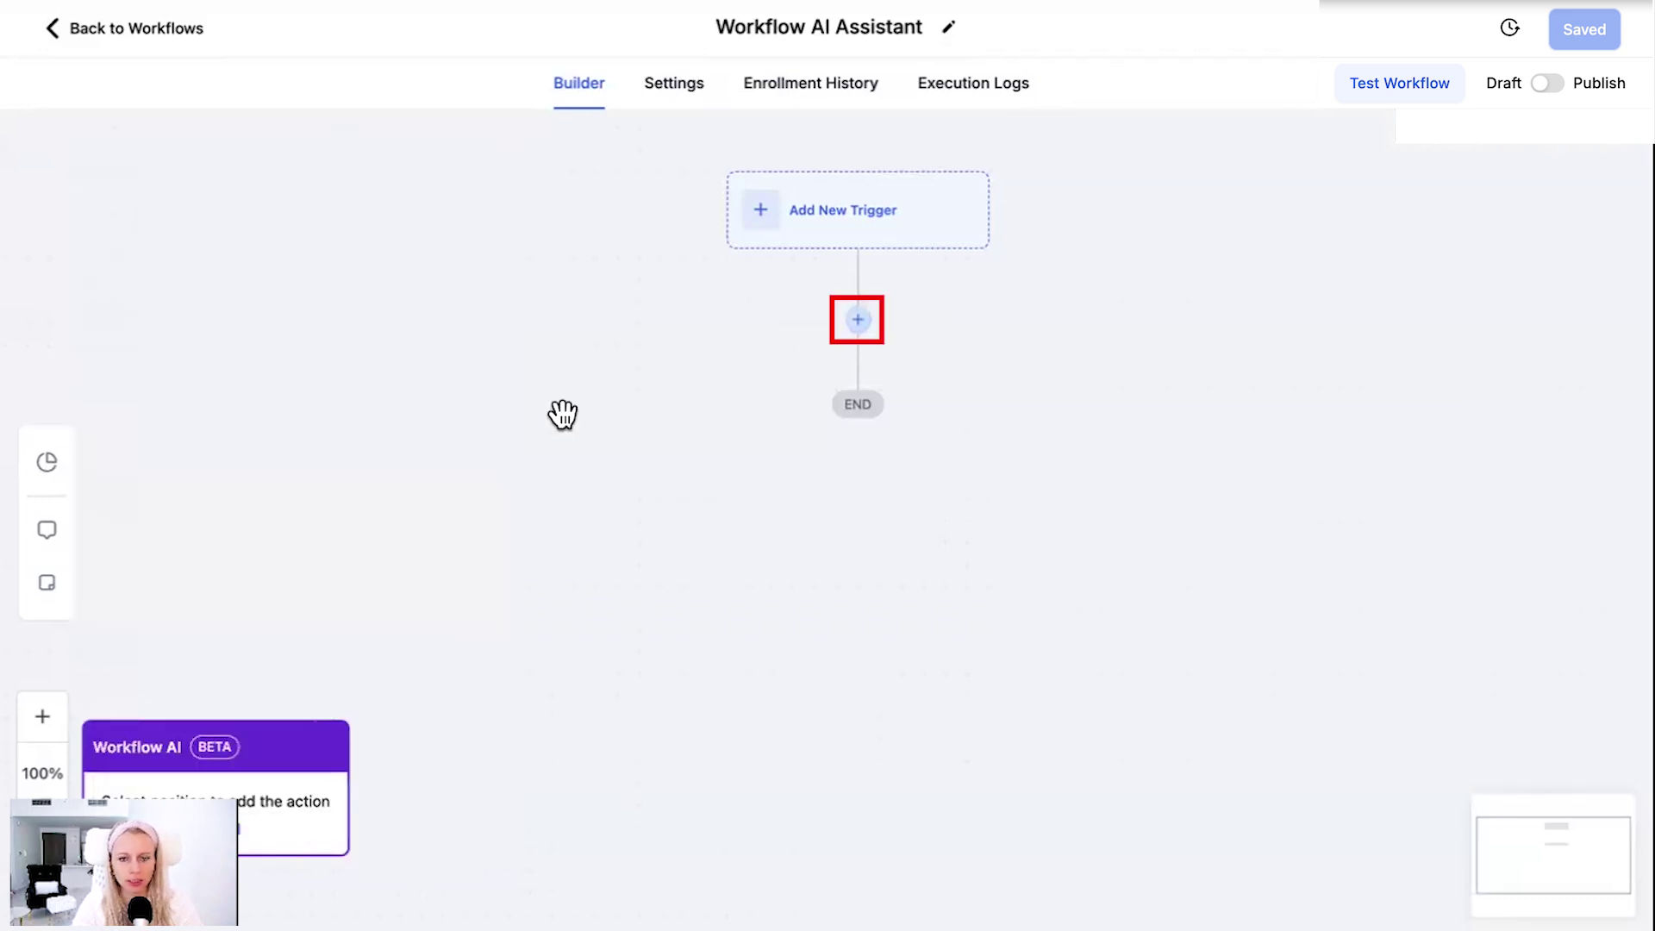
click(858, 323)
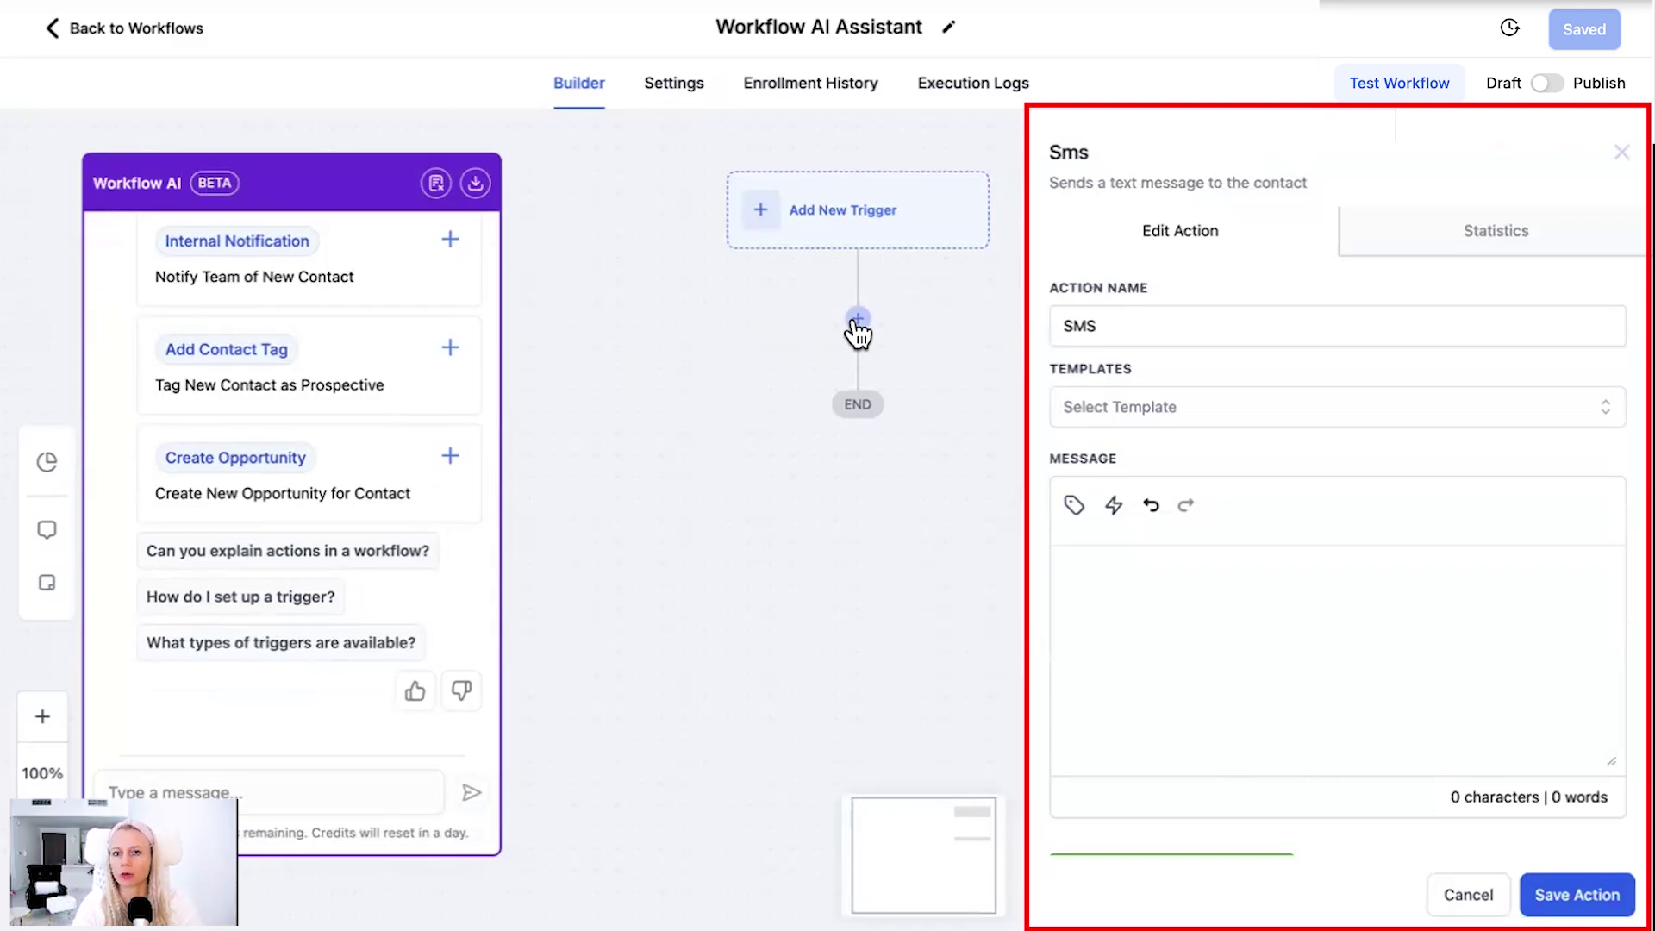
click(1196, 612)
text(SMS action)
key(ctrl+a)
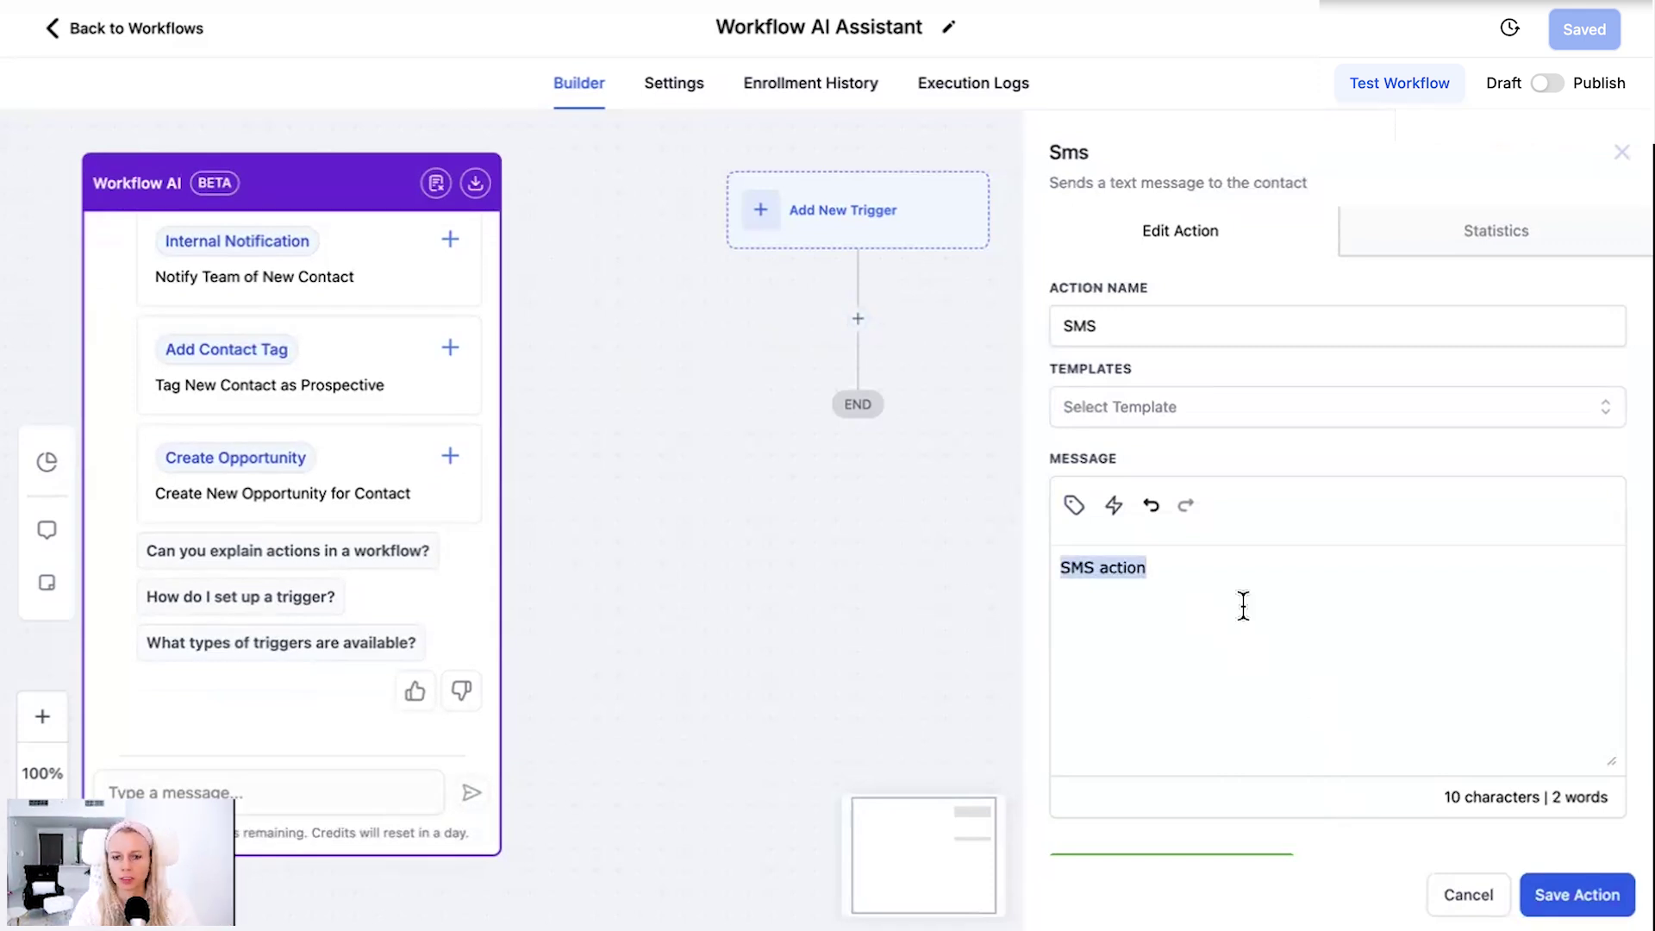
scroll(1148, 709, down, 3)
click(1539, 895)
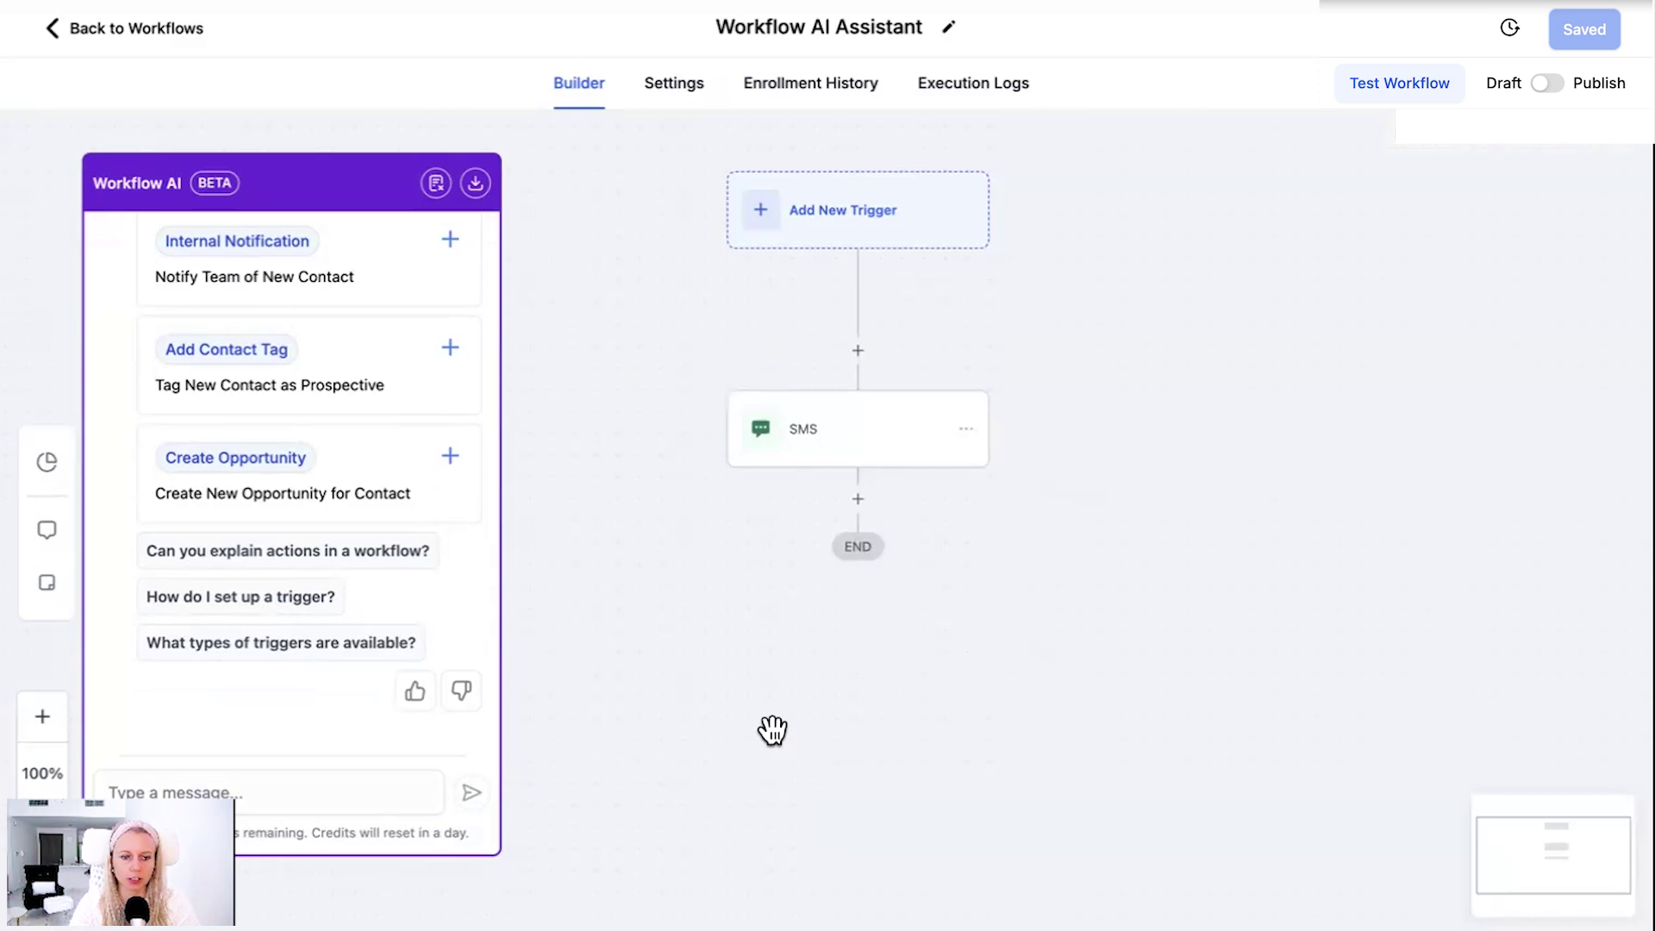
Add the suggested Add Contact Tag action below the SMS step and save it.
scroll(410, 572, up, 2)
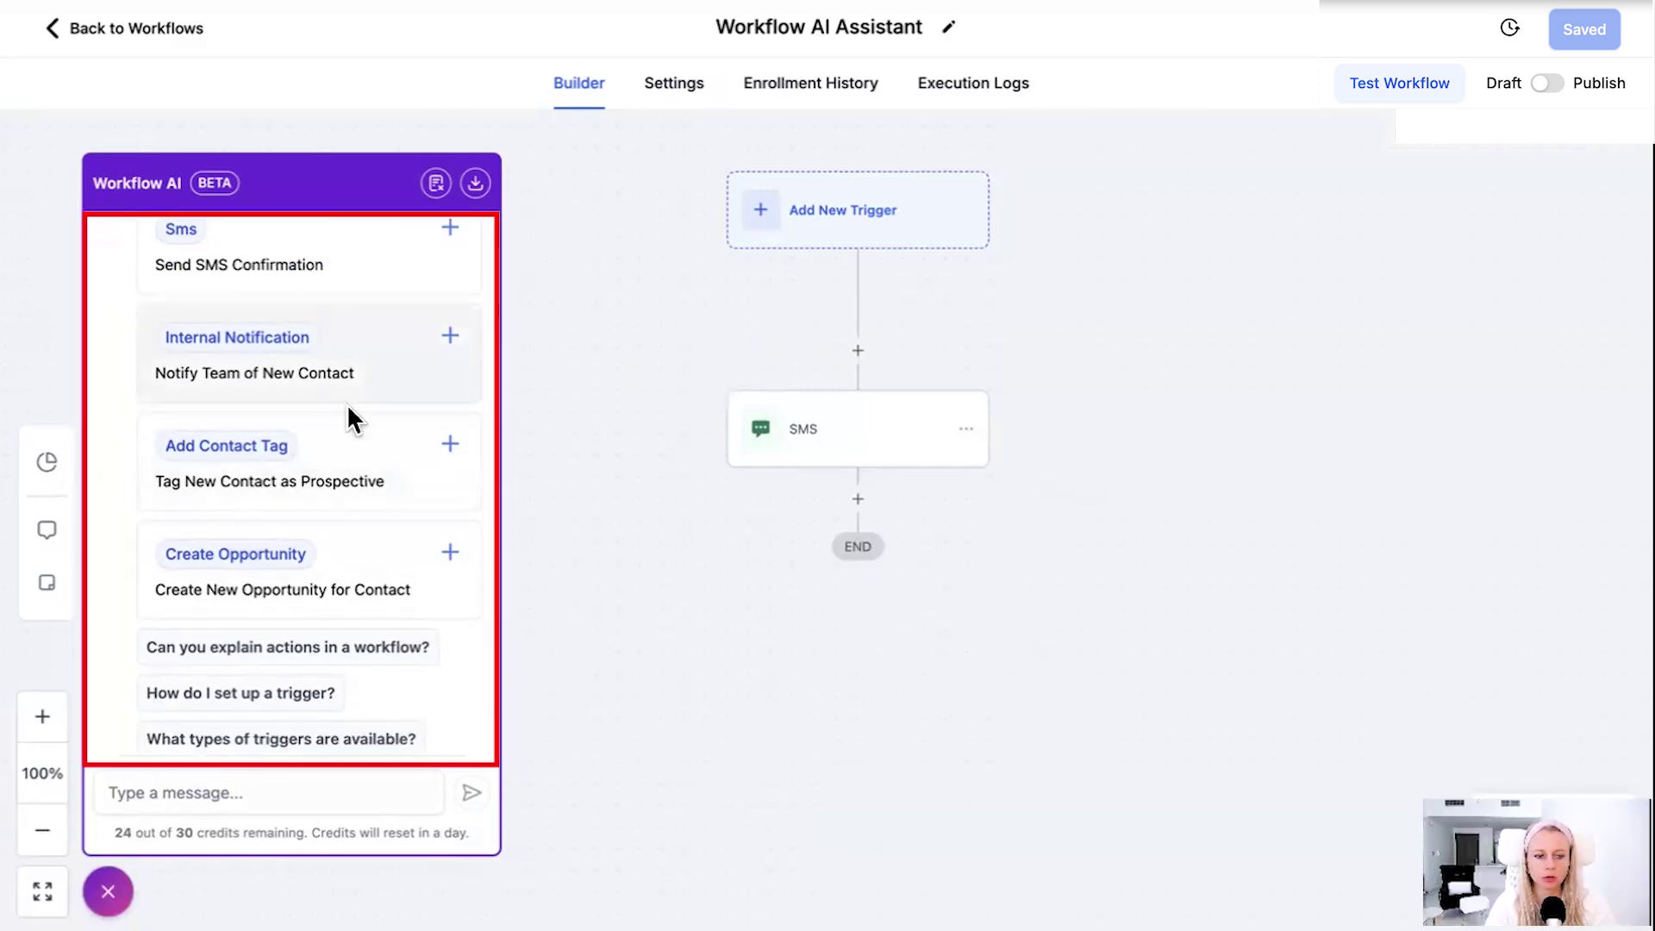
scroll(369, 517, down, 2)
scroll(327, 465, up, 1)
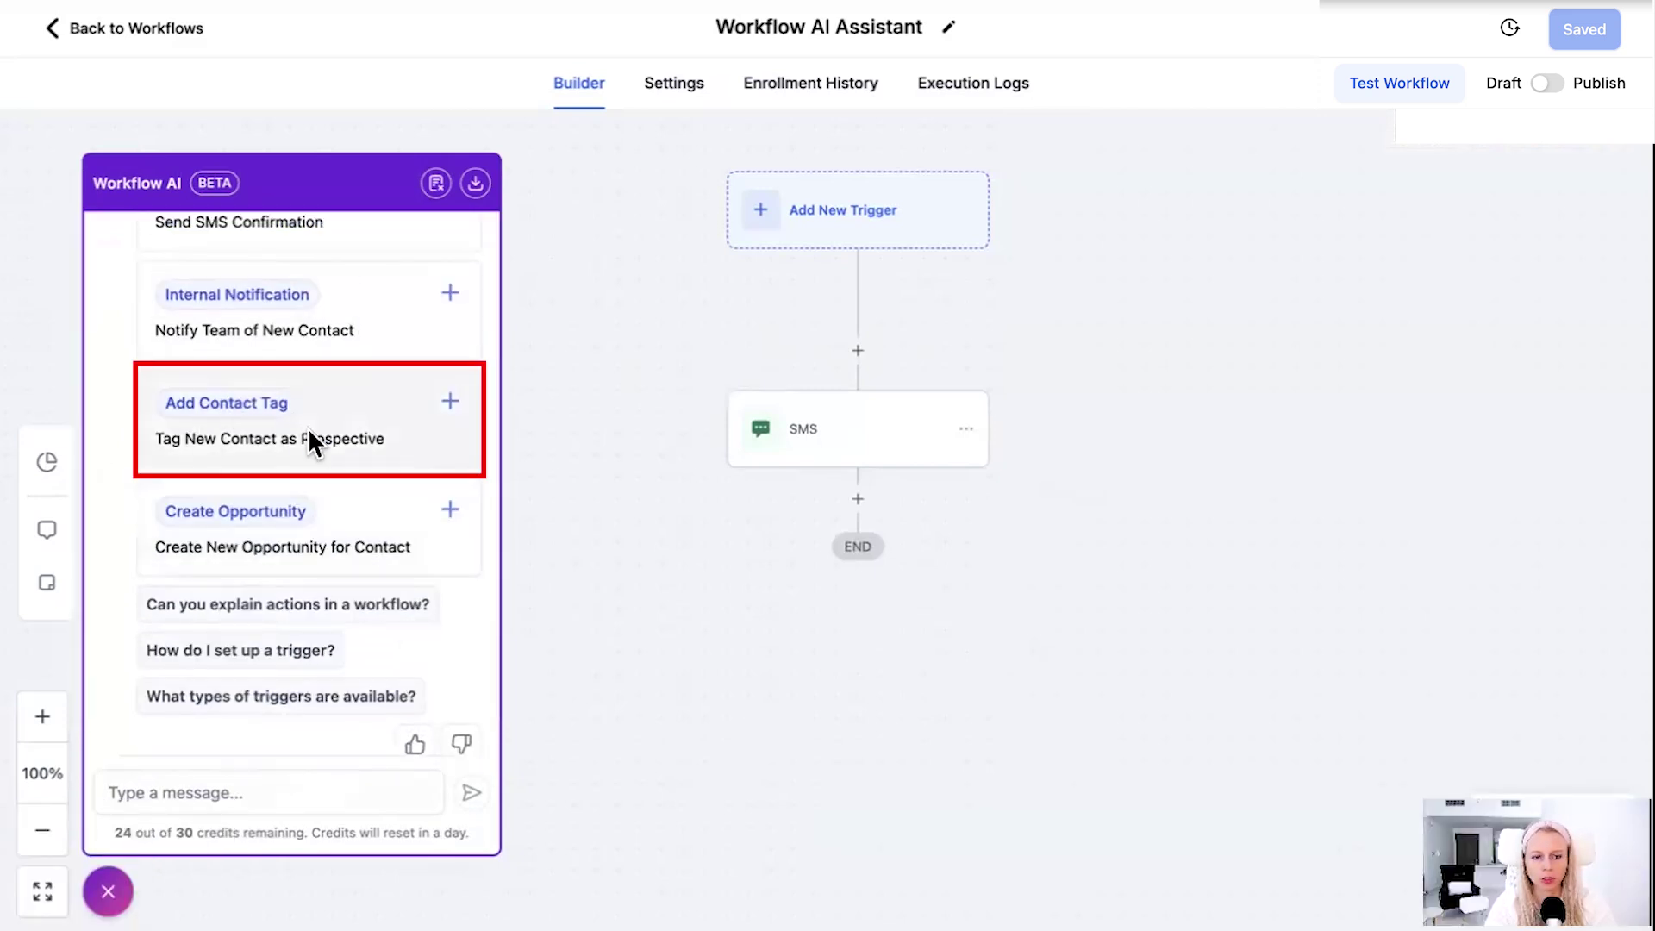
click(449, 401)
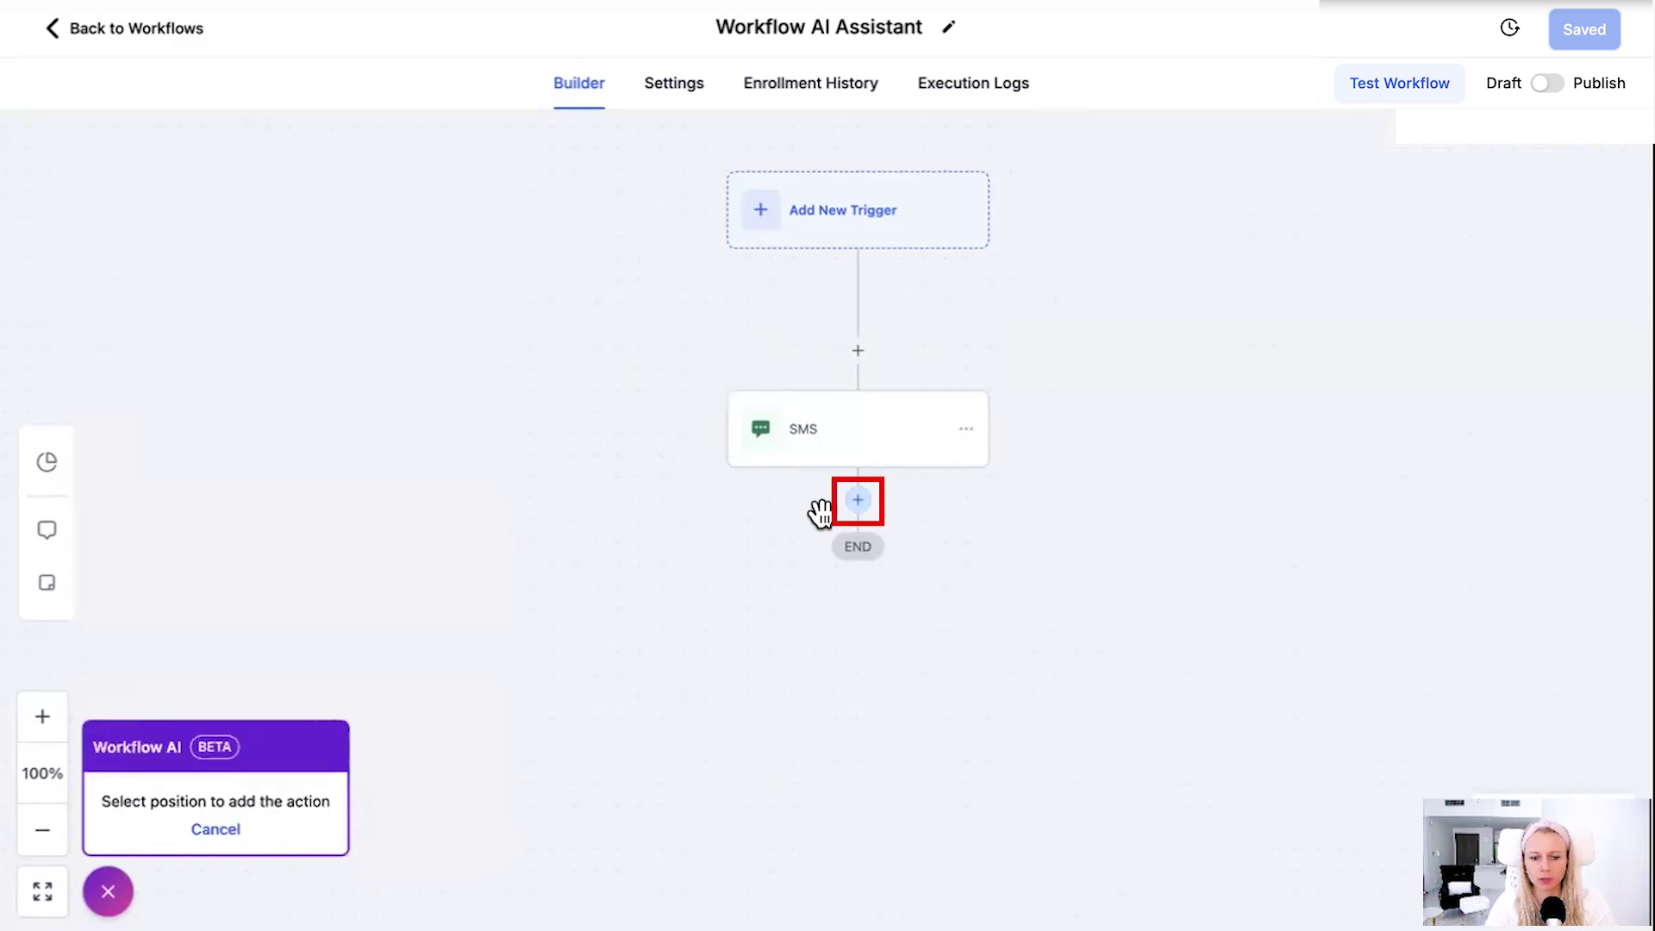
click(858, 500)
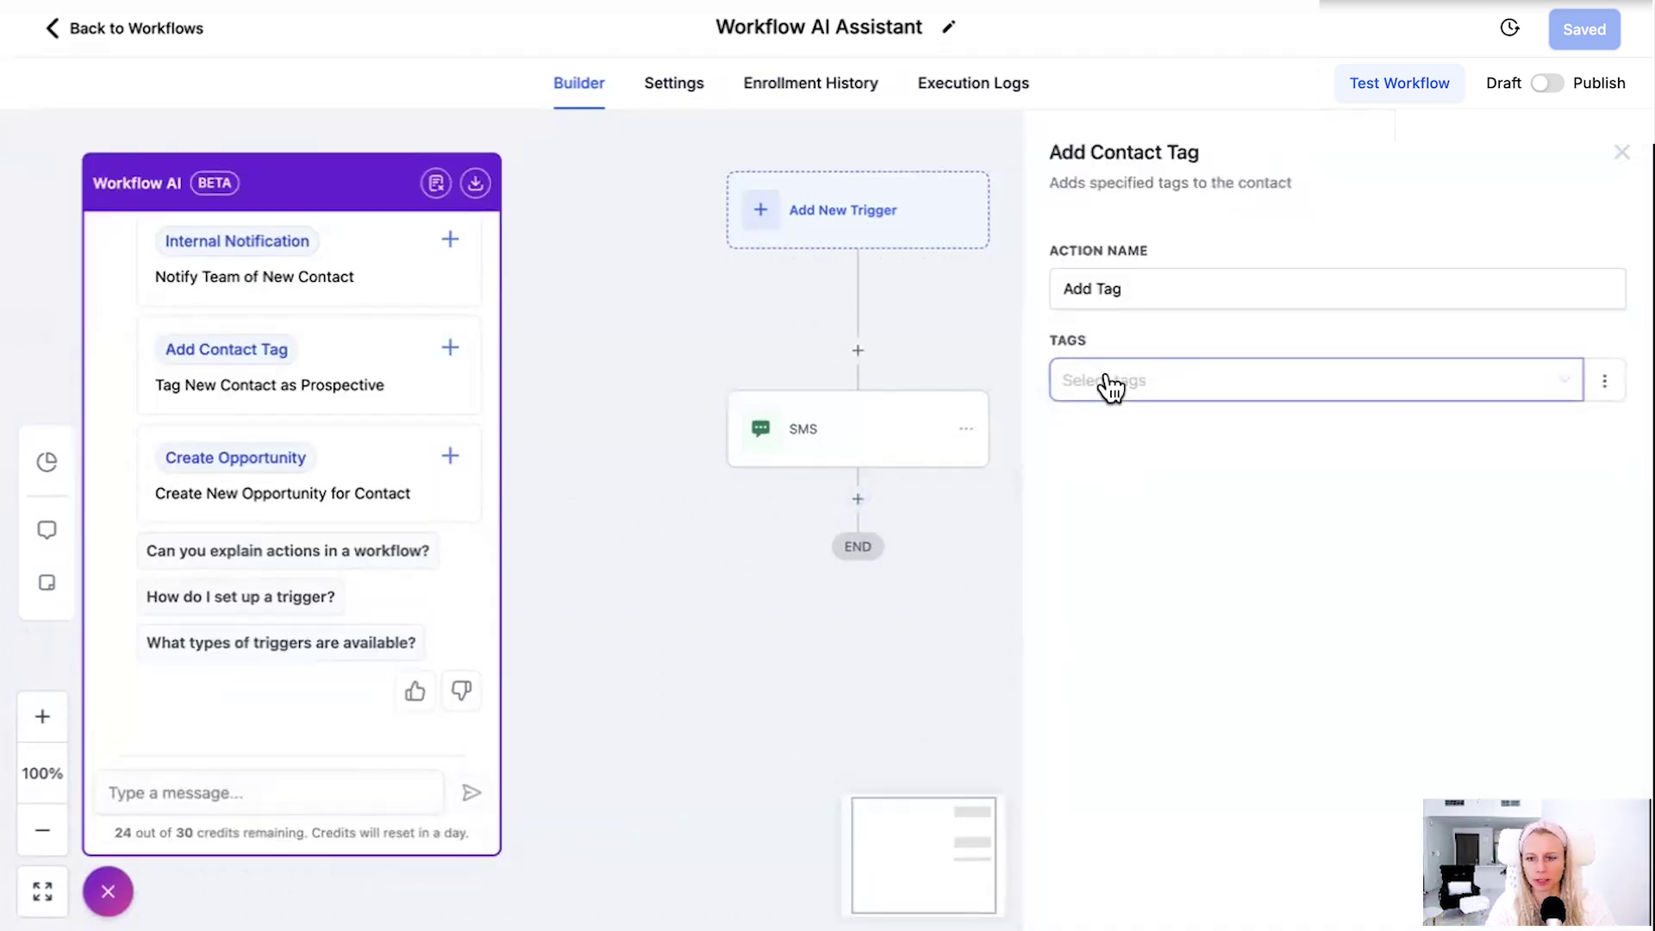
click(1577, 895)
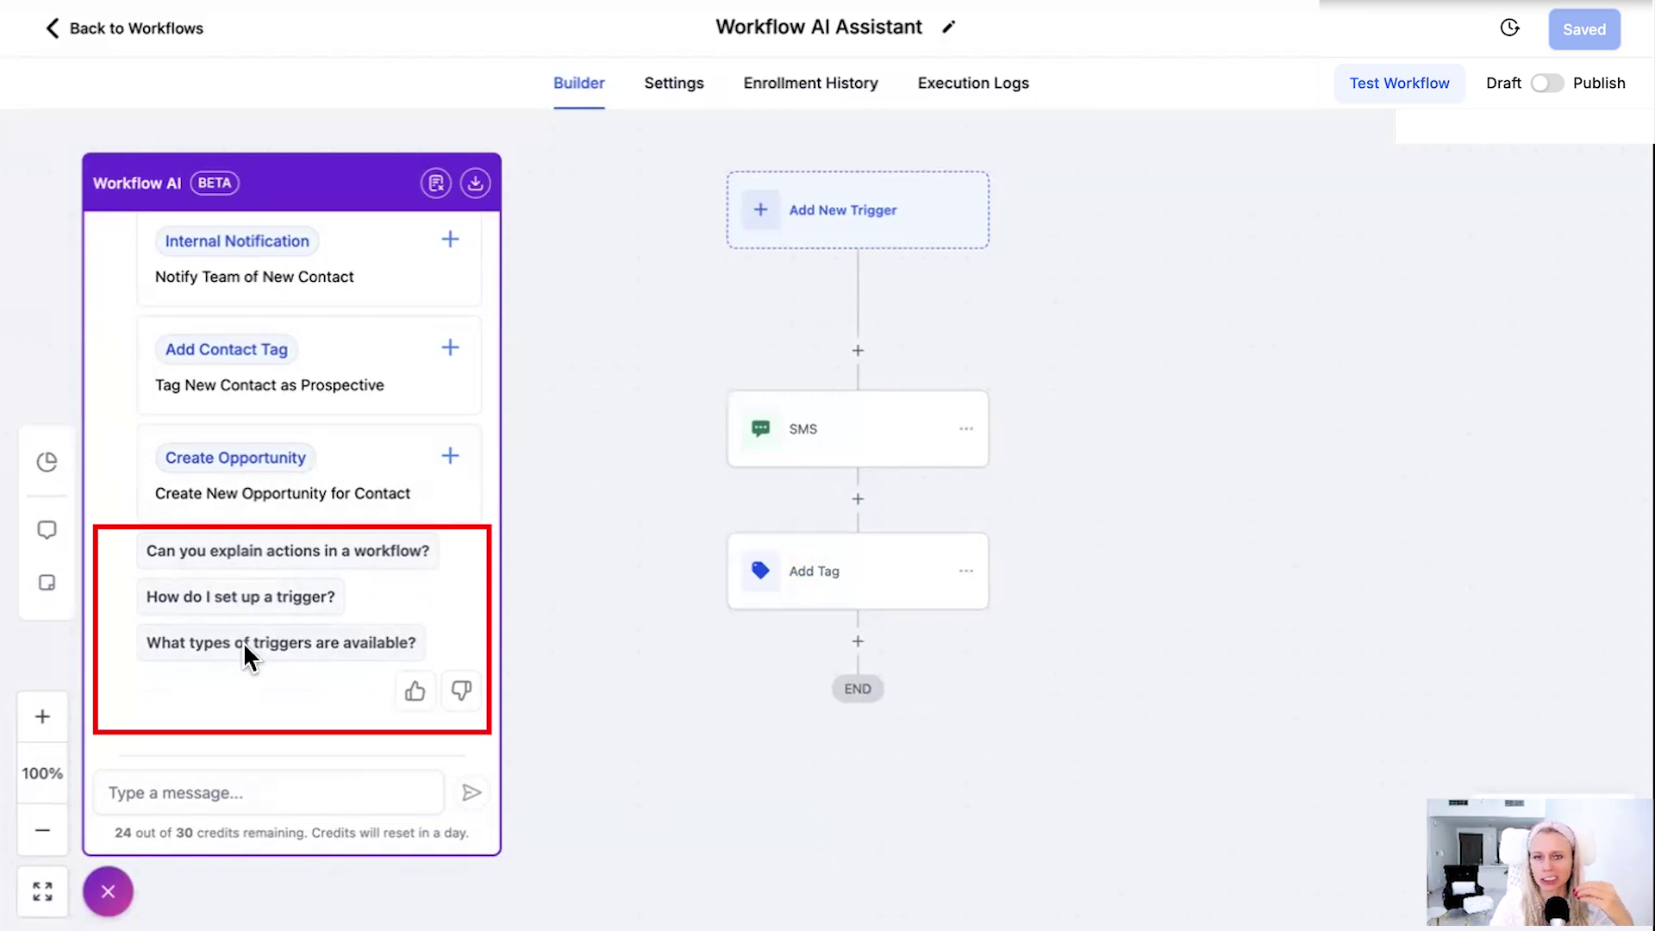
Ask 'Can you explain actions in a workflow?', read the reply, and give it a thumbs-up.
click(376, 547)
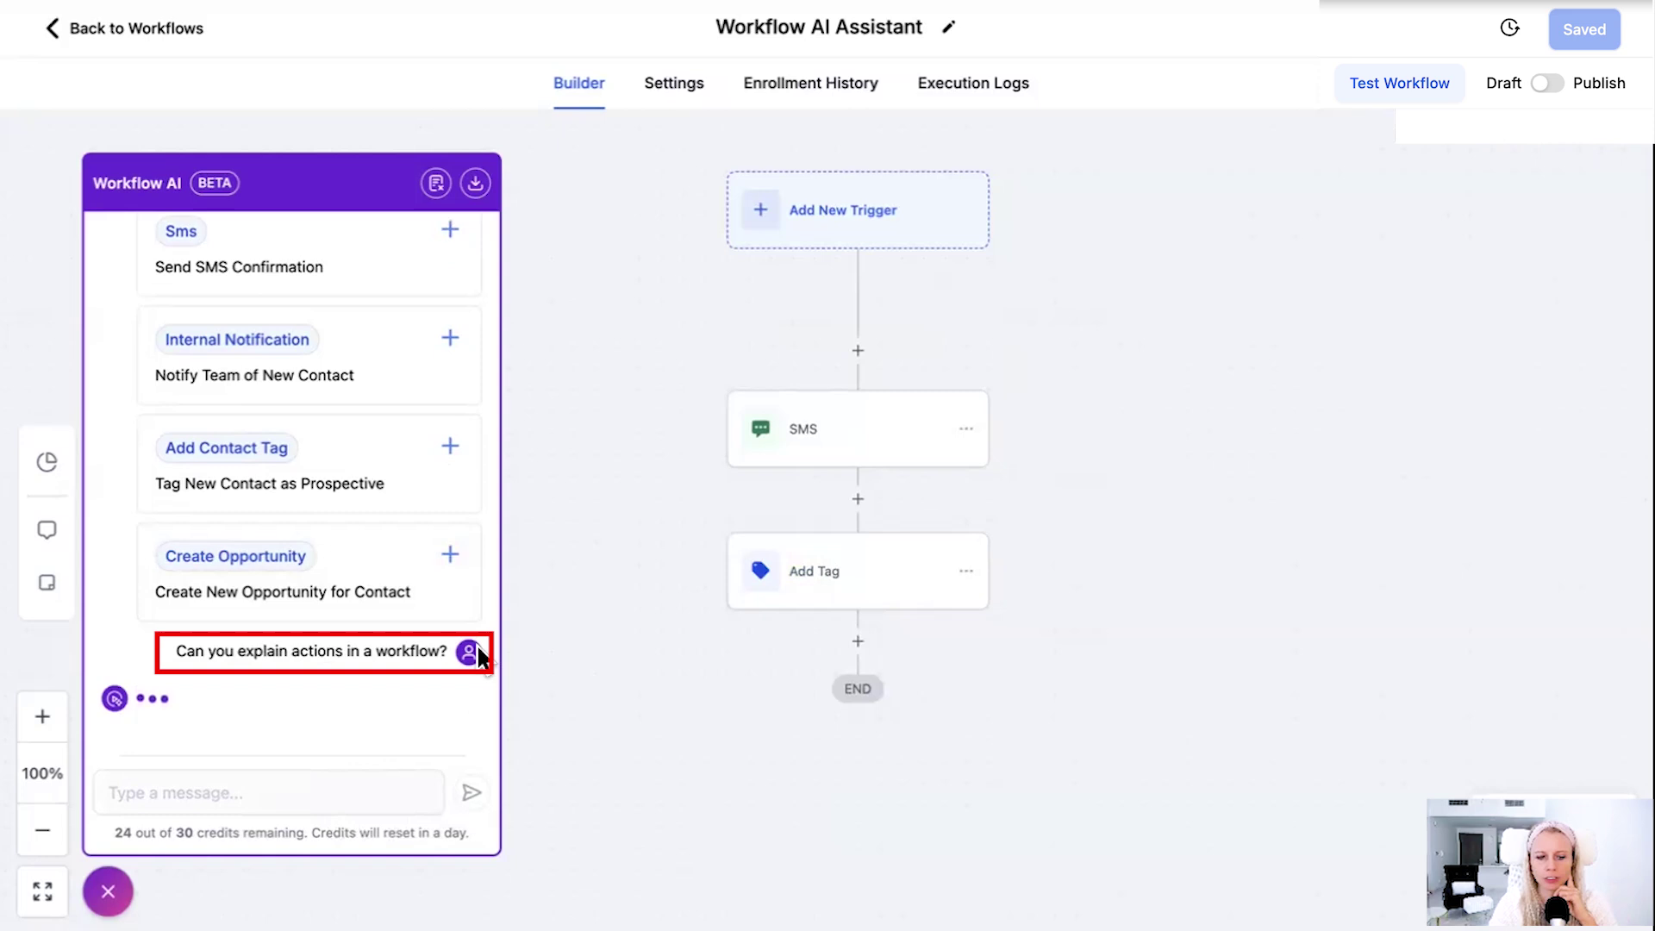
scroll(209, 550, down, 3)
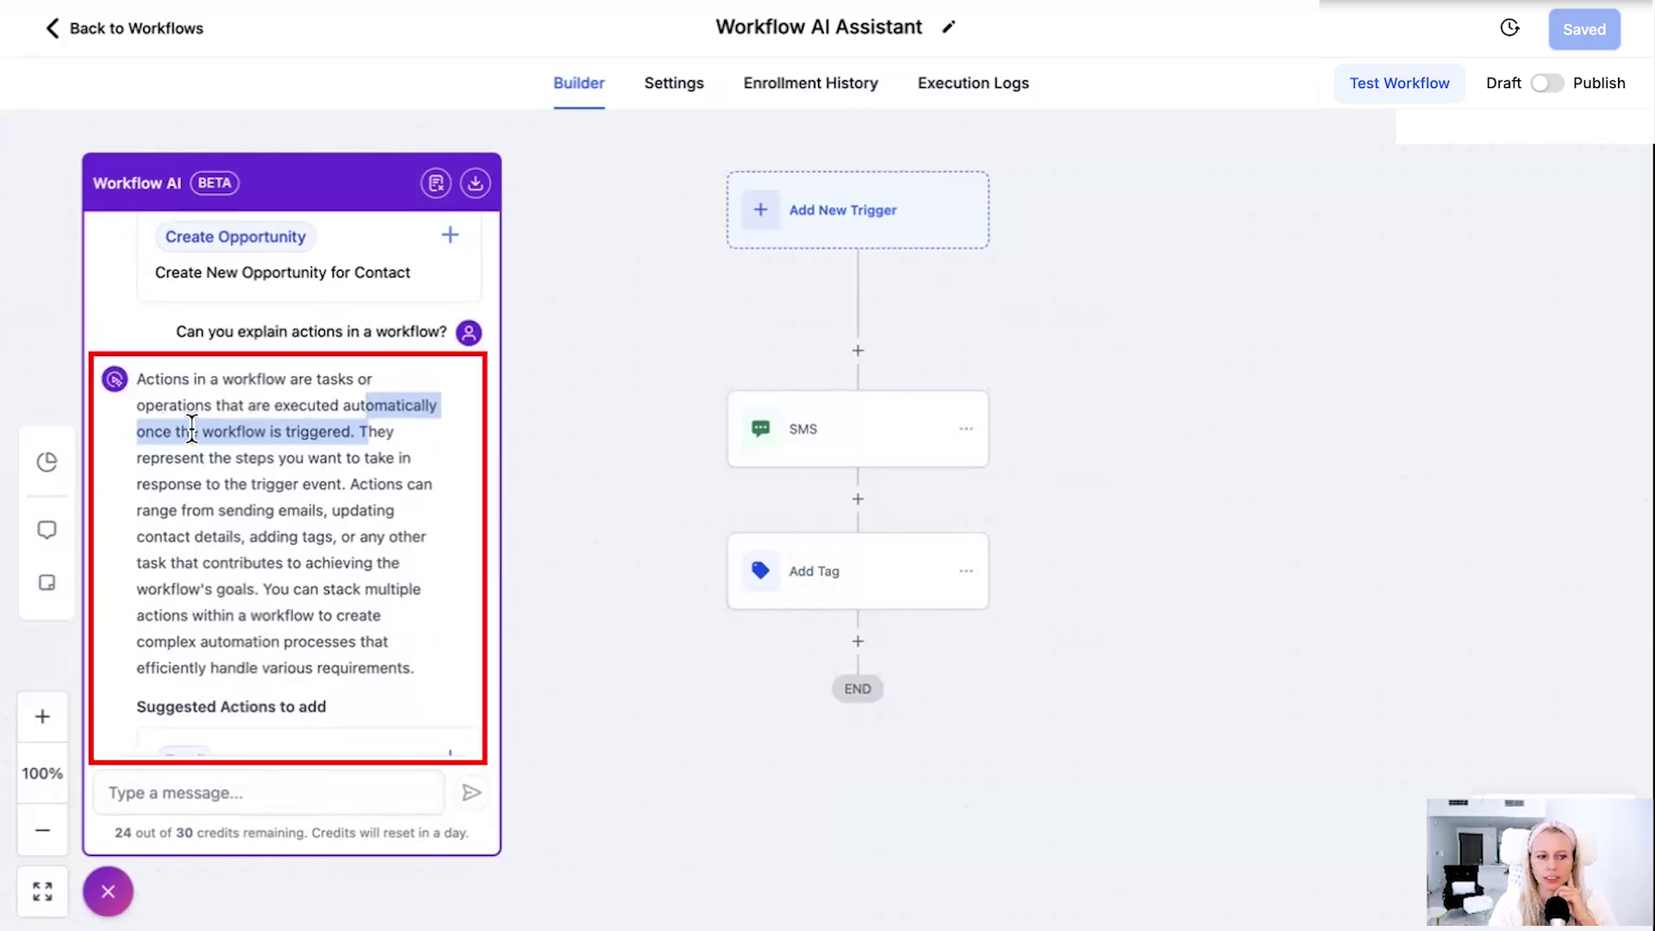
drag(136, 379, 255, 589)
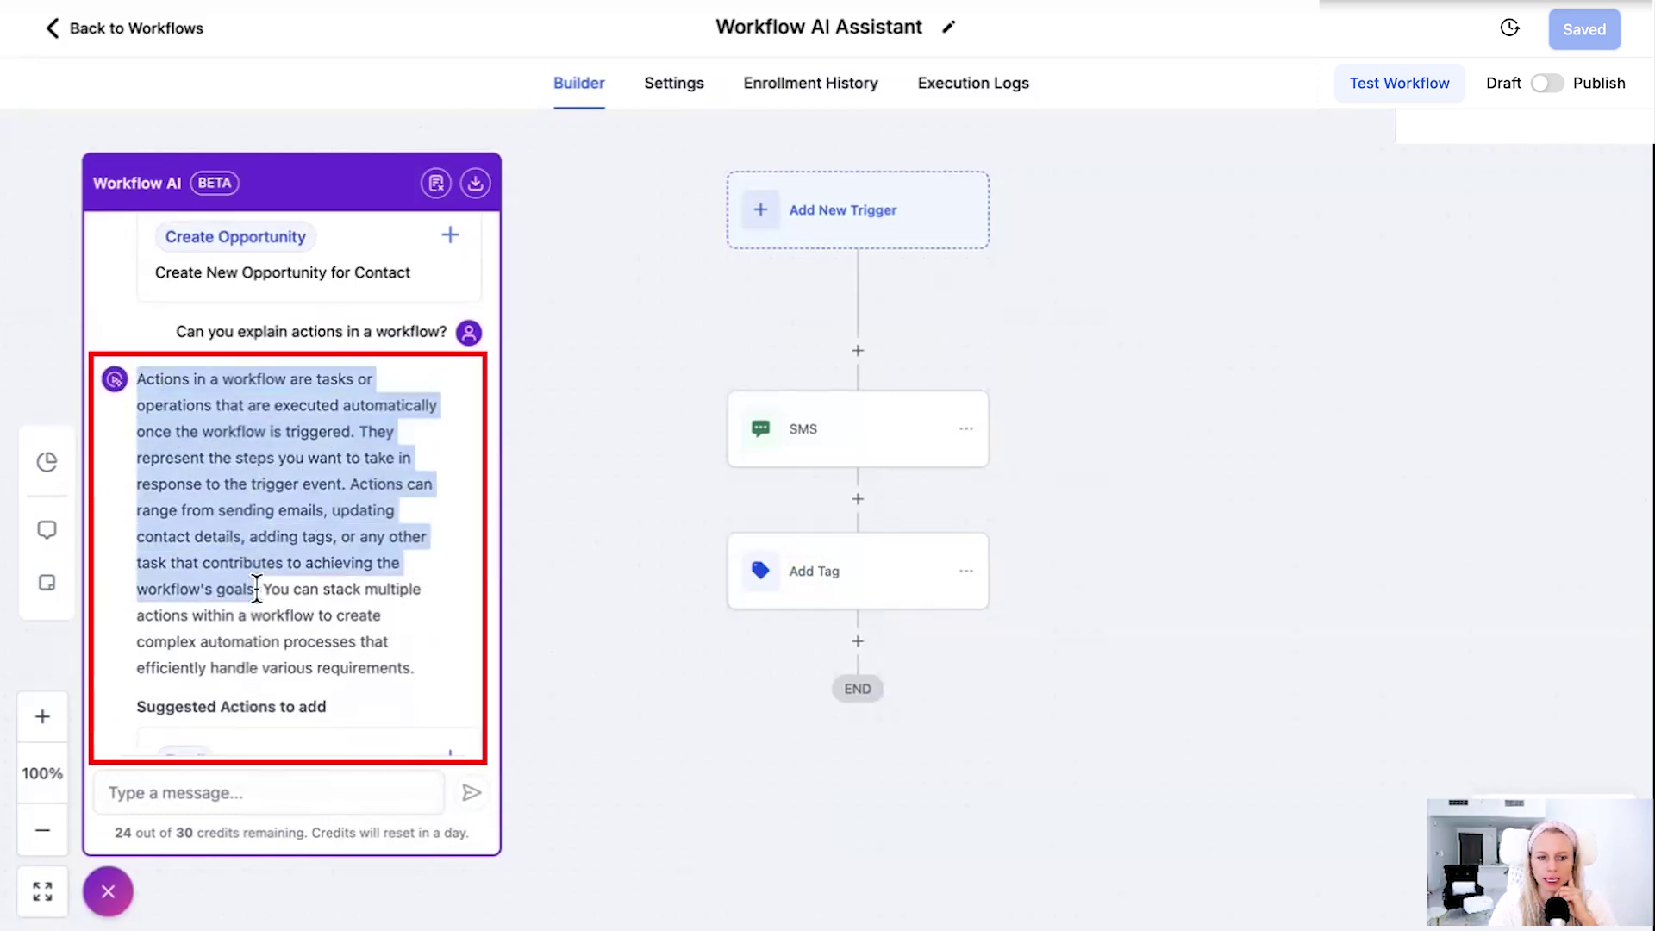
scroll(474, 669, down, 5)
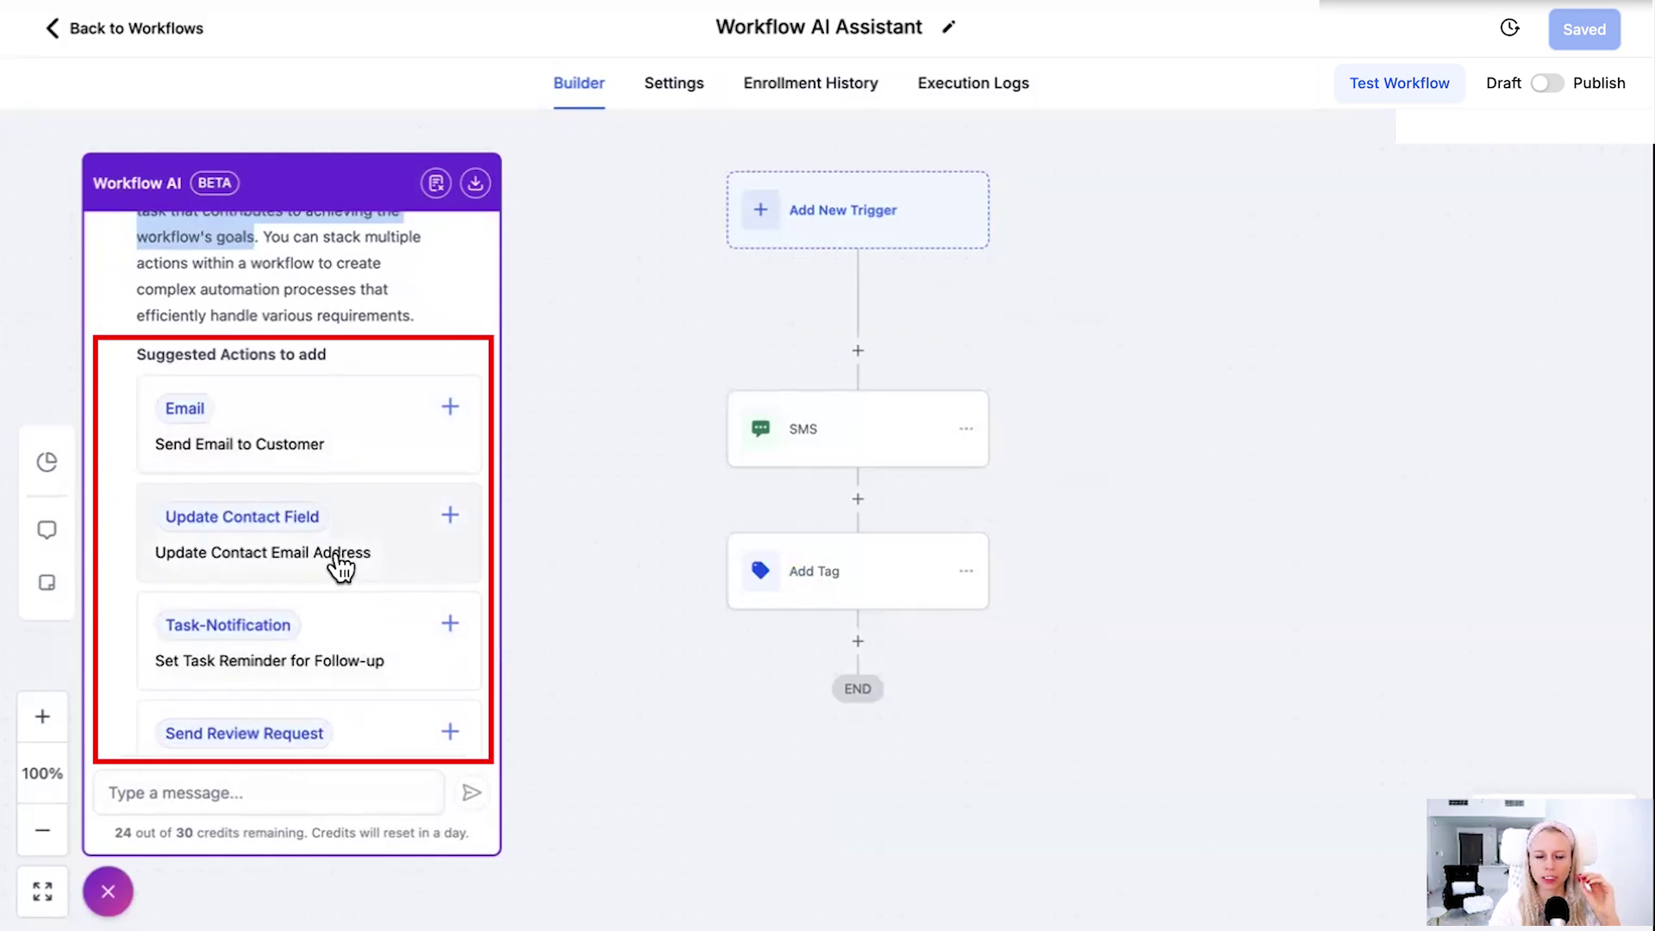
scroll(377, 668, down, 2)
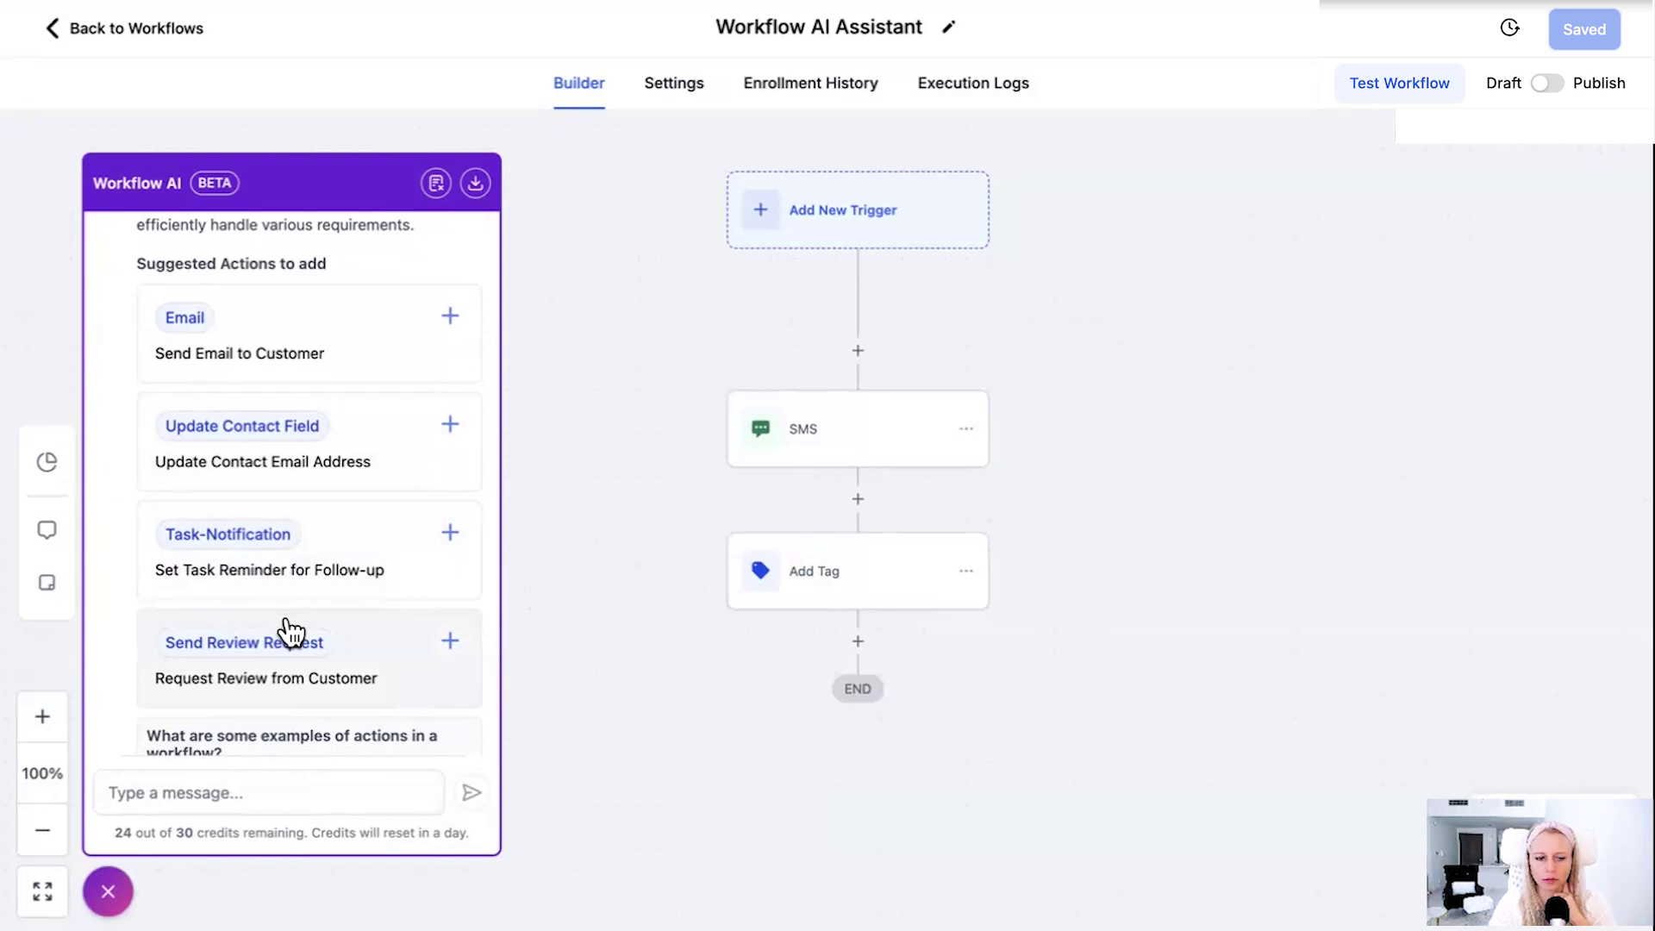
scroll(287, 664, down, 3)
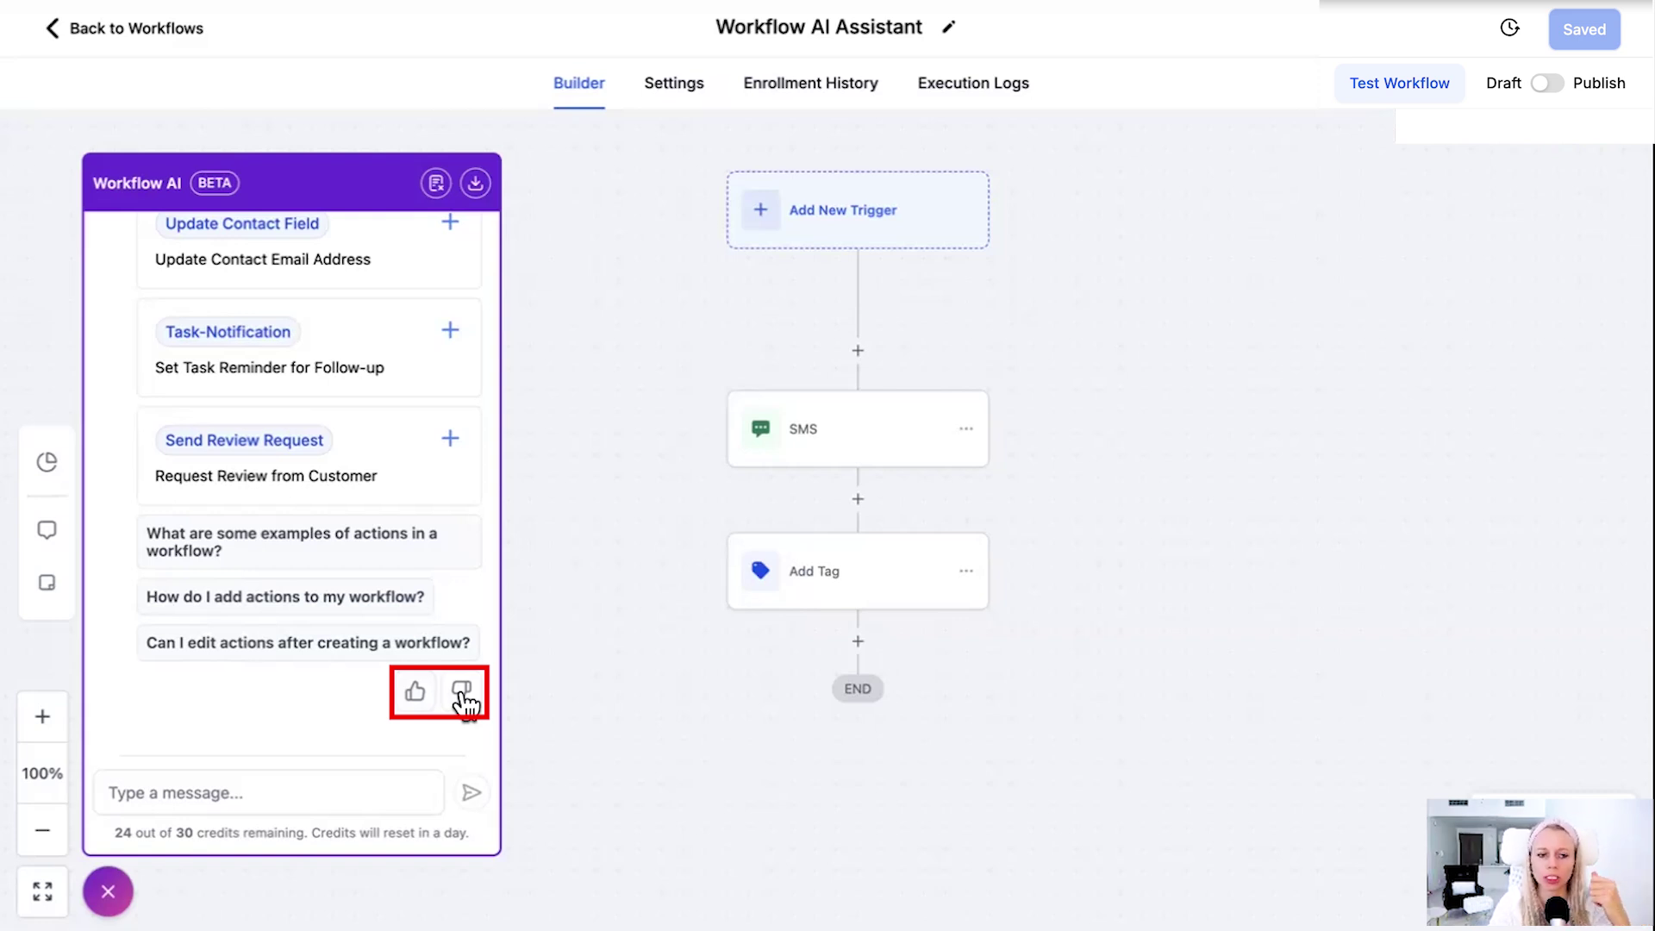
click(414, 696)
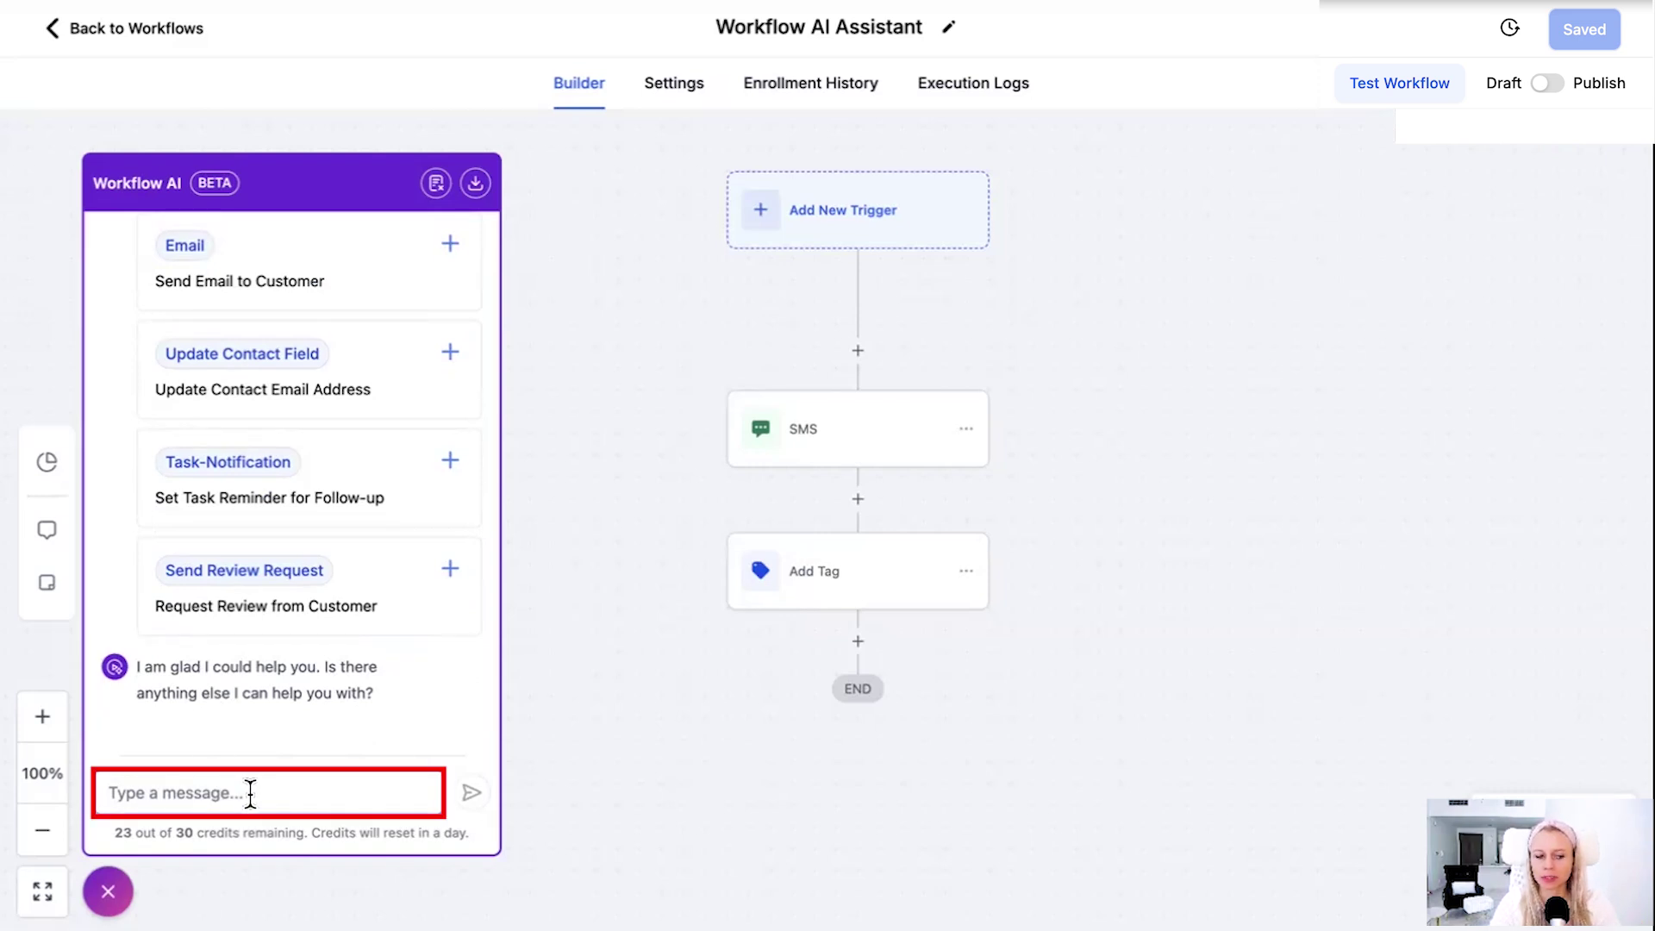
click(966, 571)
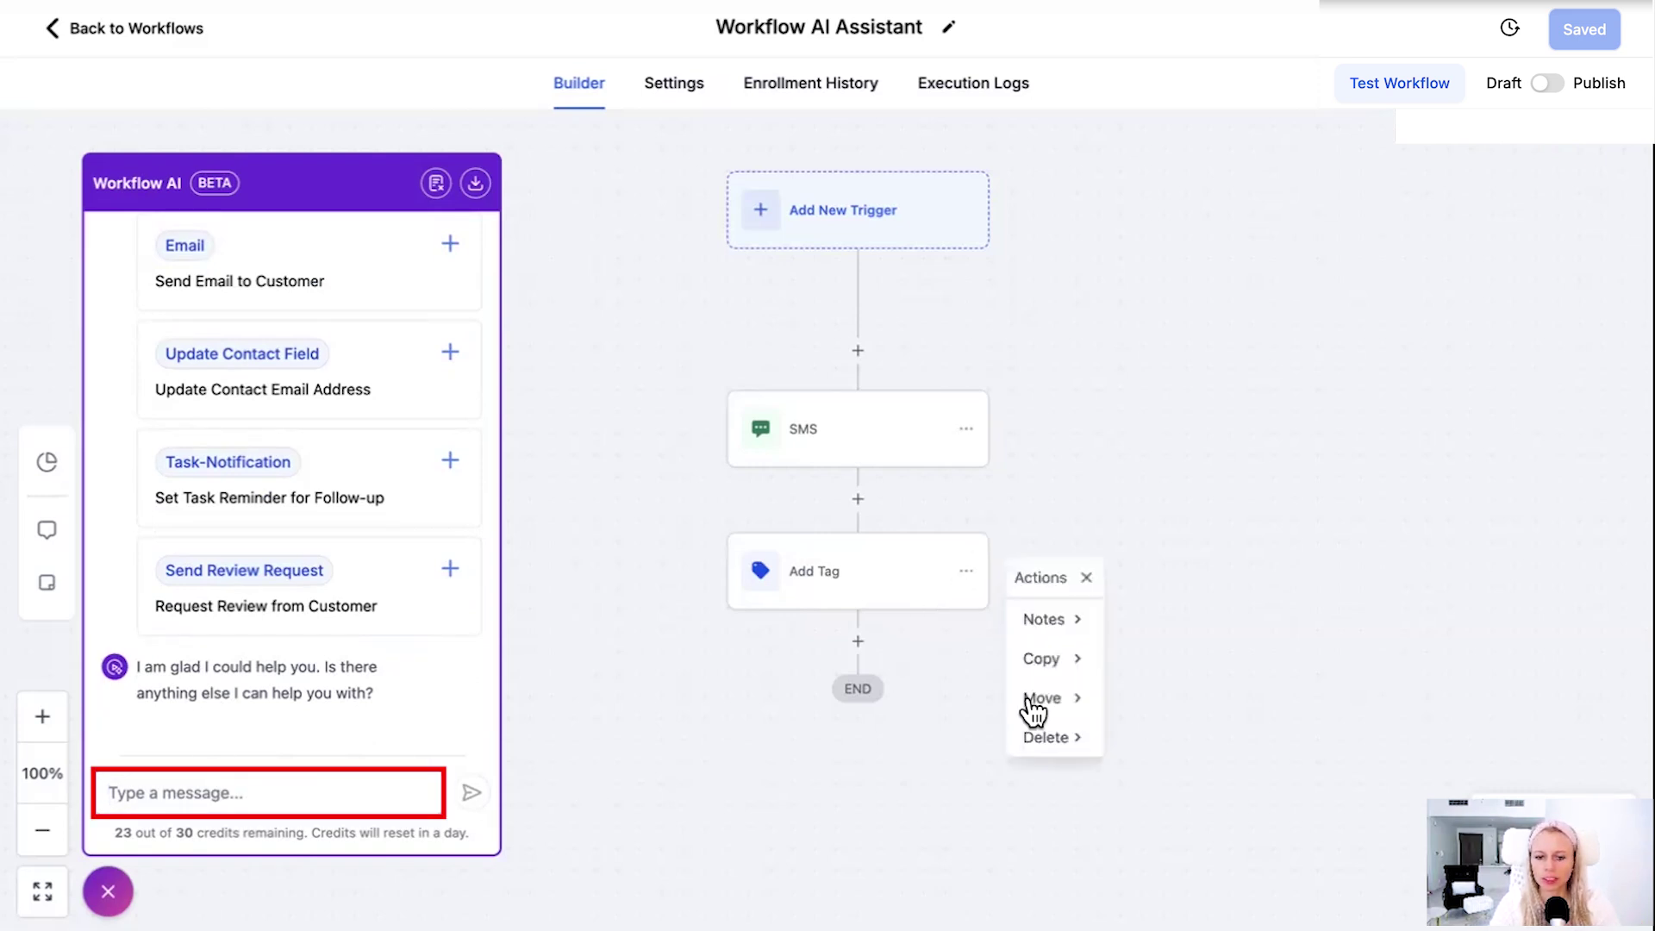
mouse_move(1062, 749)
click(1129, 623)
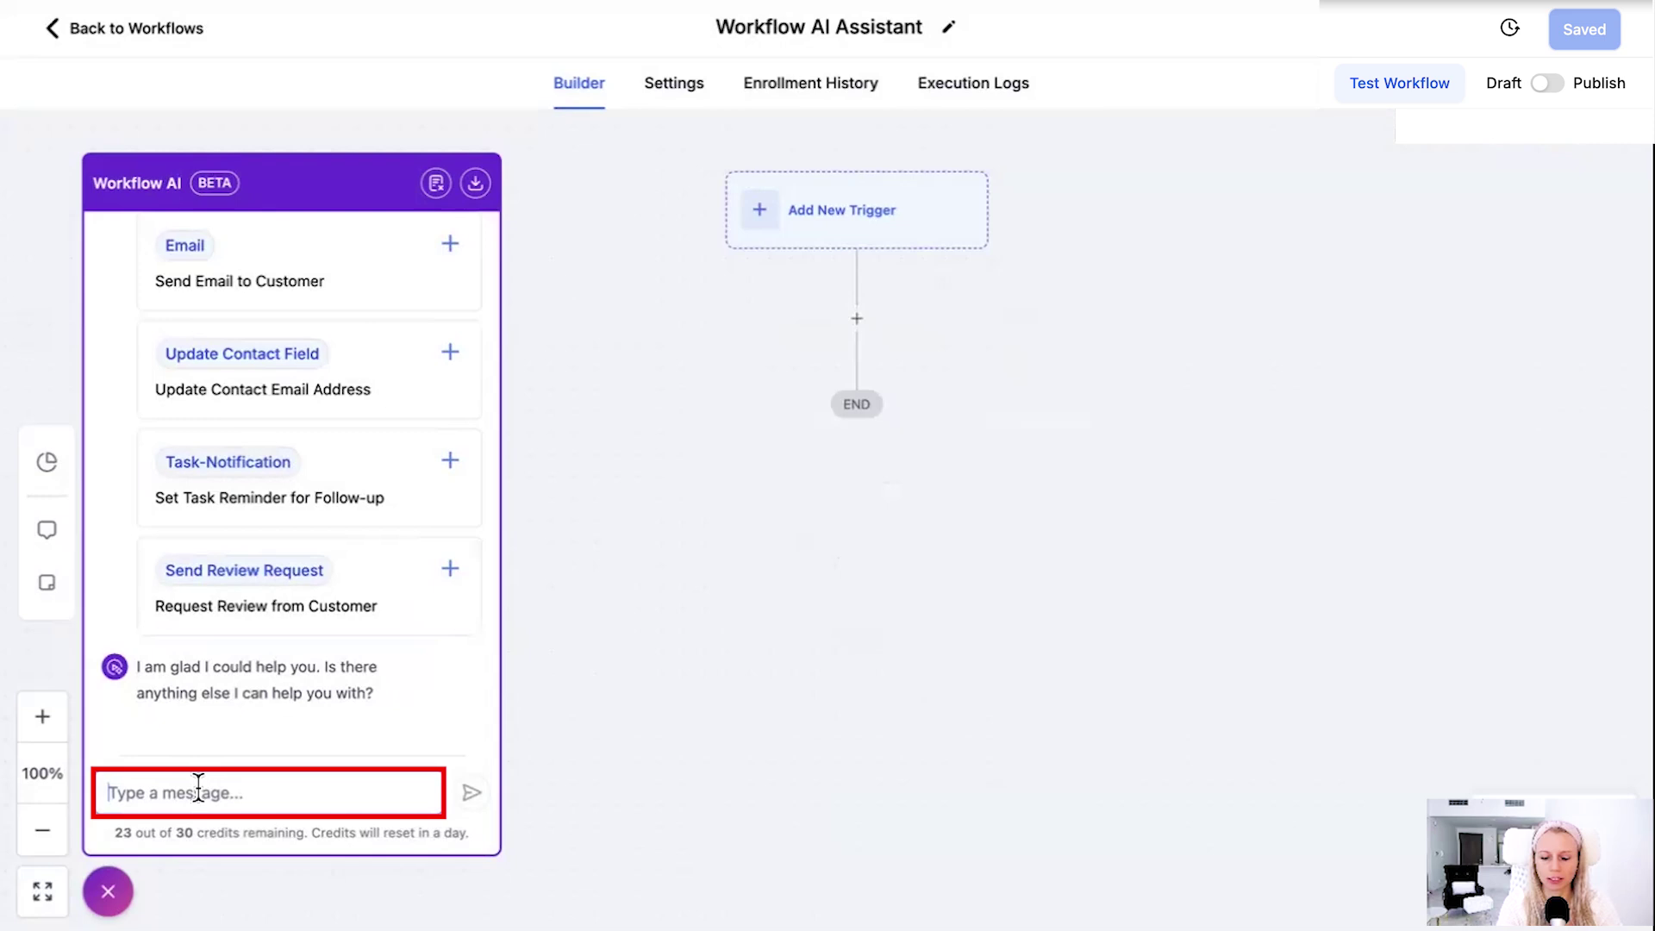
text(how to build workflow for appointments)
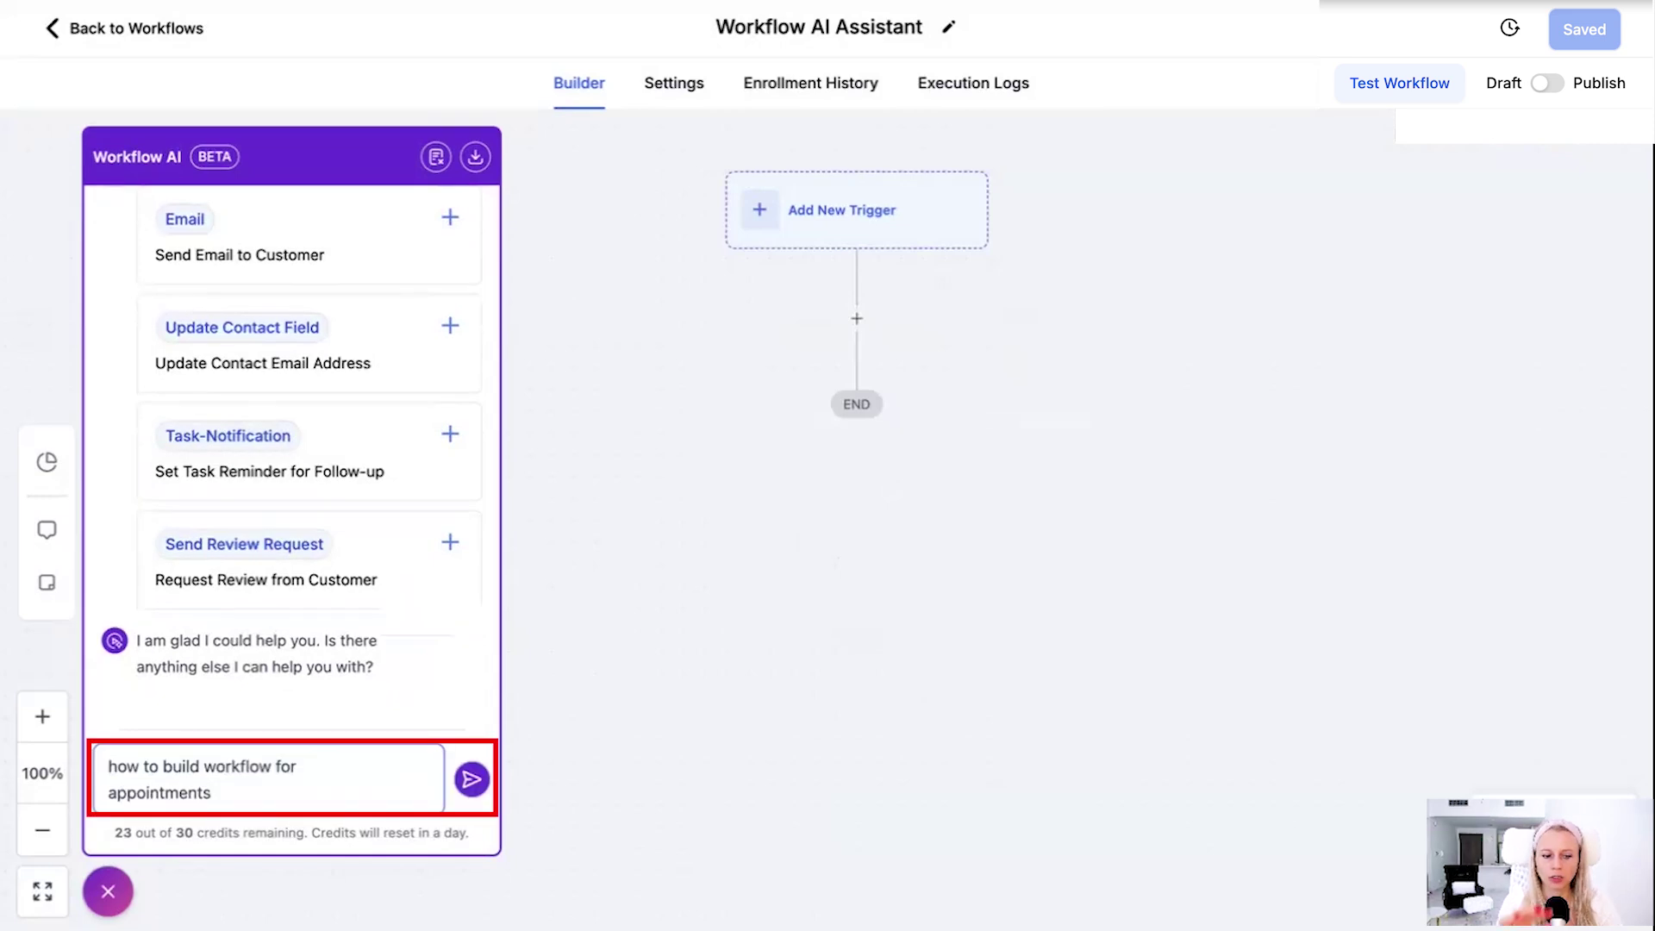
click(472, 780)
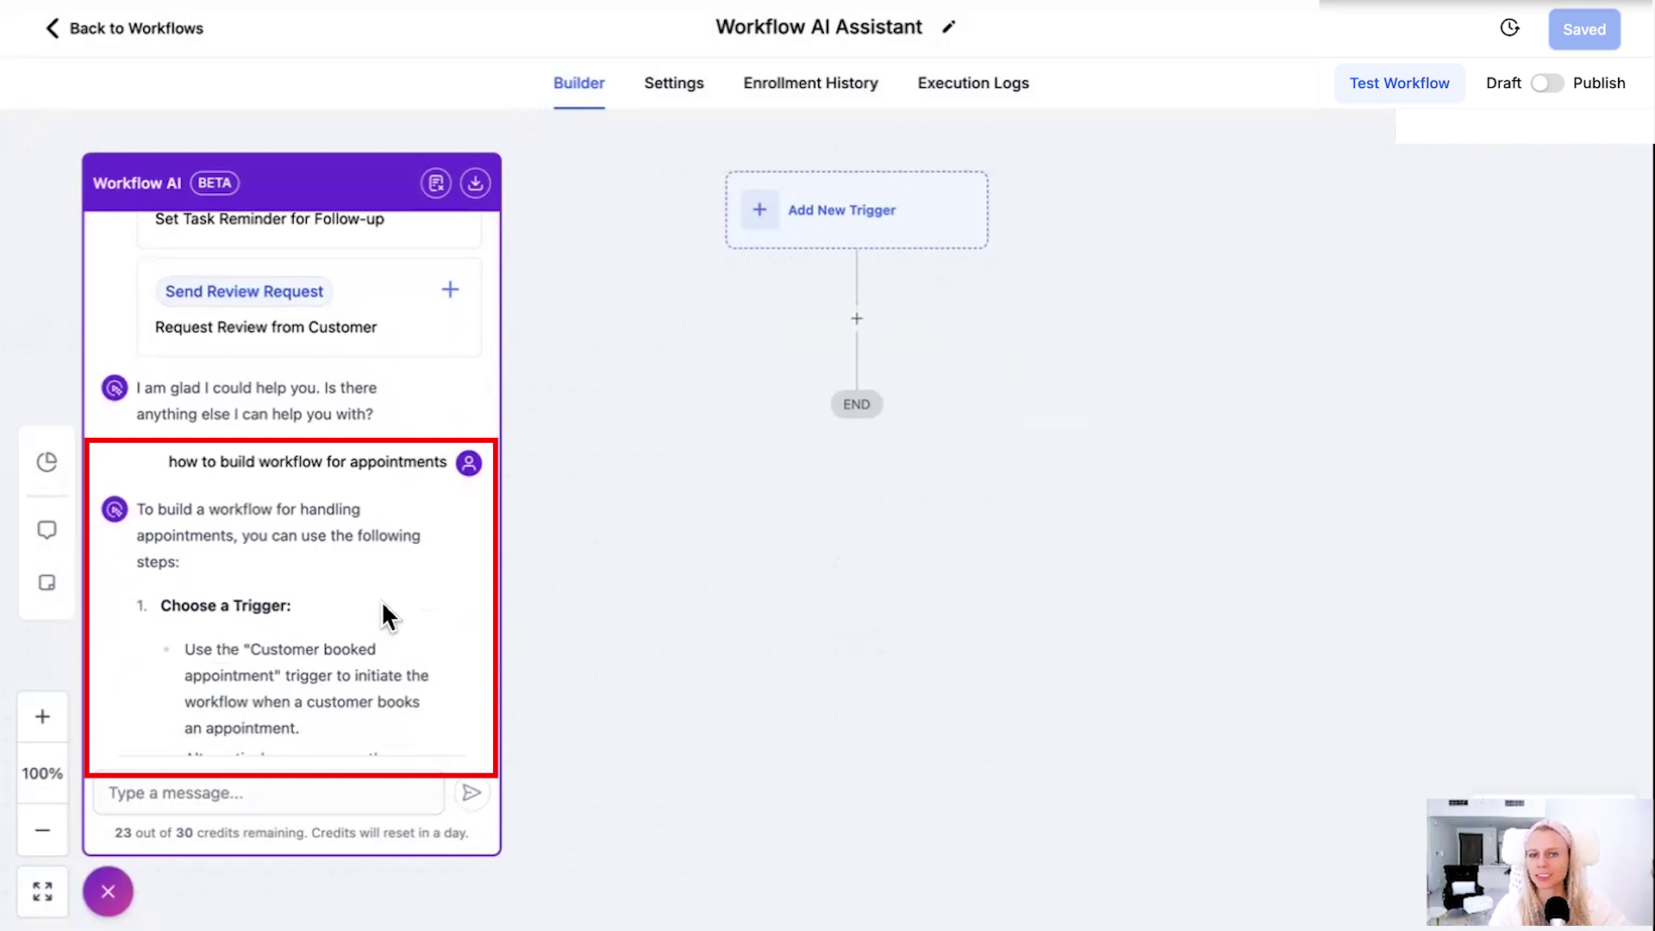
scroll(380, 604, down, 3)
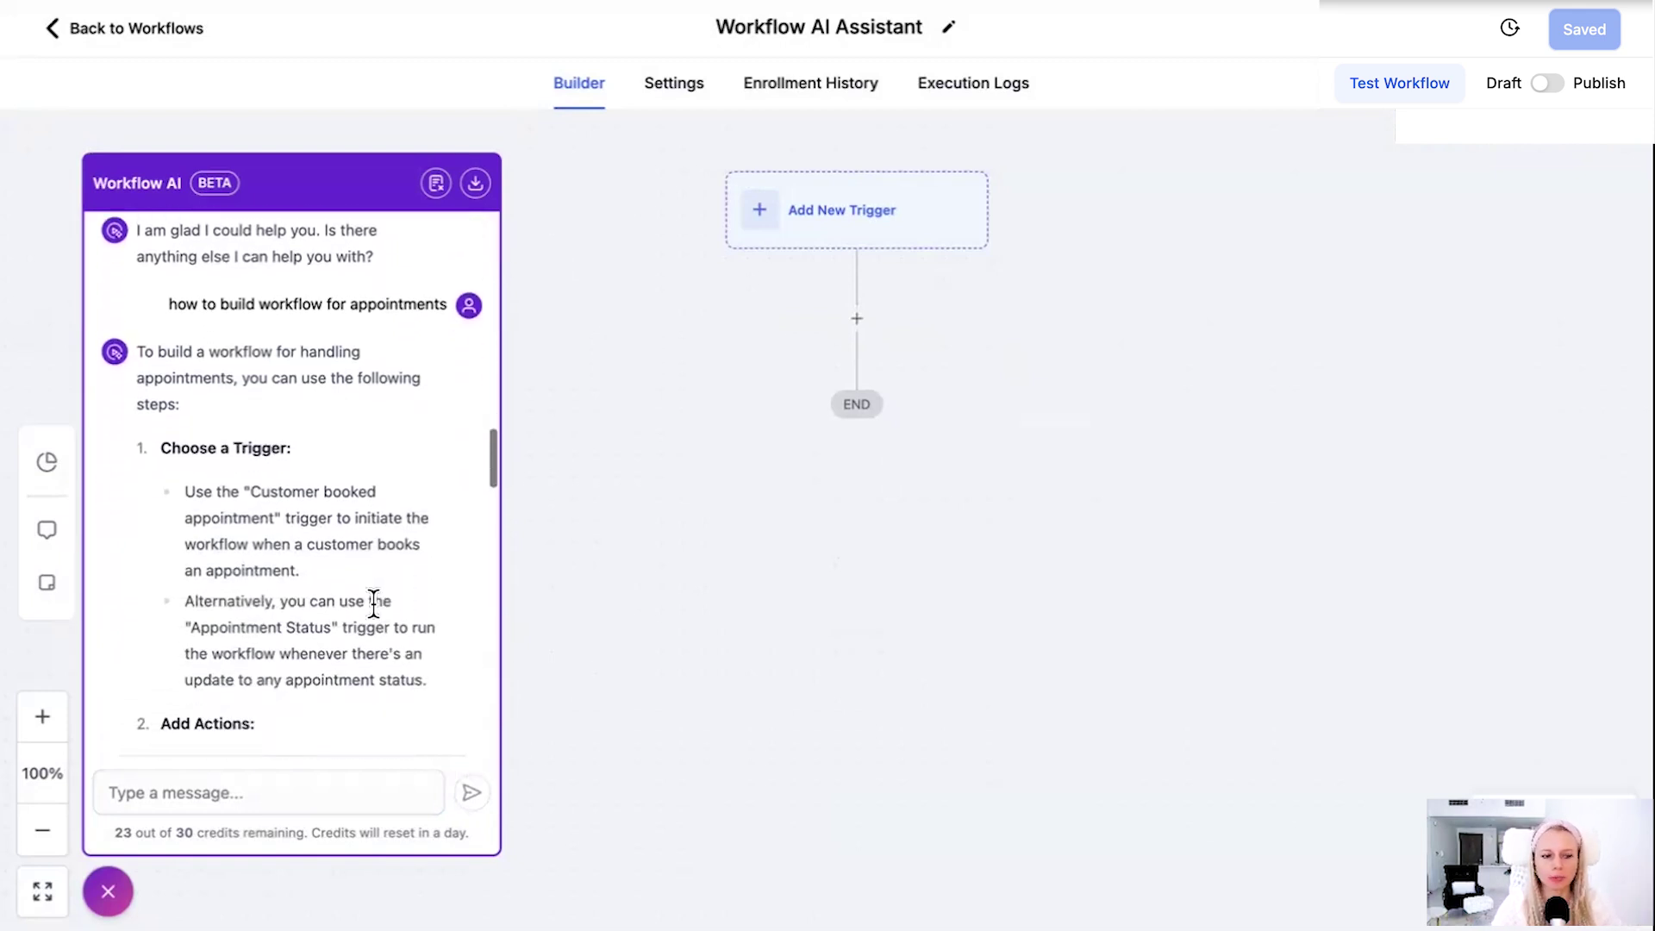
scroll(356, 595, down, 1)
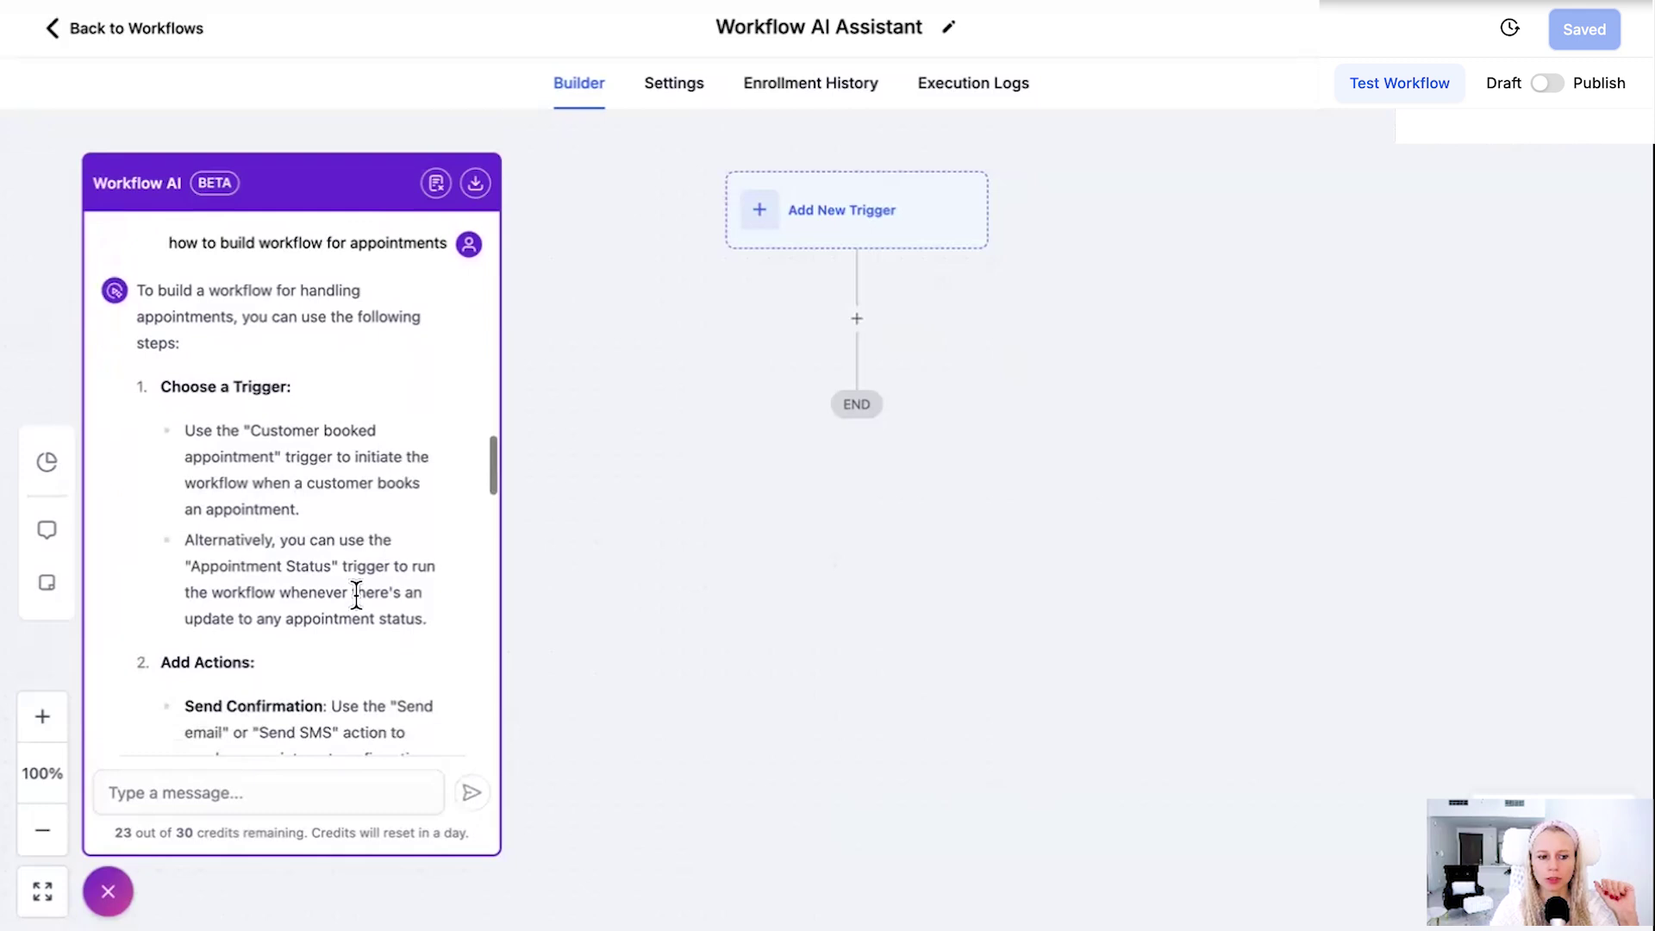
scroll(352, 593, down, 1)
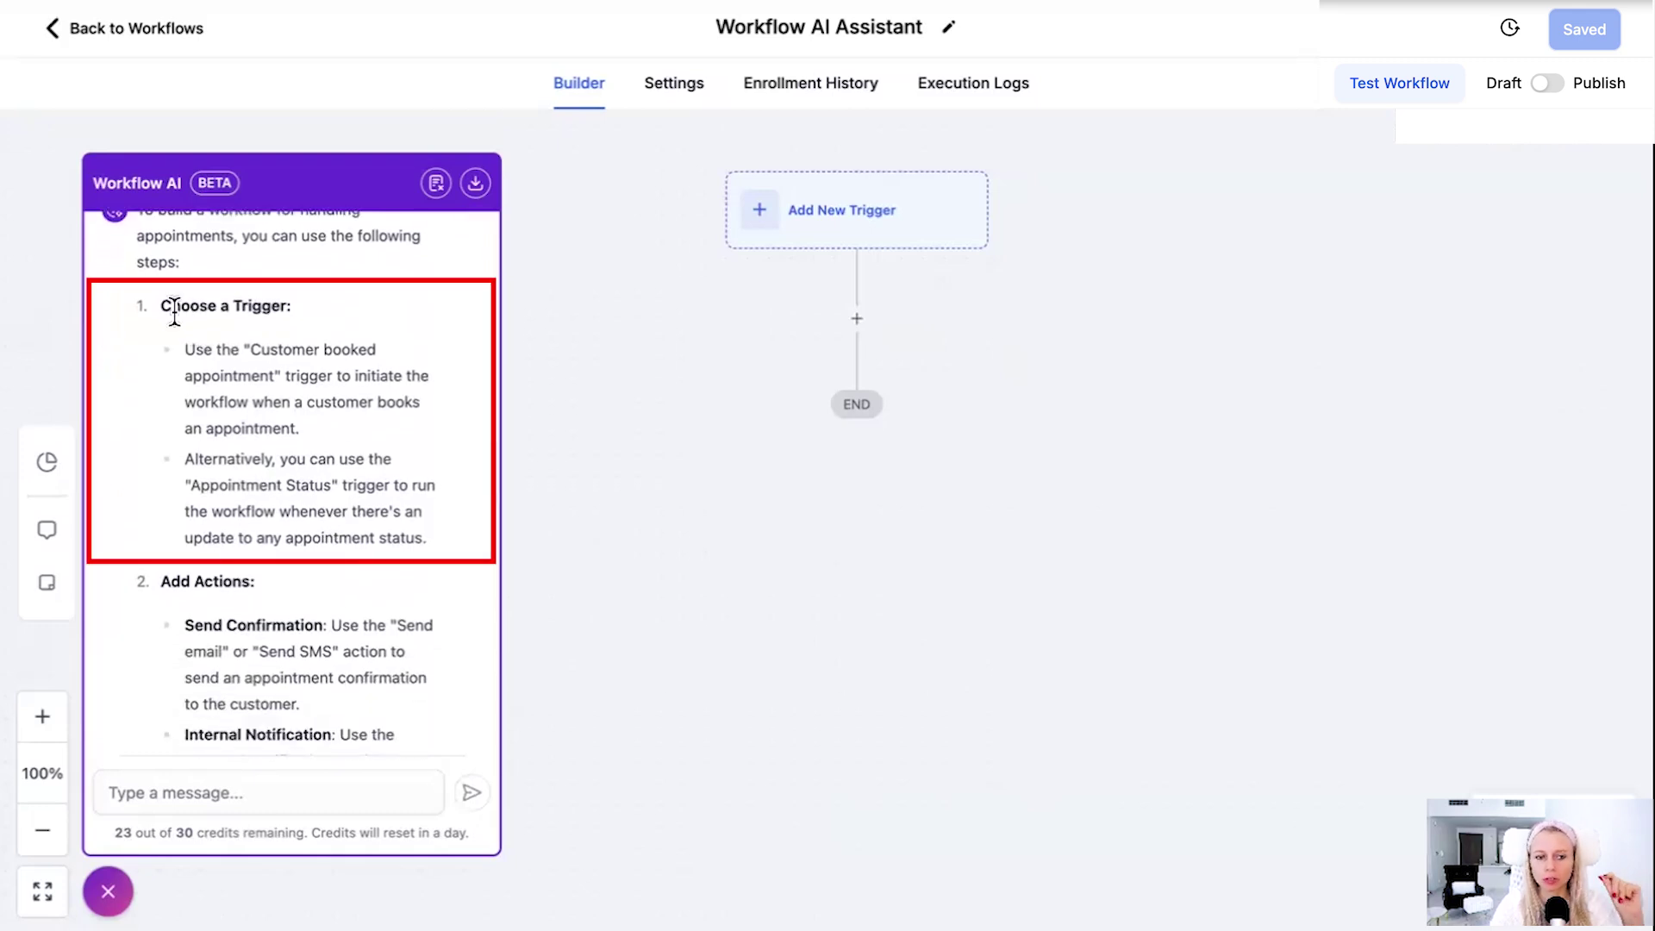
drag(159, 307, 256, 312)
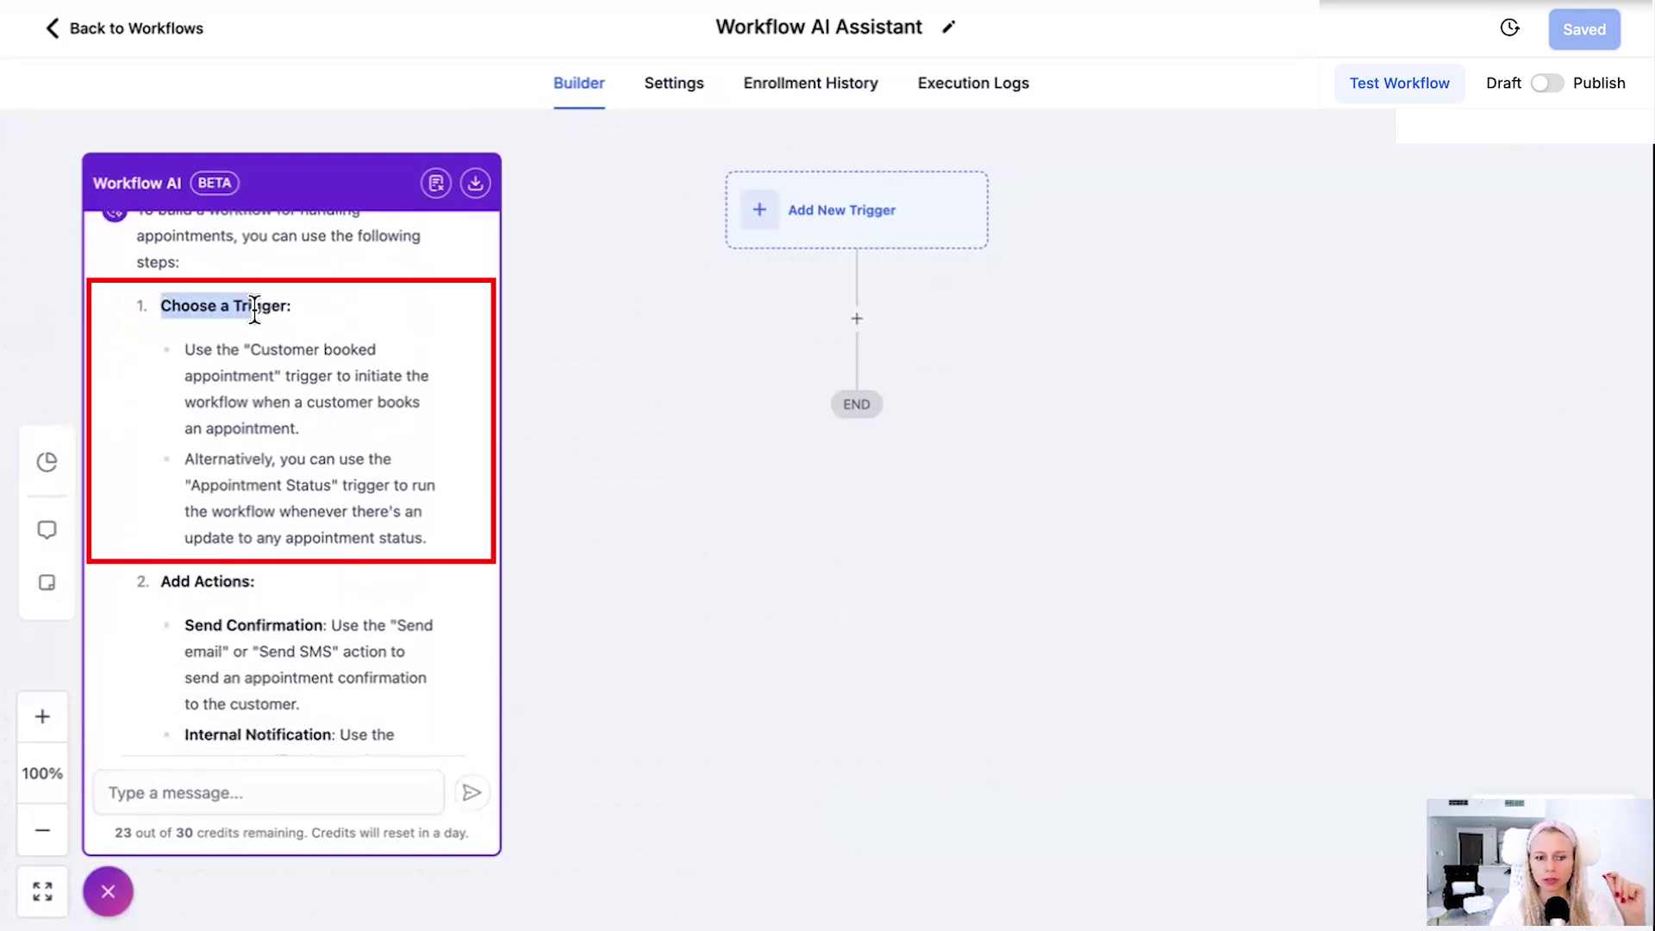
click(819, 220)
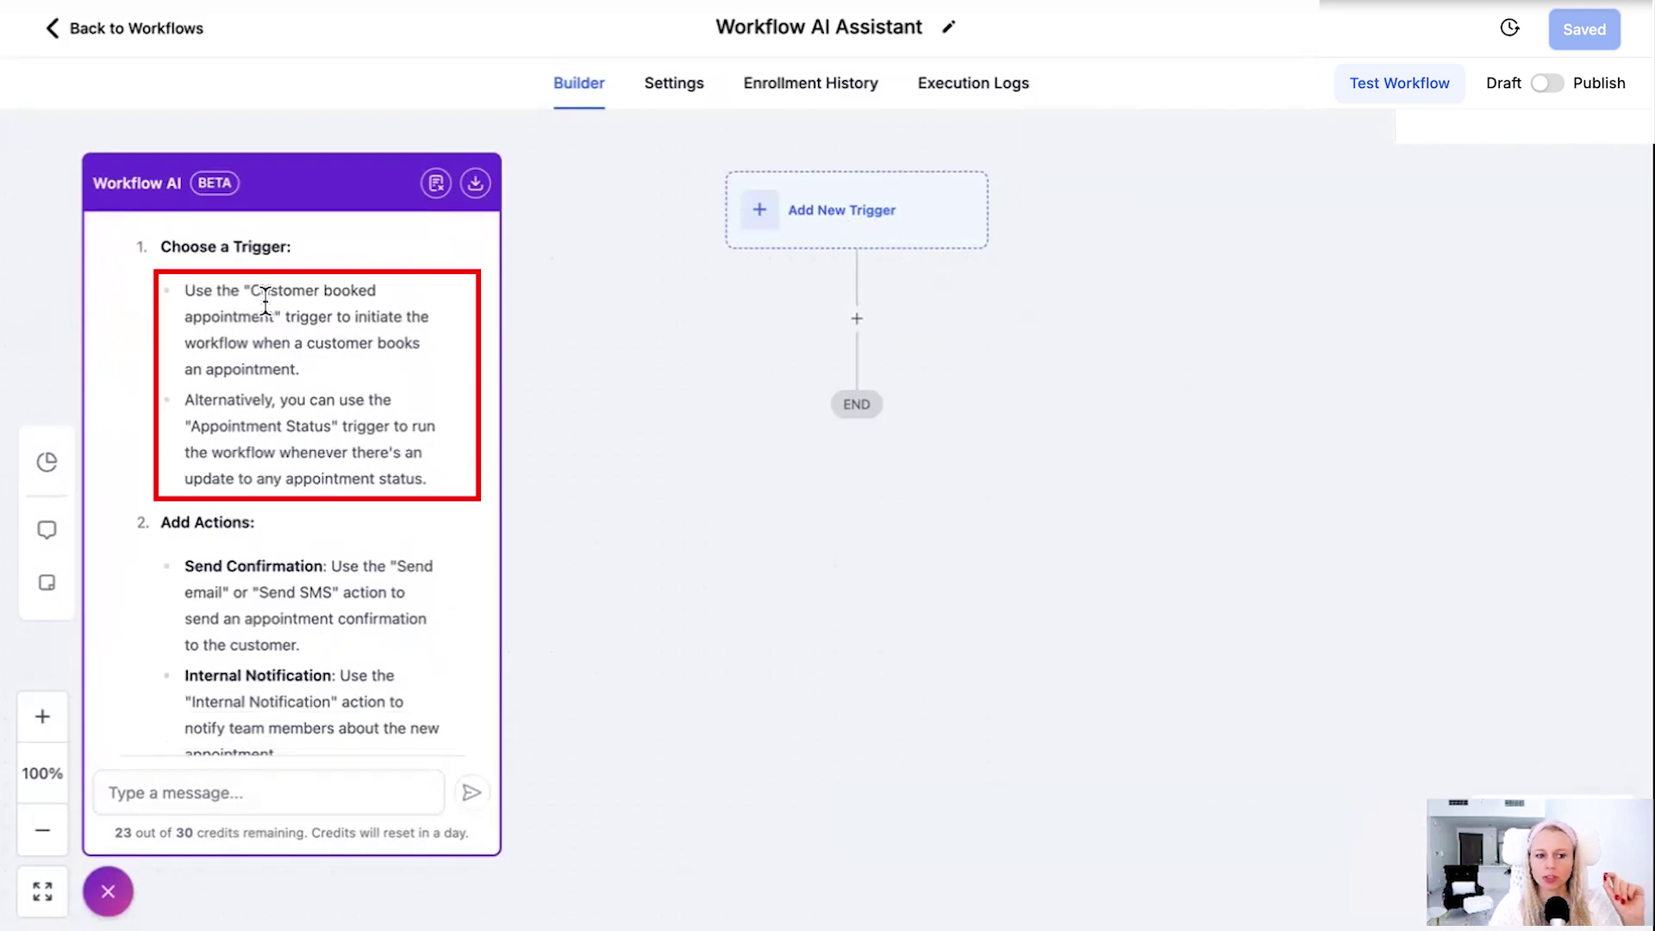
drag(250, 291, 277, 312)
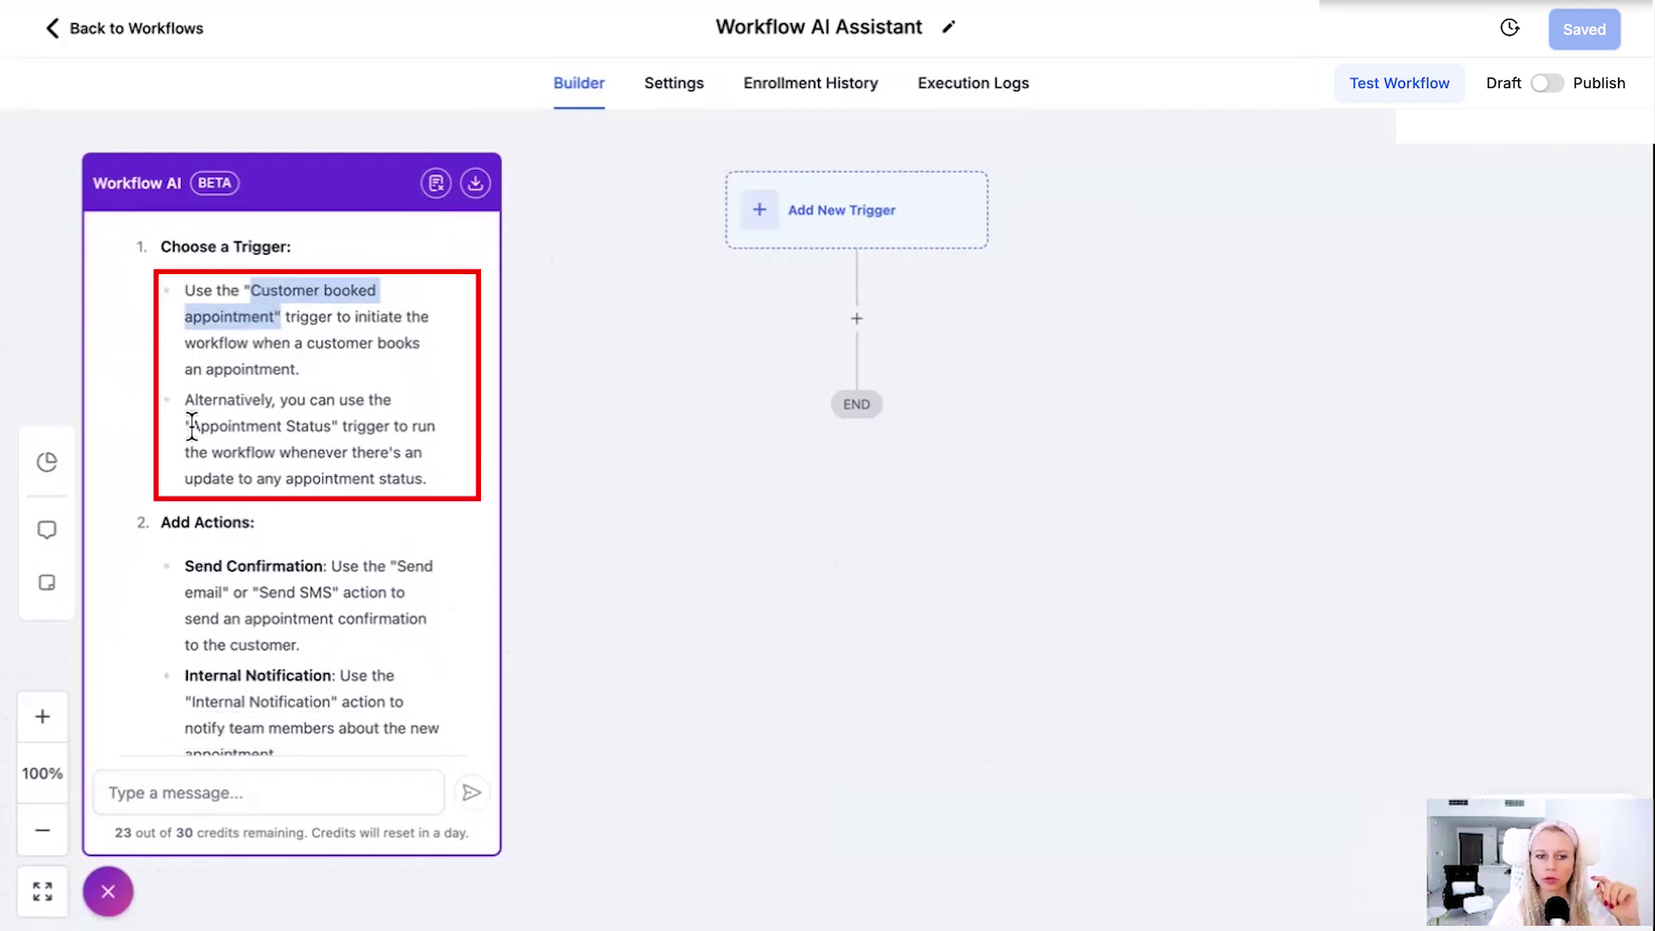
double_click(235, 426)
scroll(361, 470, down, 1)
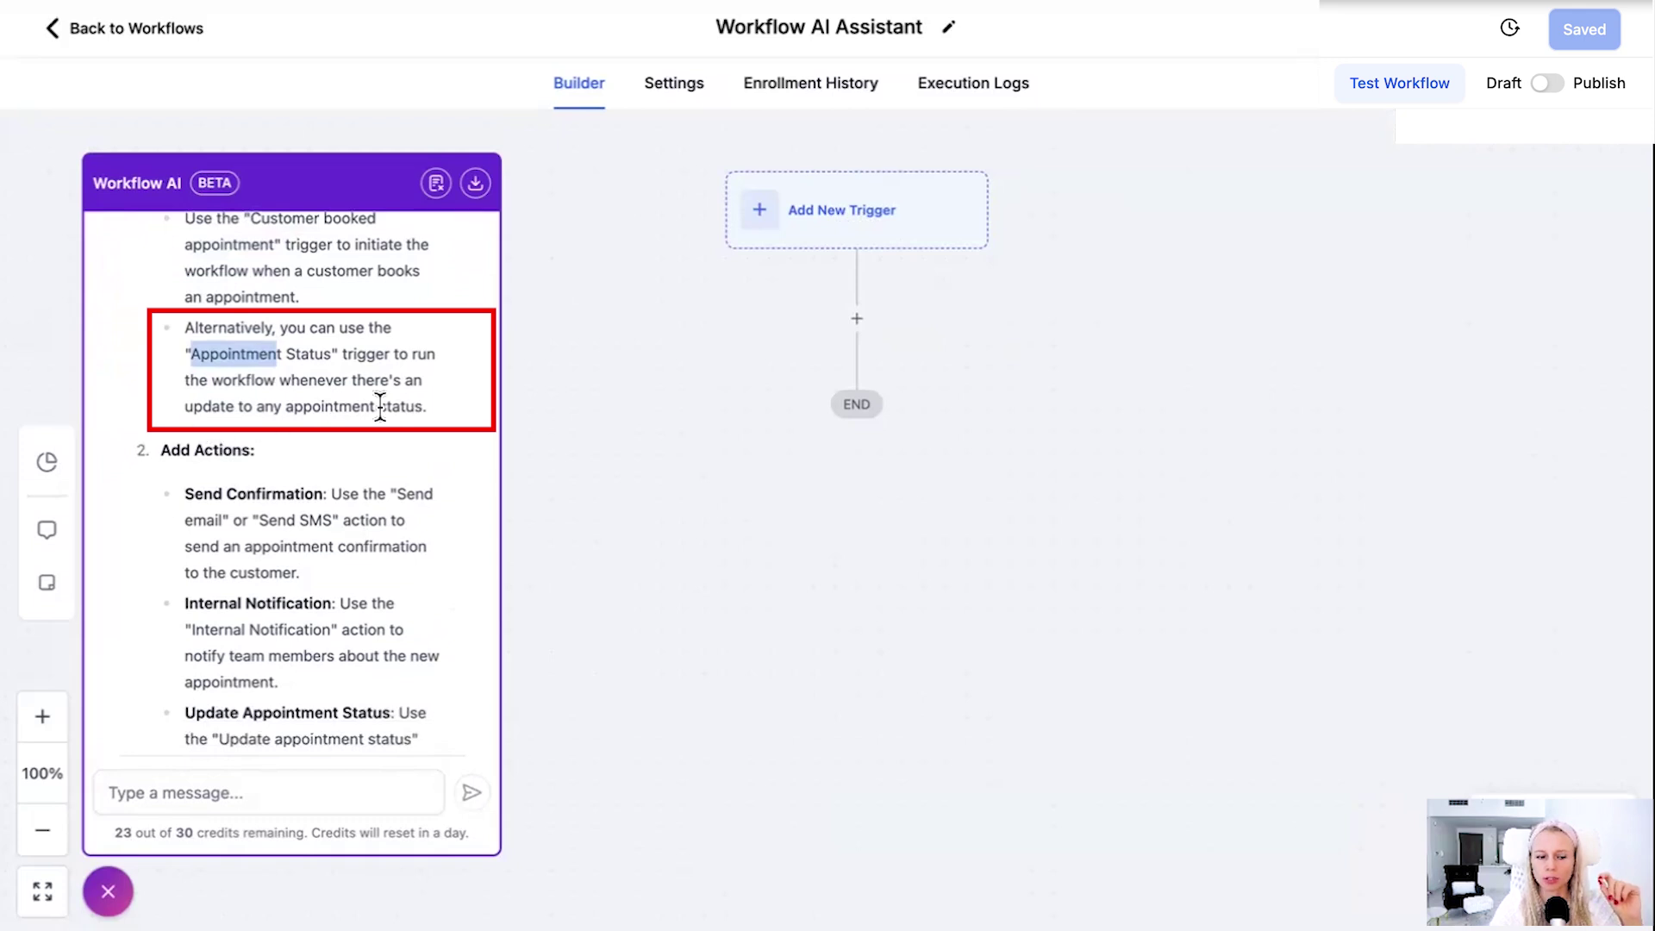
scroll(379, 405, up, 1)
drag(421, 470, 344, 384)
click(198, 319)
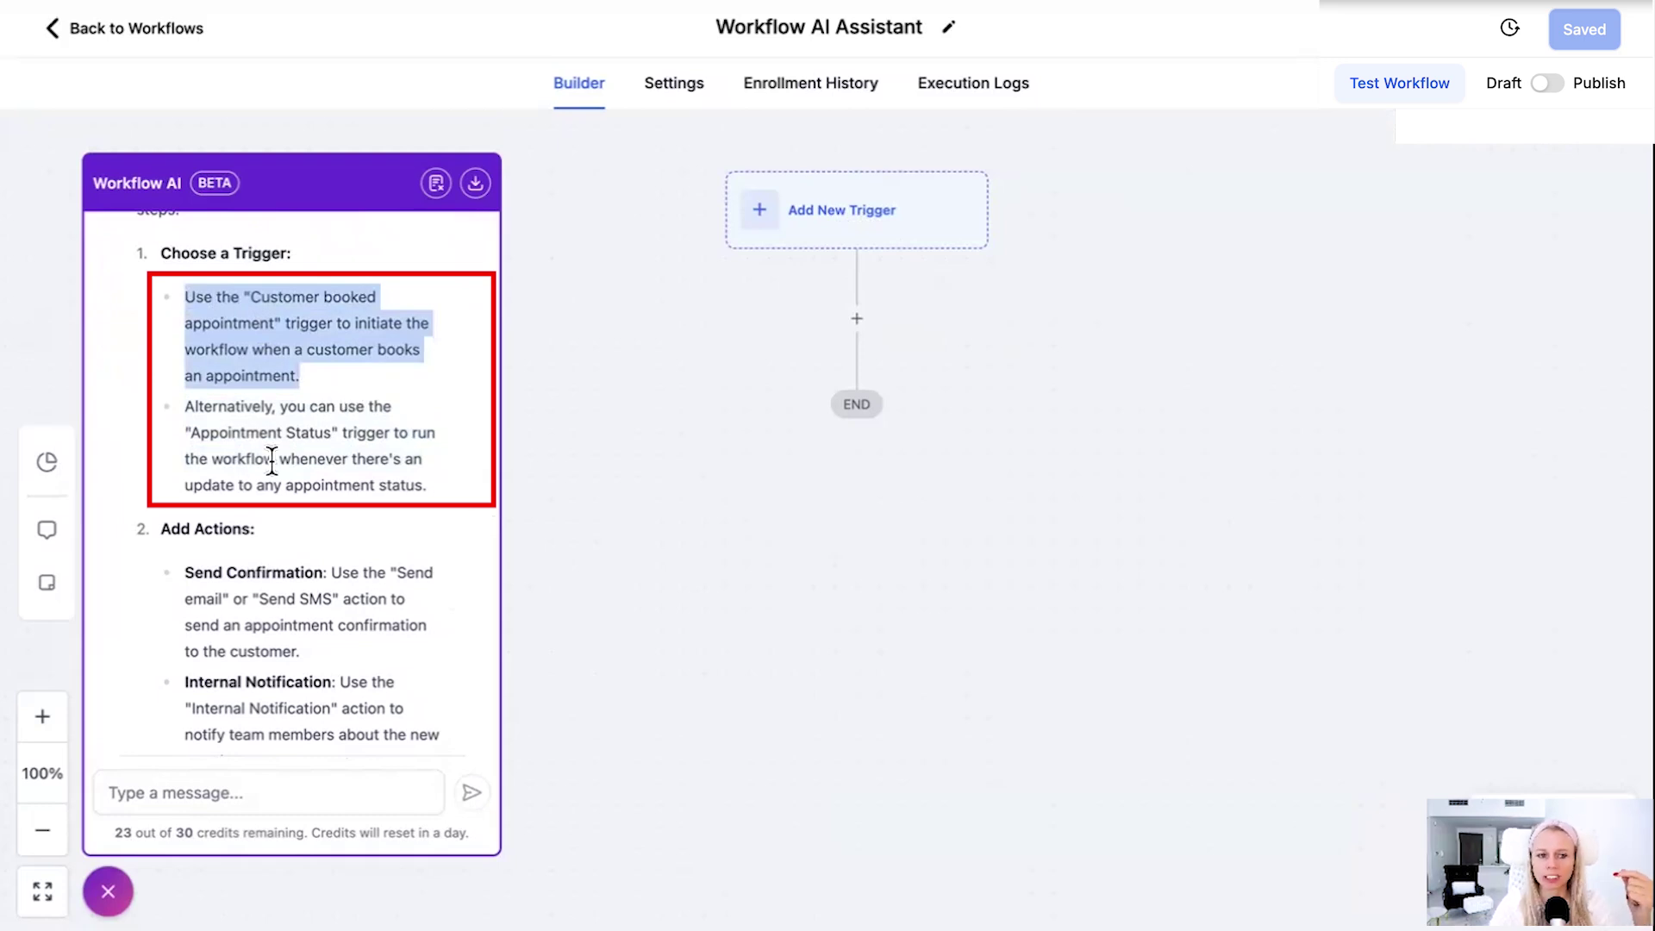
scroll(306, 485, down, 3)
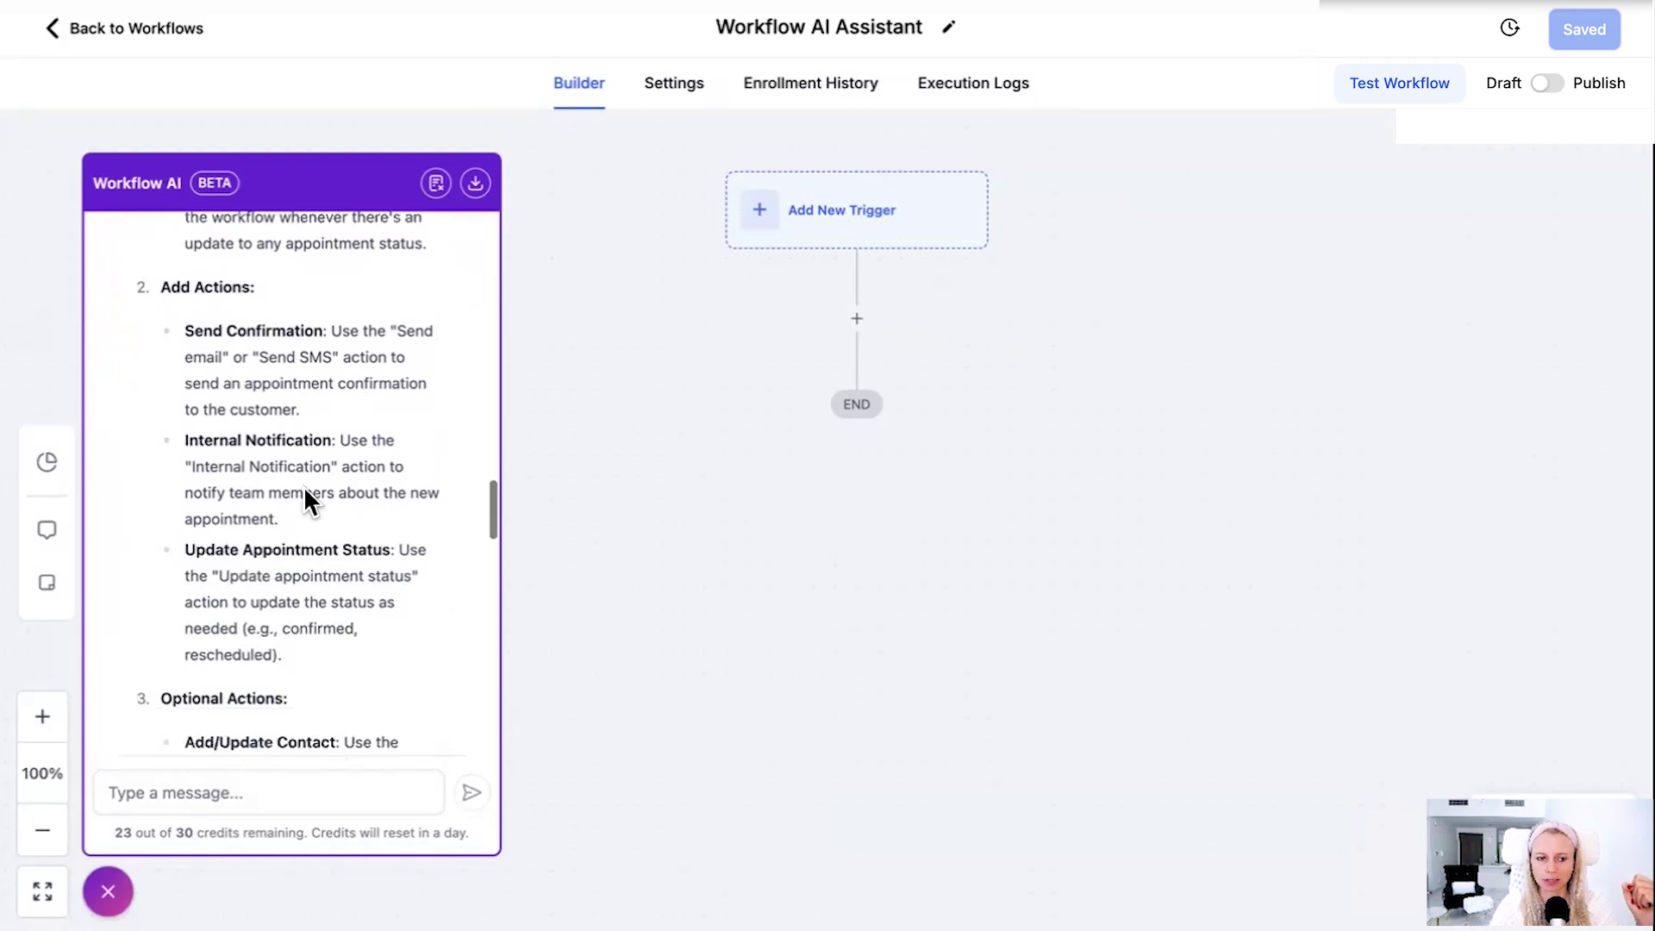
drag(175, 268, 259, 267)
drag(186, 310, 300, 304)
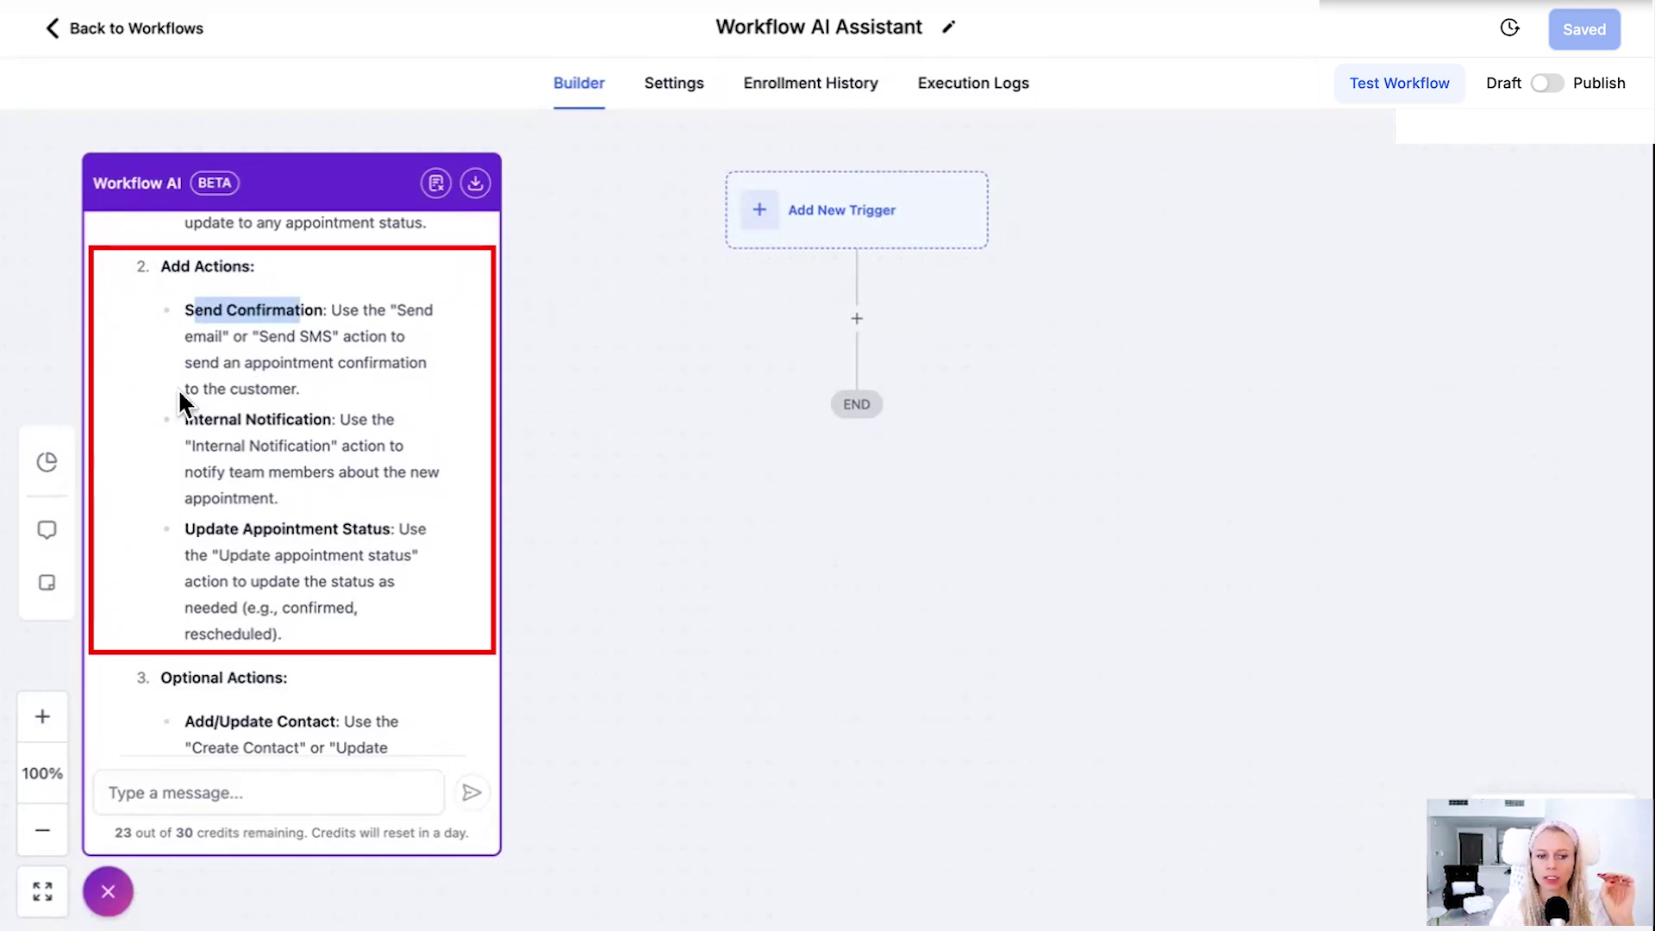
drag(191, 446, 336, 446)
scroll(312, 500, down, 1)
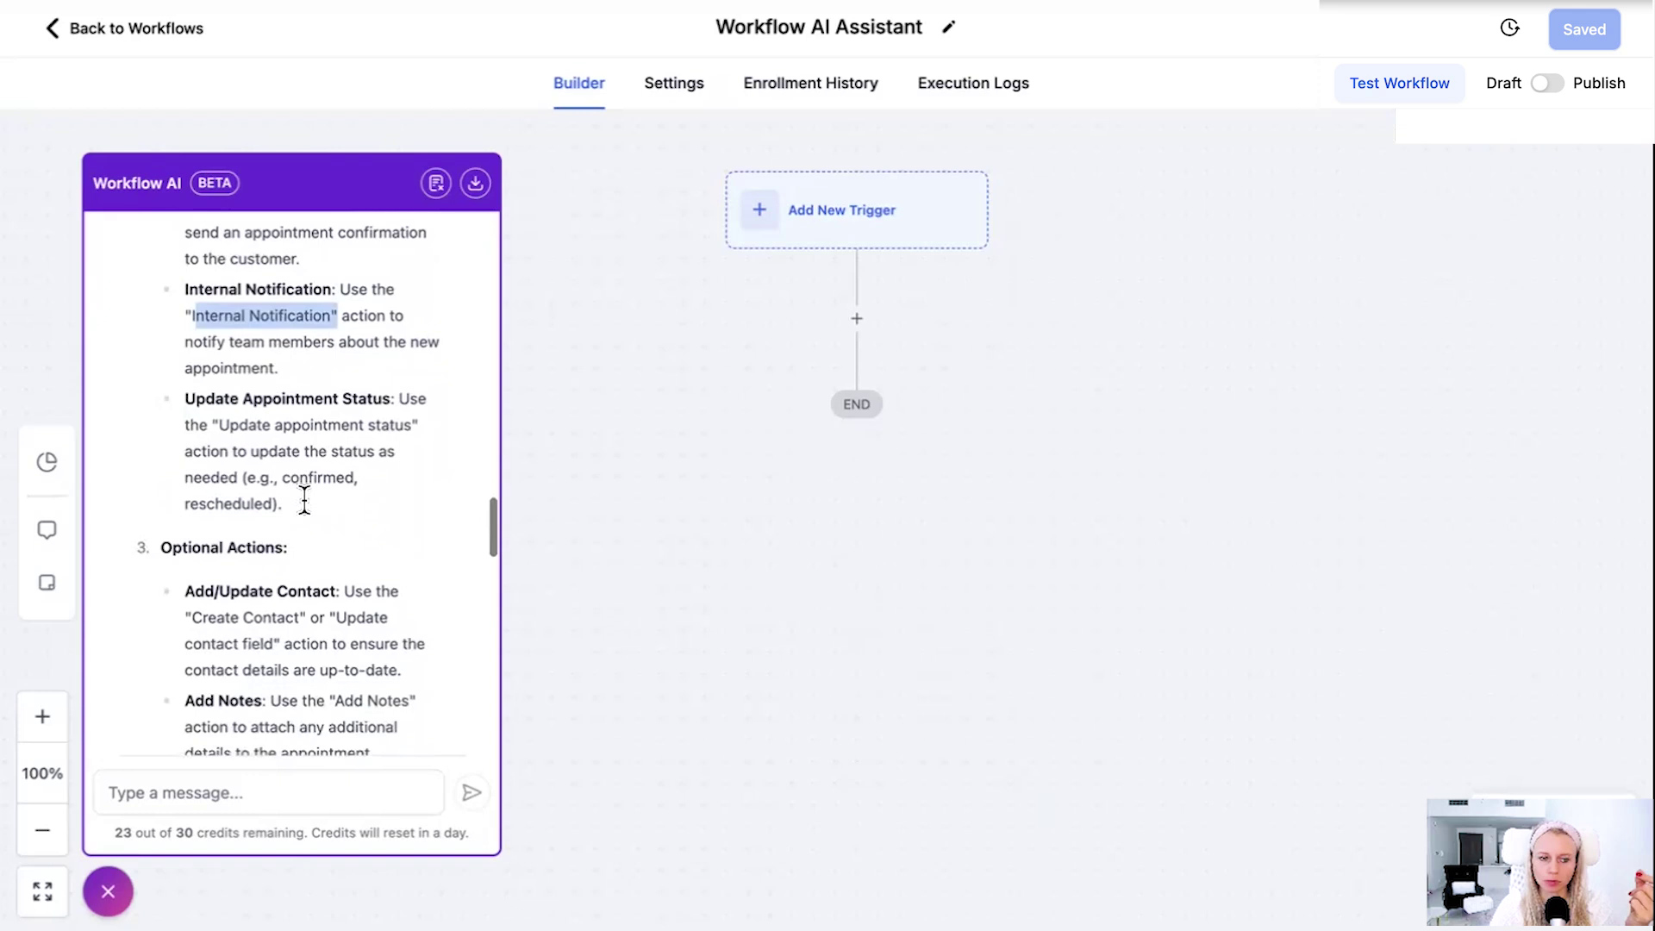
drag(185, 398, 384, 398)
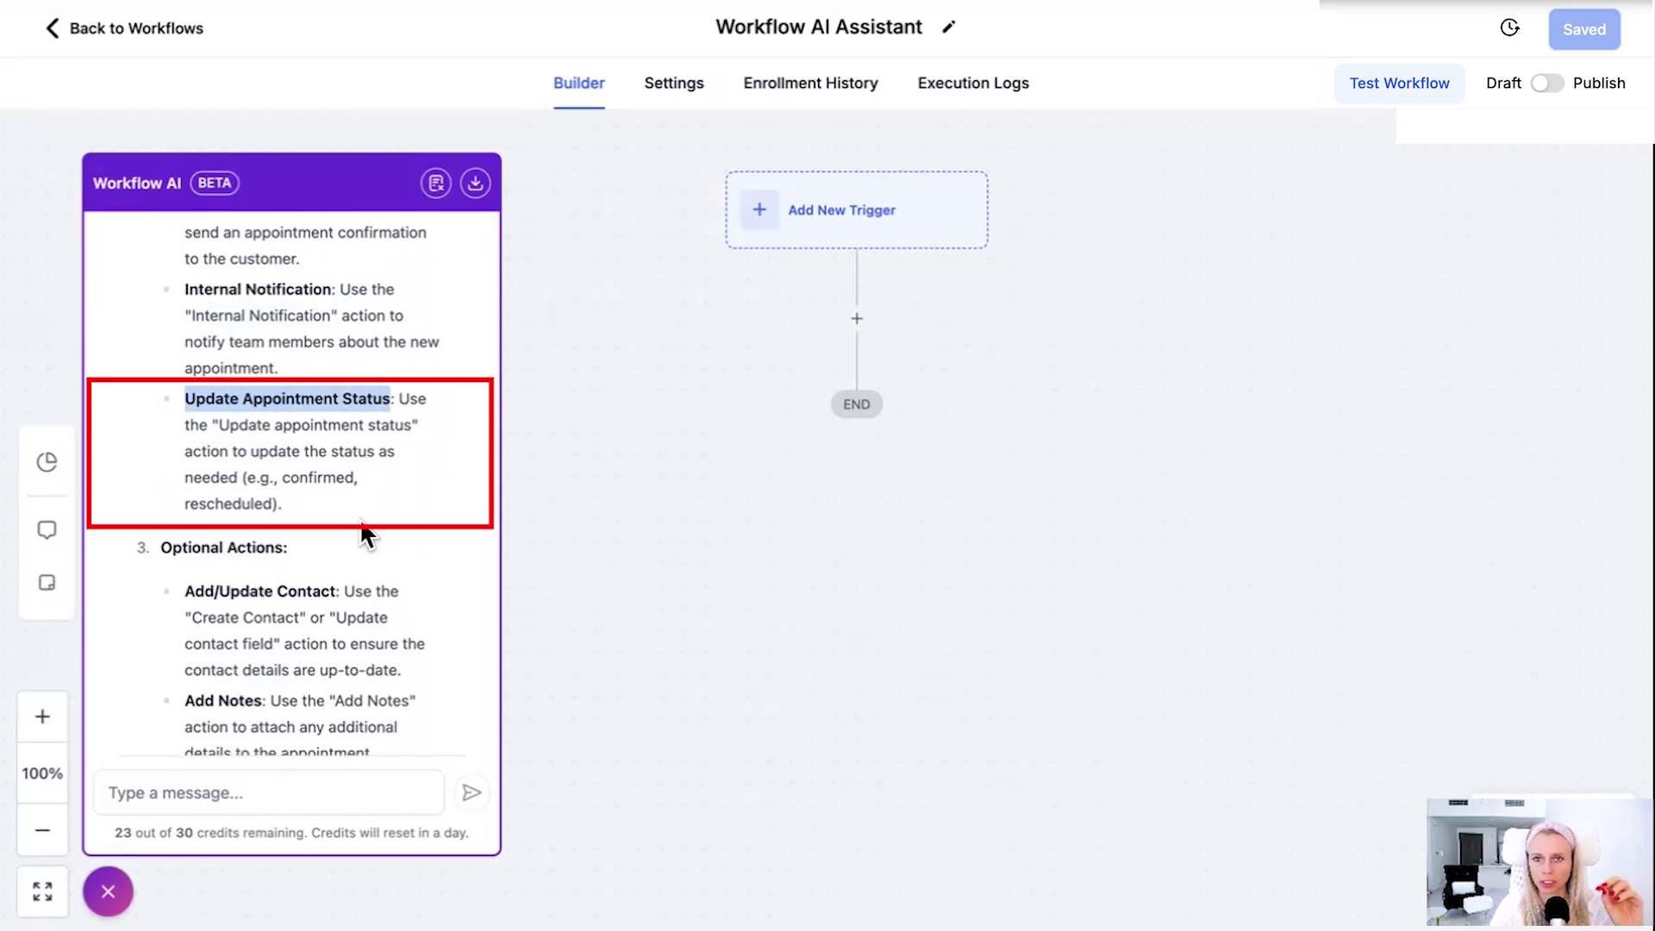
scroll(331, 643, down, 3)
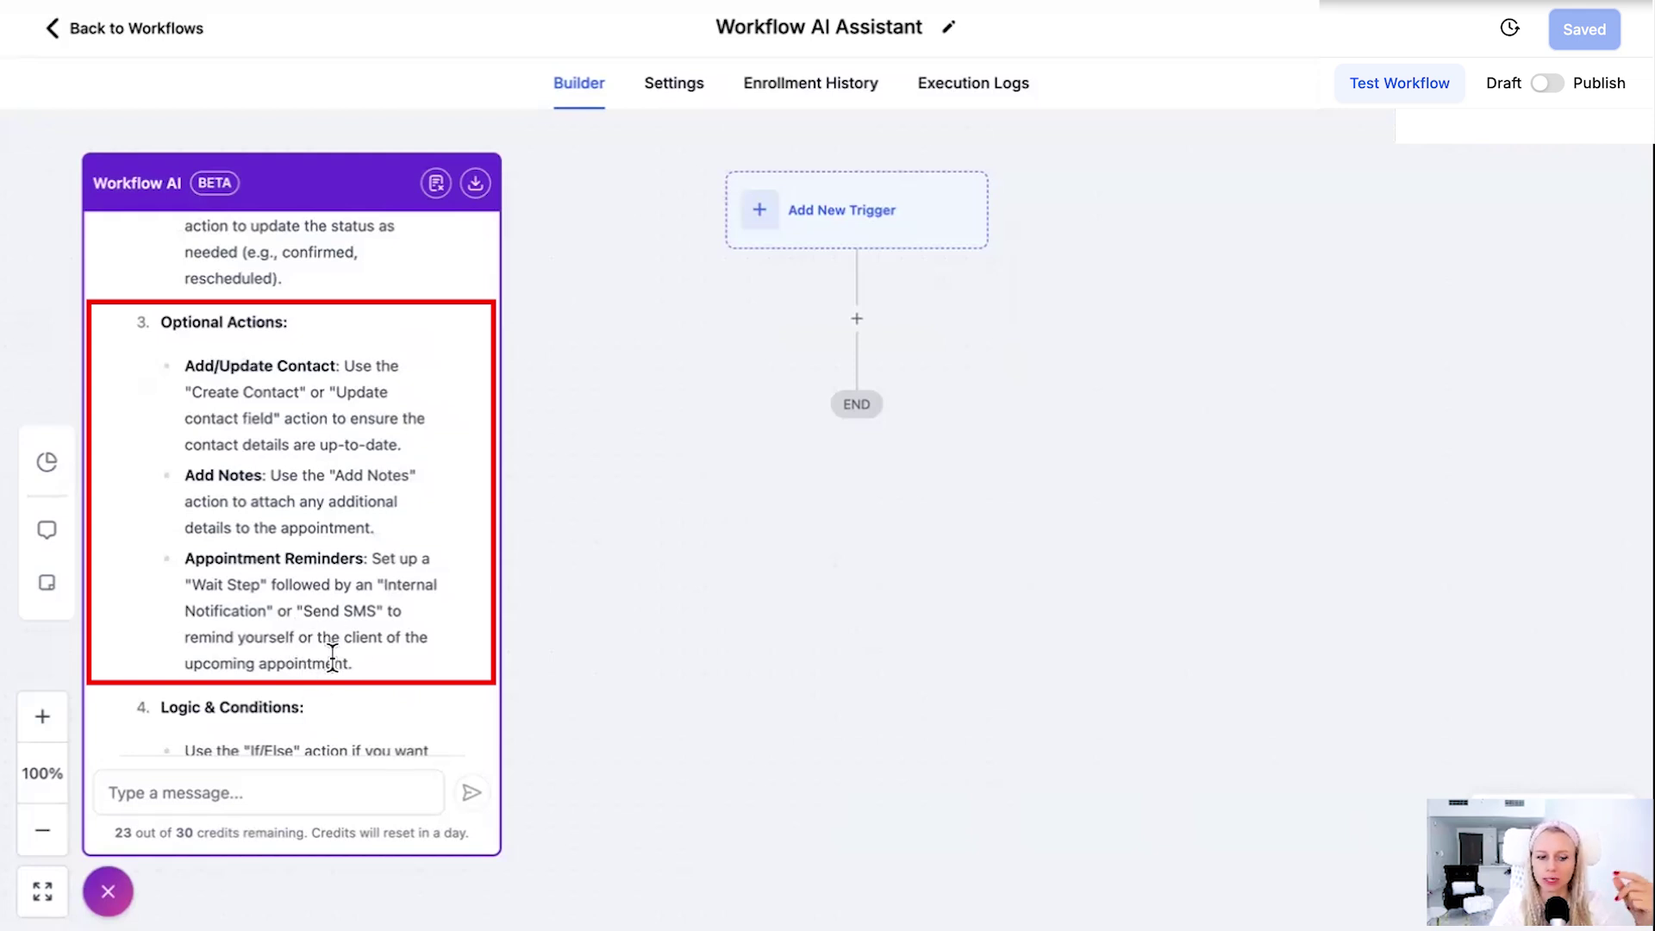
scroll(332, 656, down, 3)
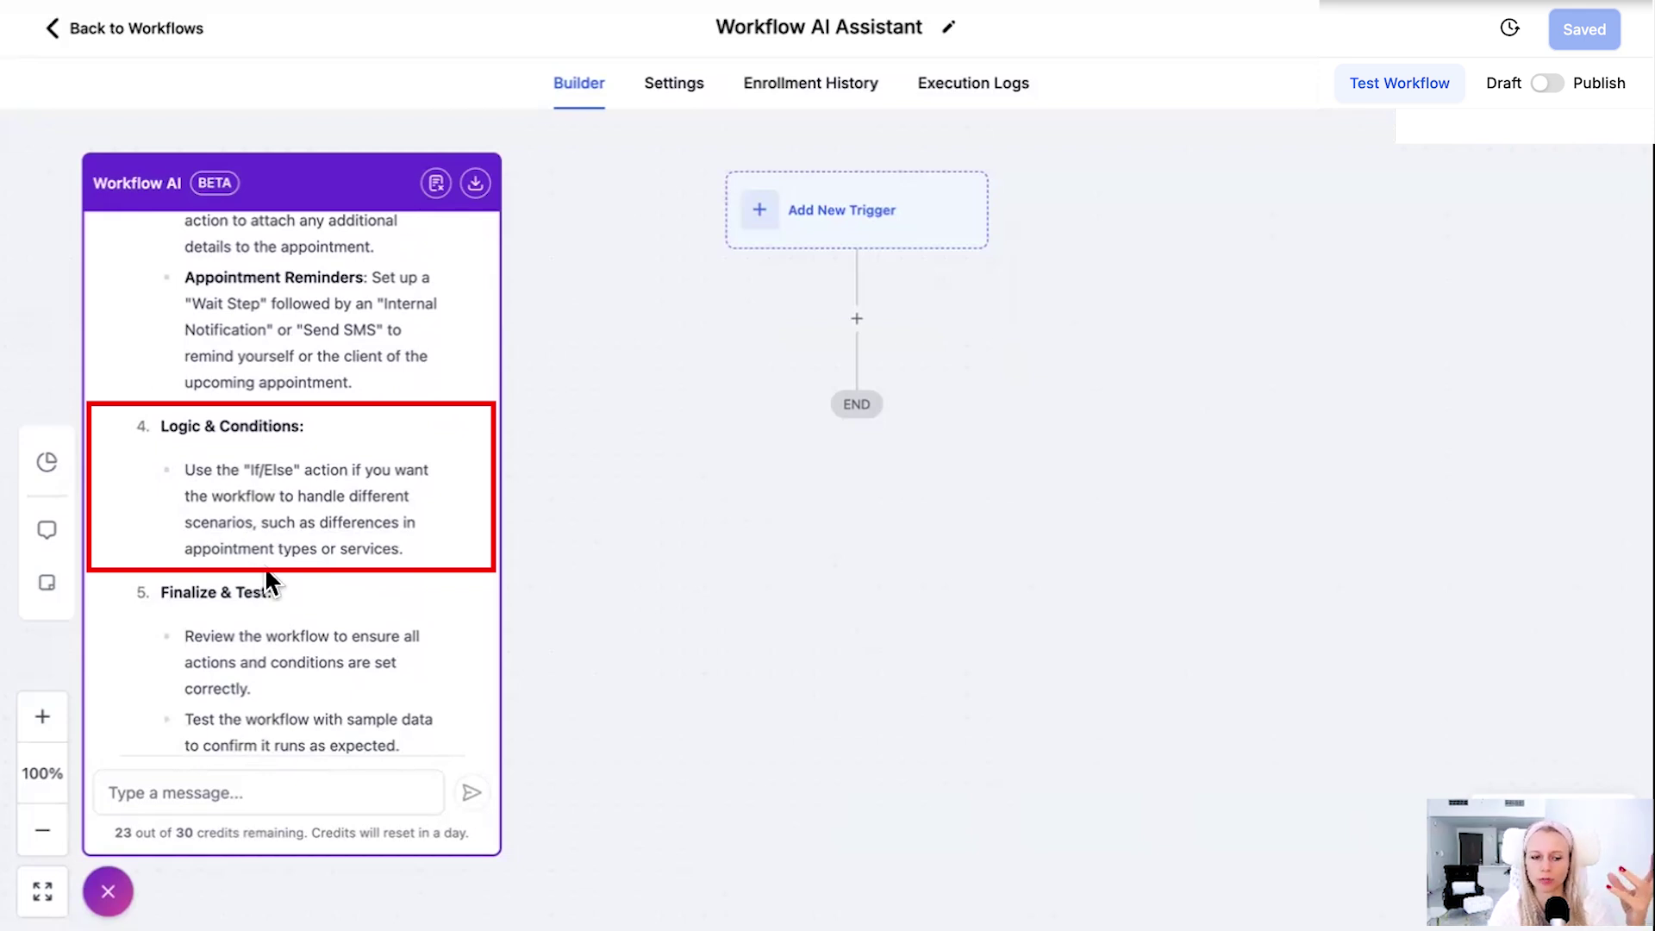
scroll(266, 572, down, 3)
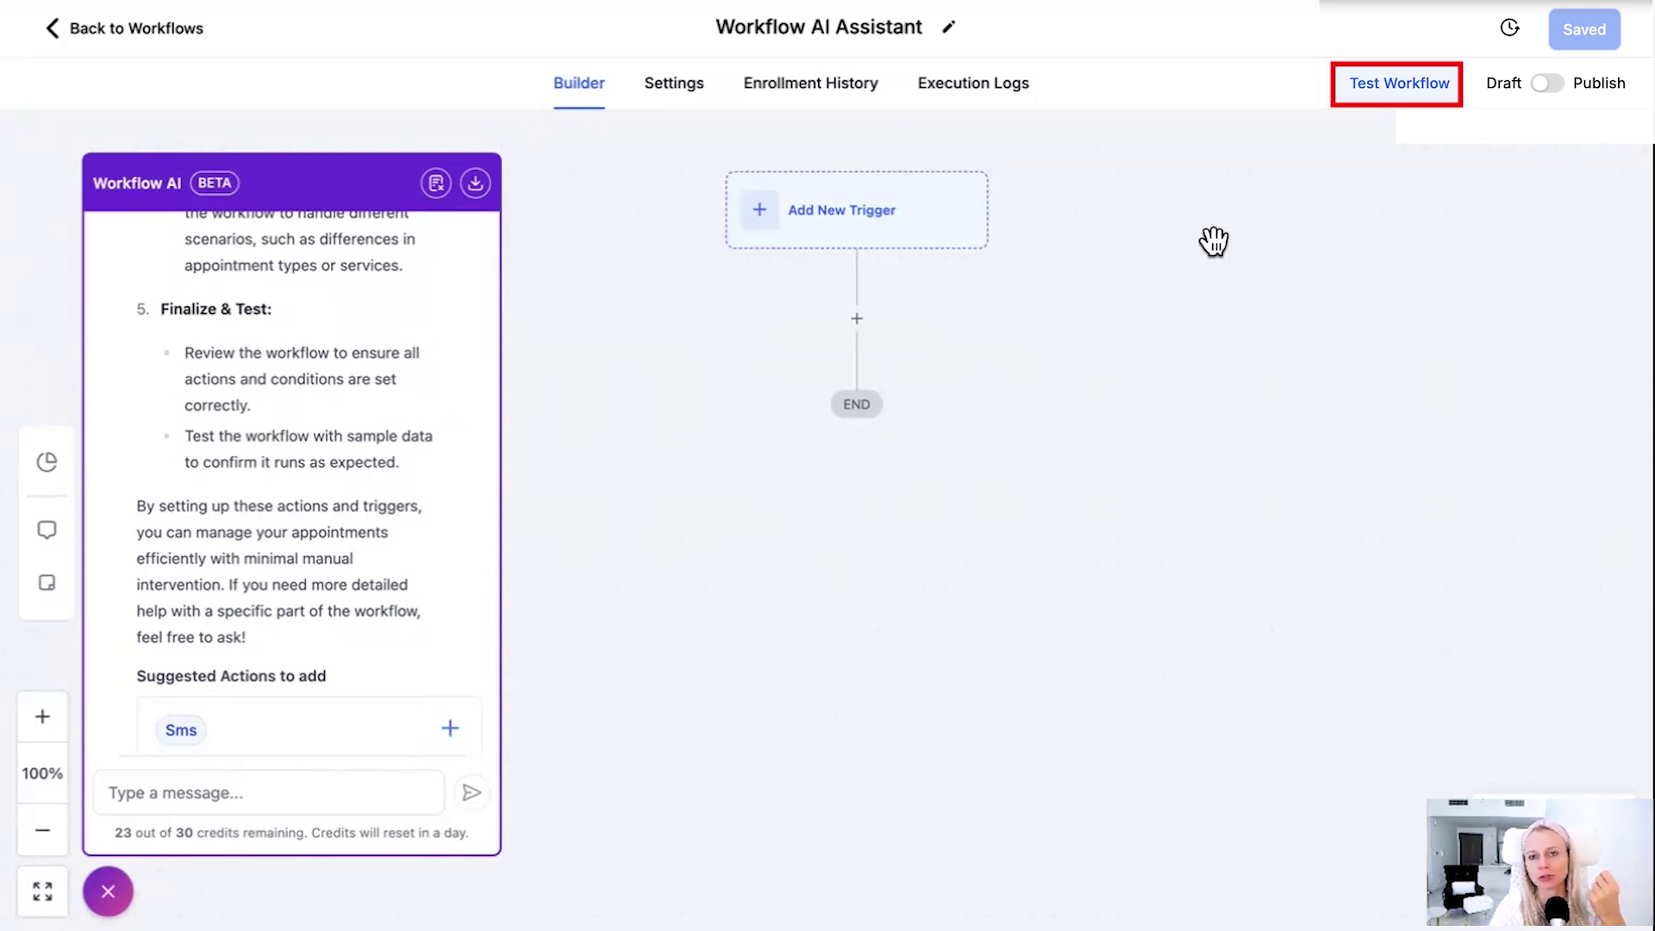
click(1399, 83)
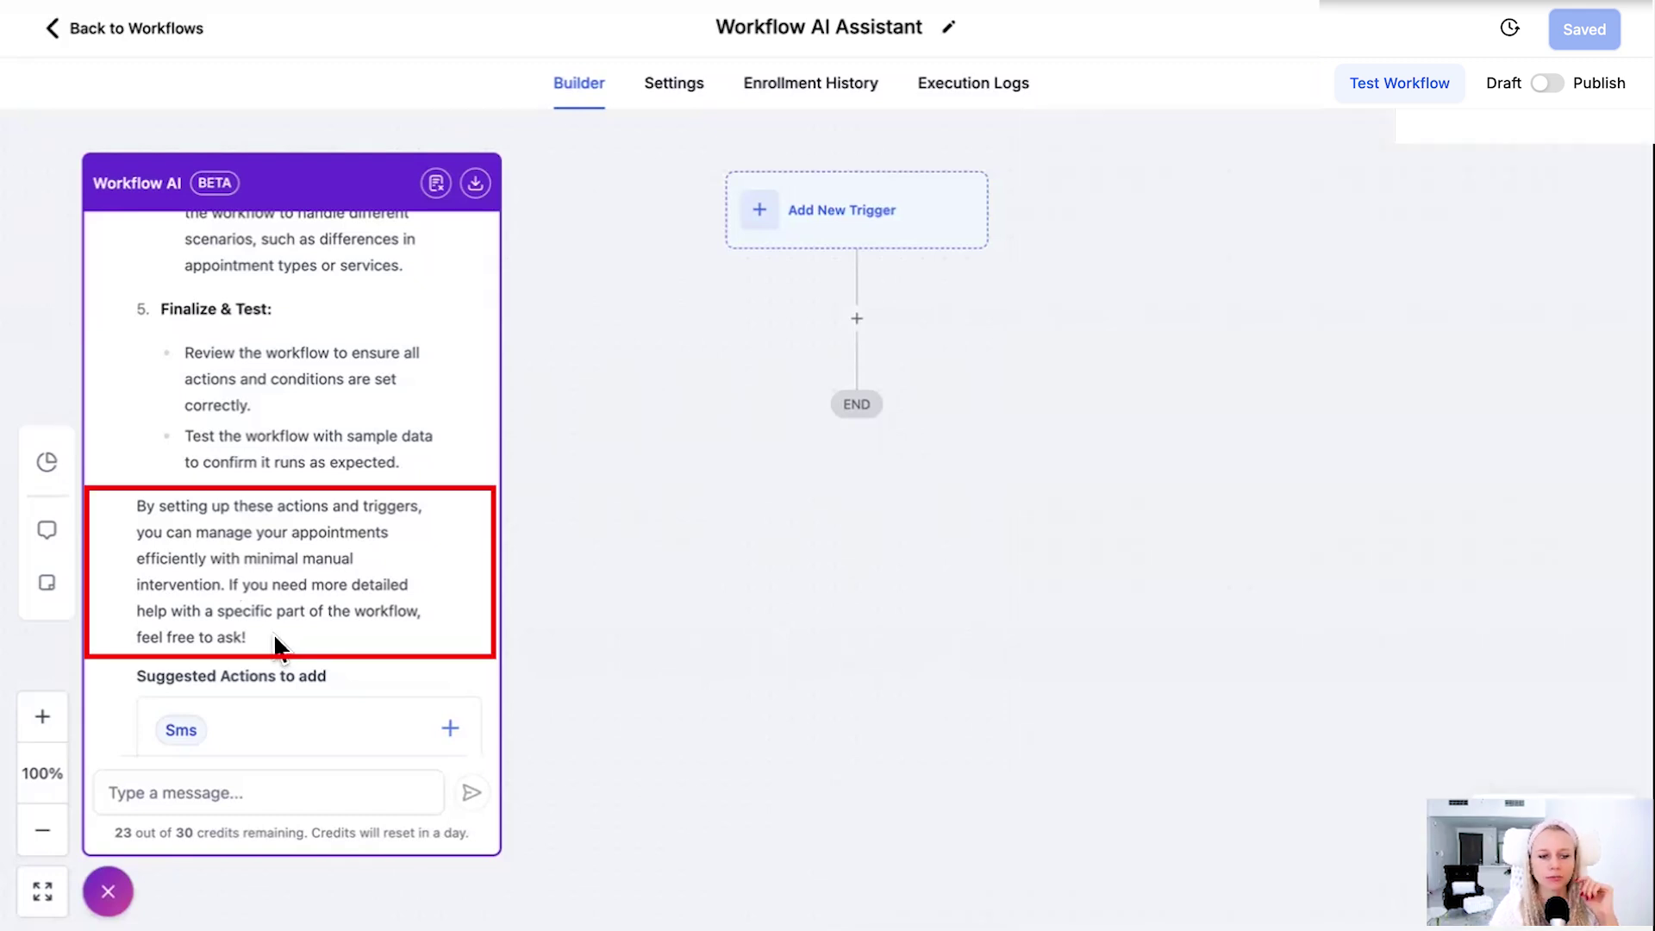
drag(273, 633, 122, 500)
click(395, 530)
scroll(347, 608, down, 2)
scroll(310, 710, down, 1)
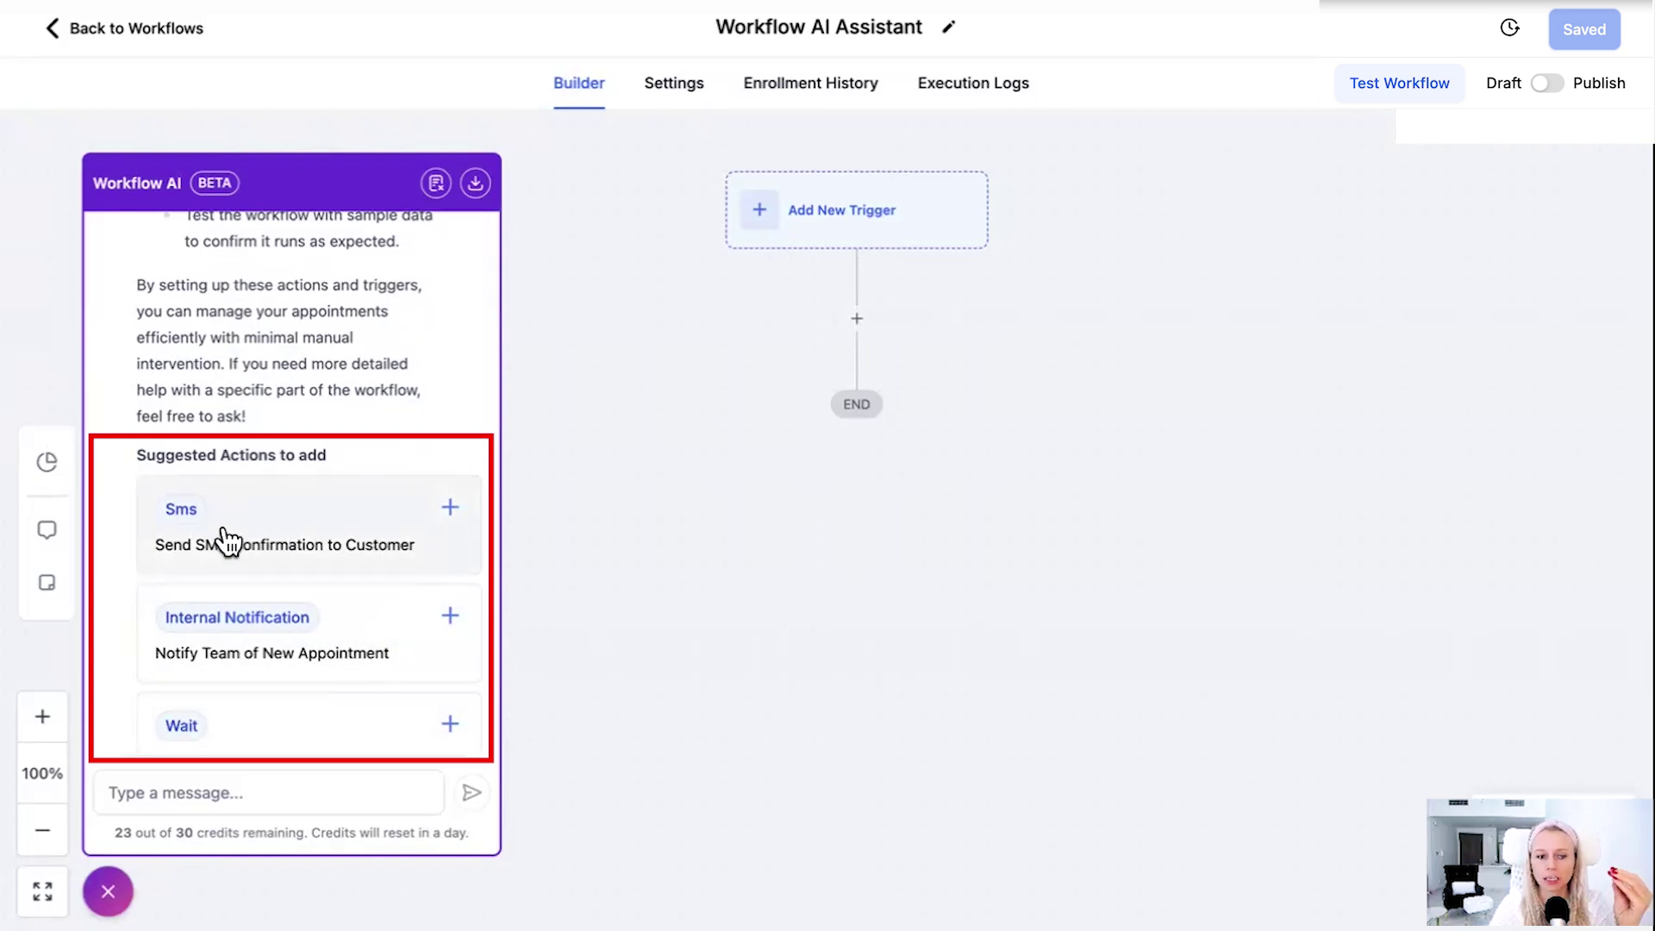
scroll(226, 542, down, 1)
scroll(283, 562, down, 5)
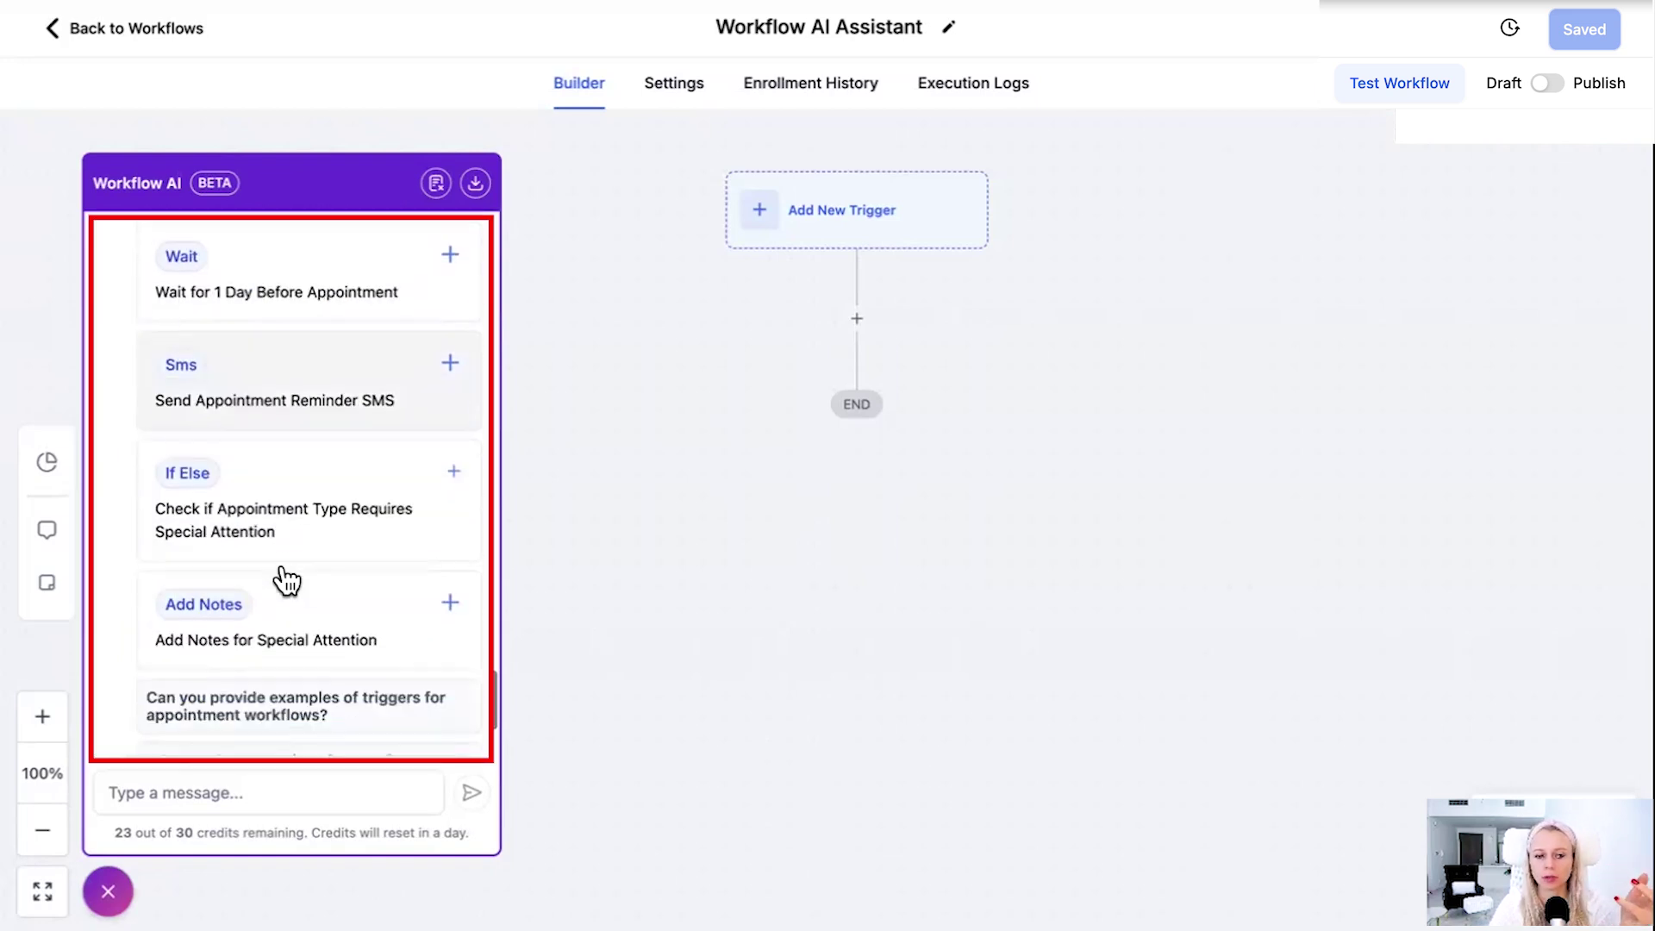
scroll(285, 573, down, 2)
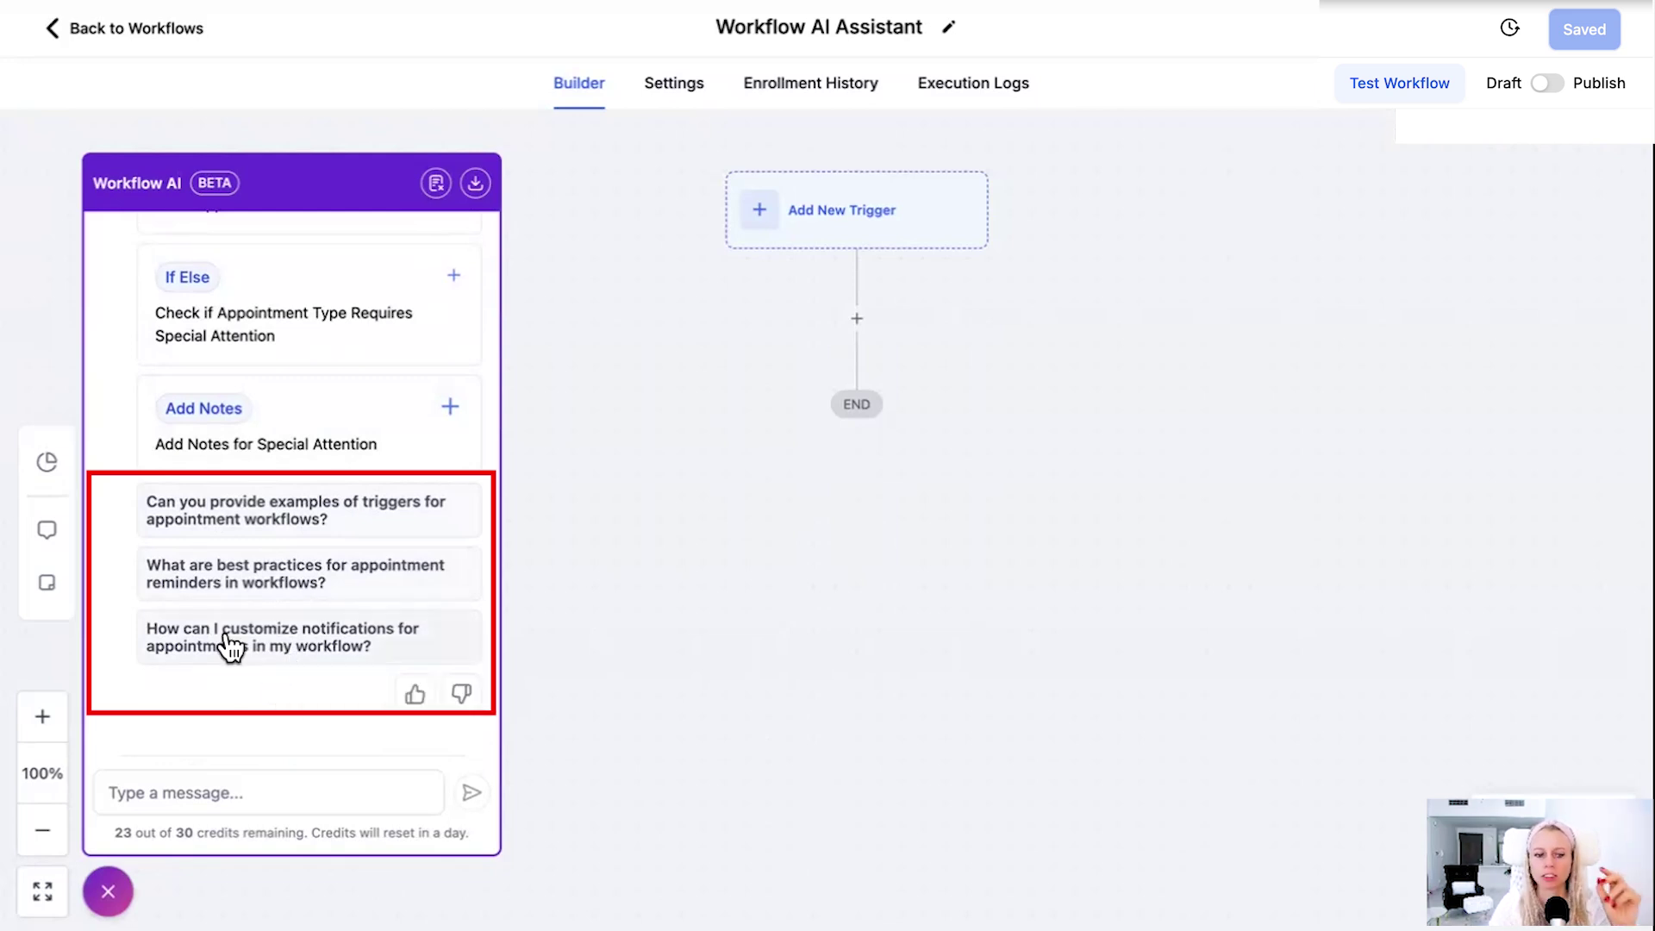
Ask about appointment reminder best practices, review the SMS, Email and Wait suggestions, and rate the answer.
click(345, 590)
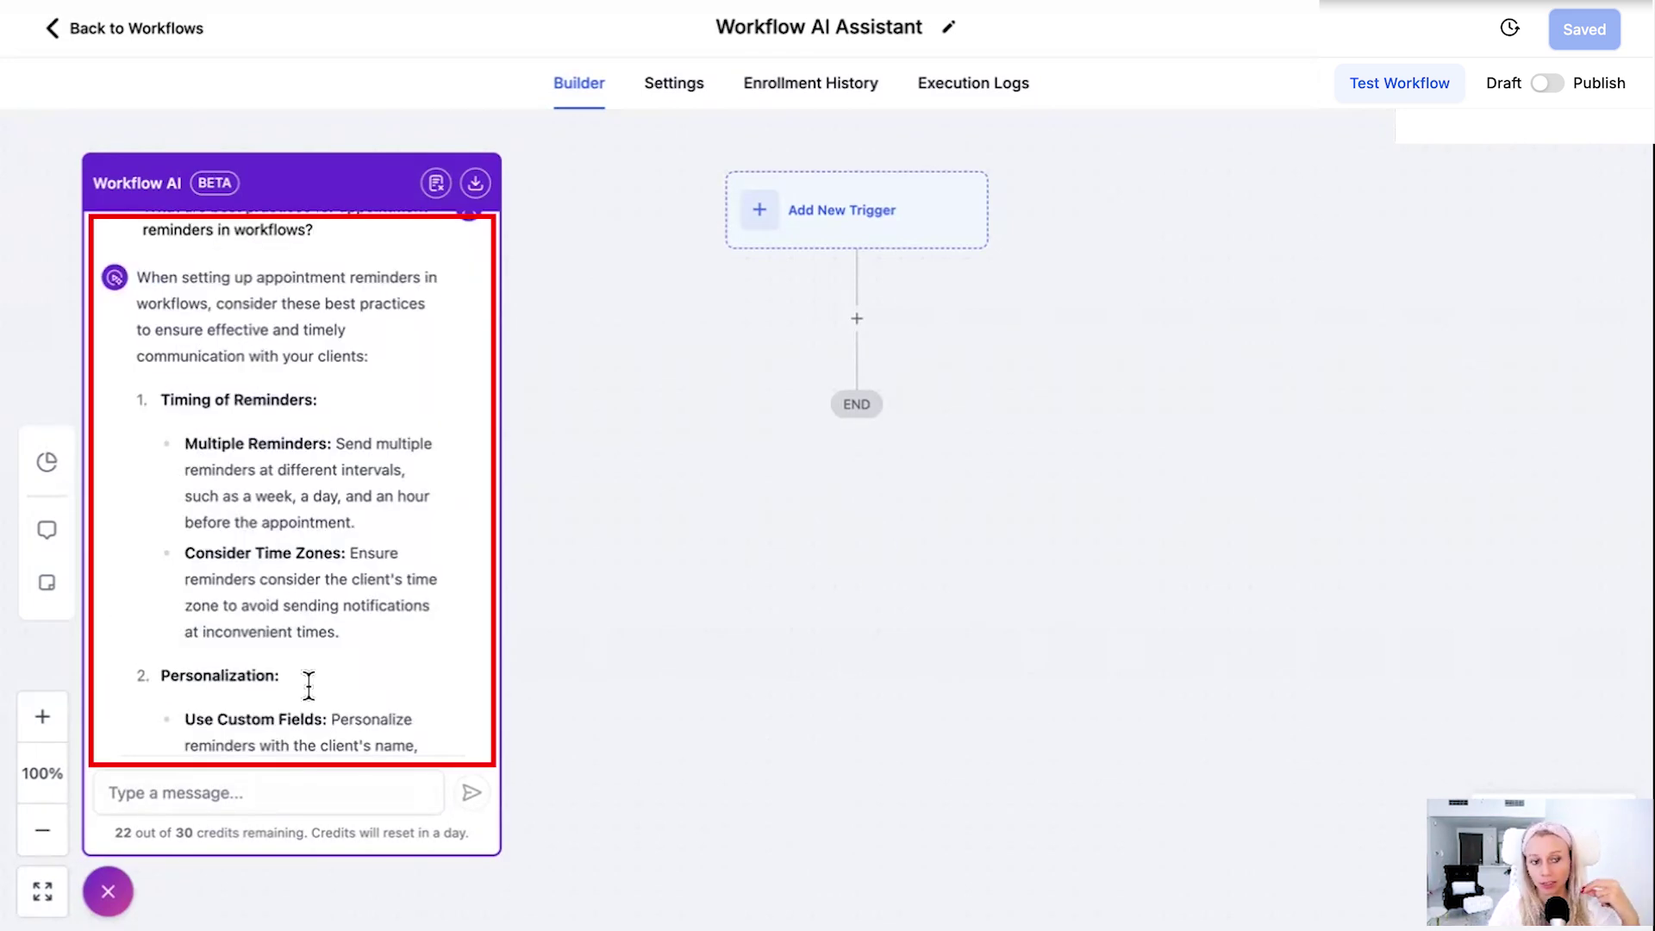
scroll(302, 684, down, 5)
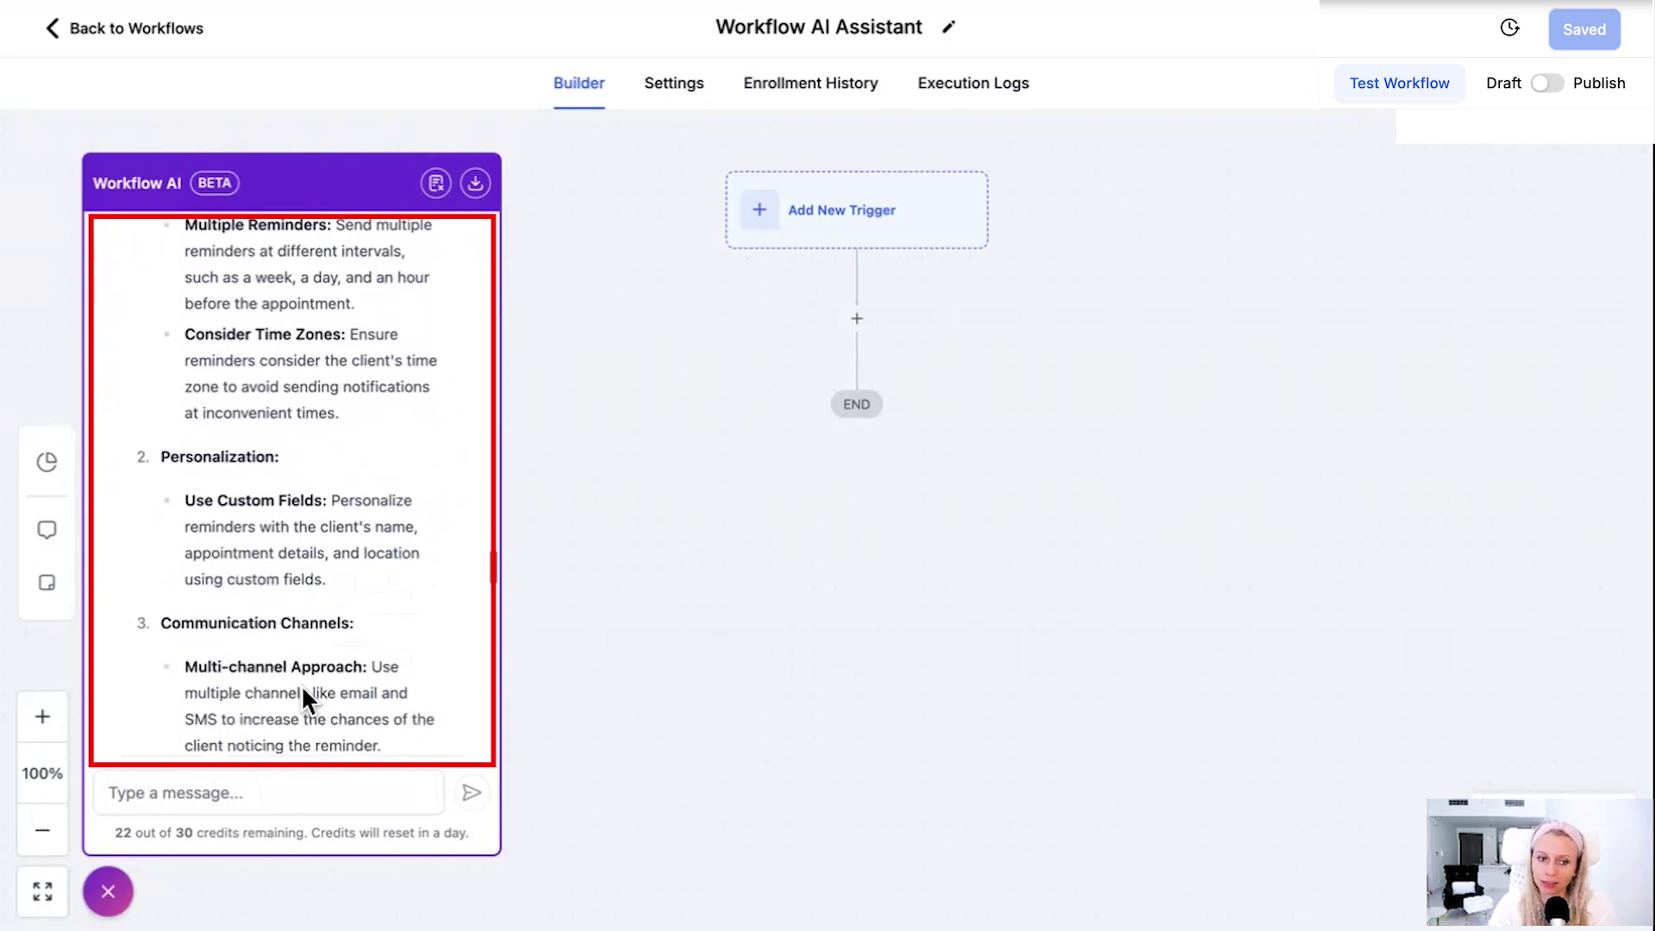
scroll(306, 682, down, 15)
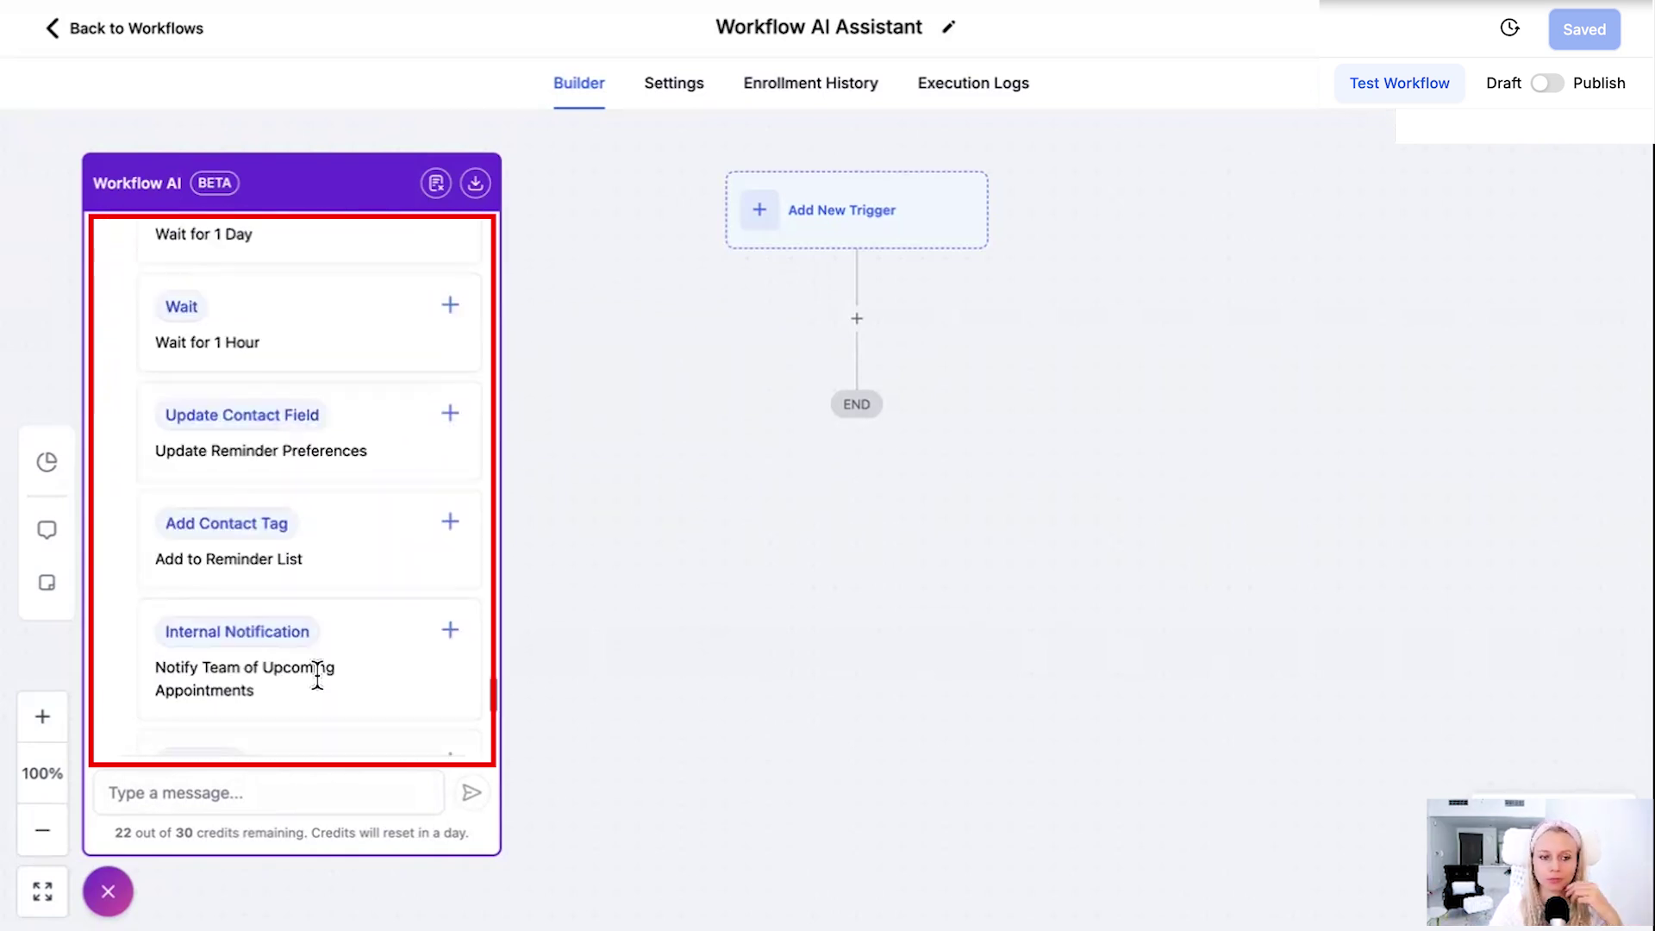
scroll(317, 672, down, 5)
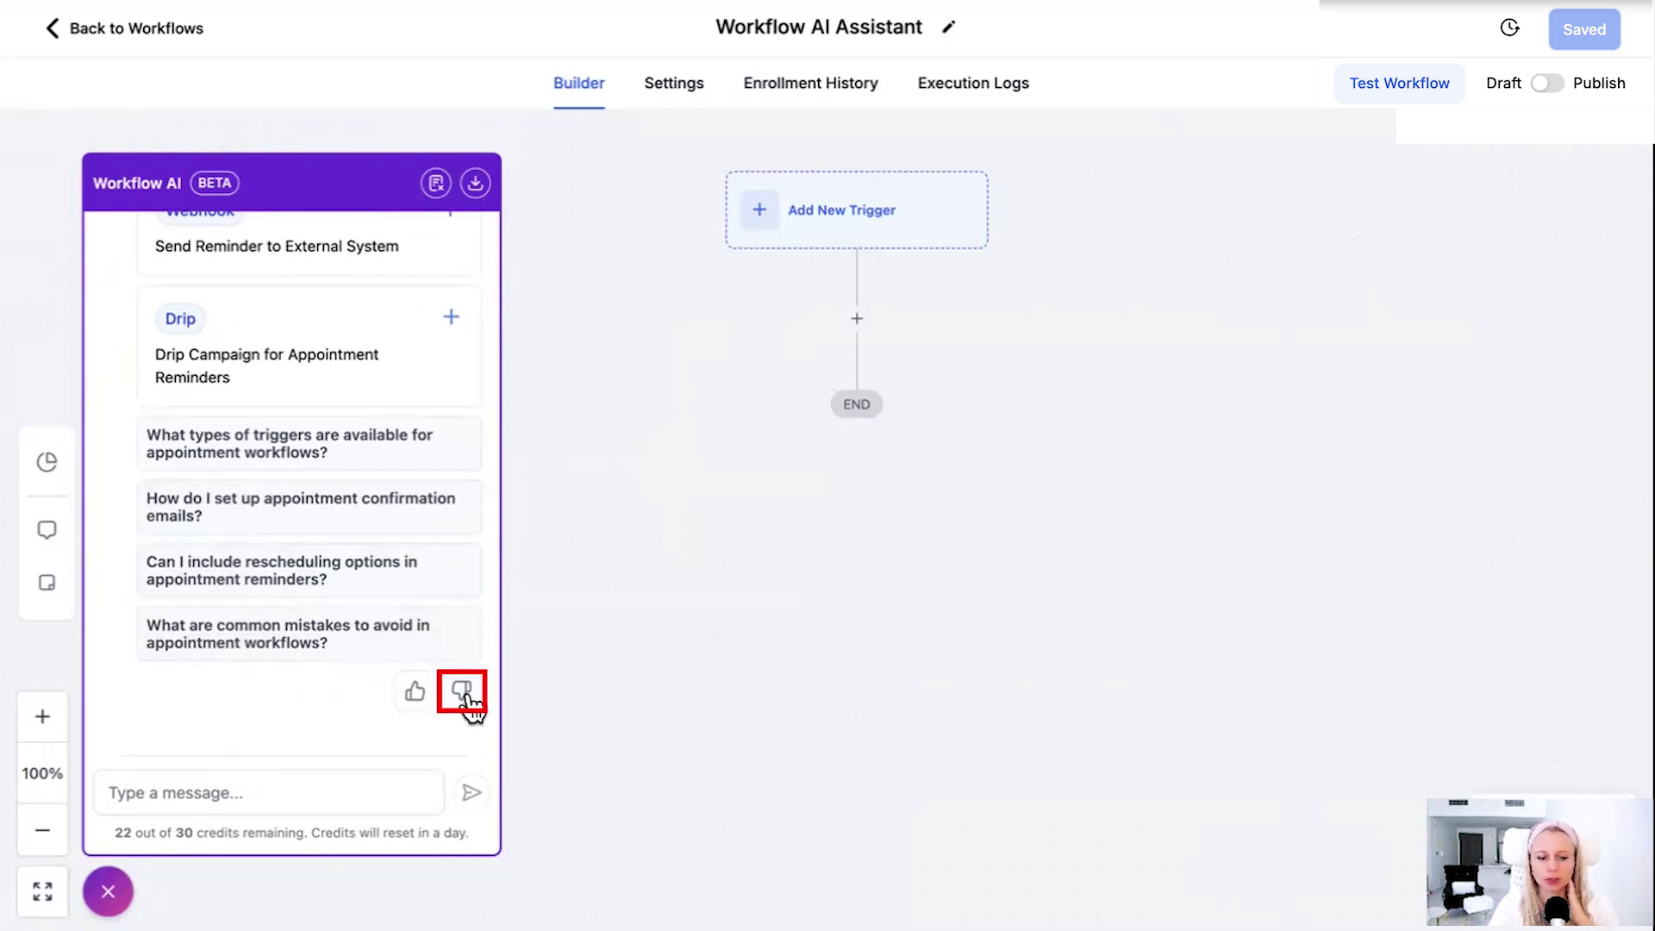
scroll(373, 603, up, 3)
scroll(373, 603, down, 3)
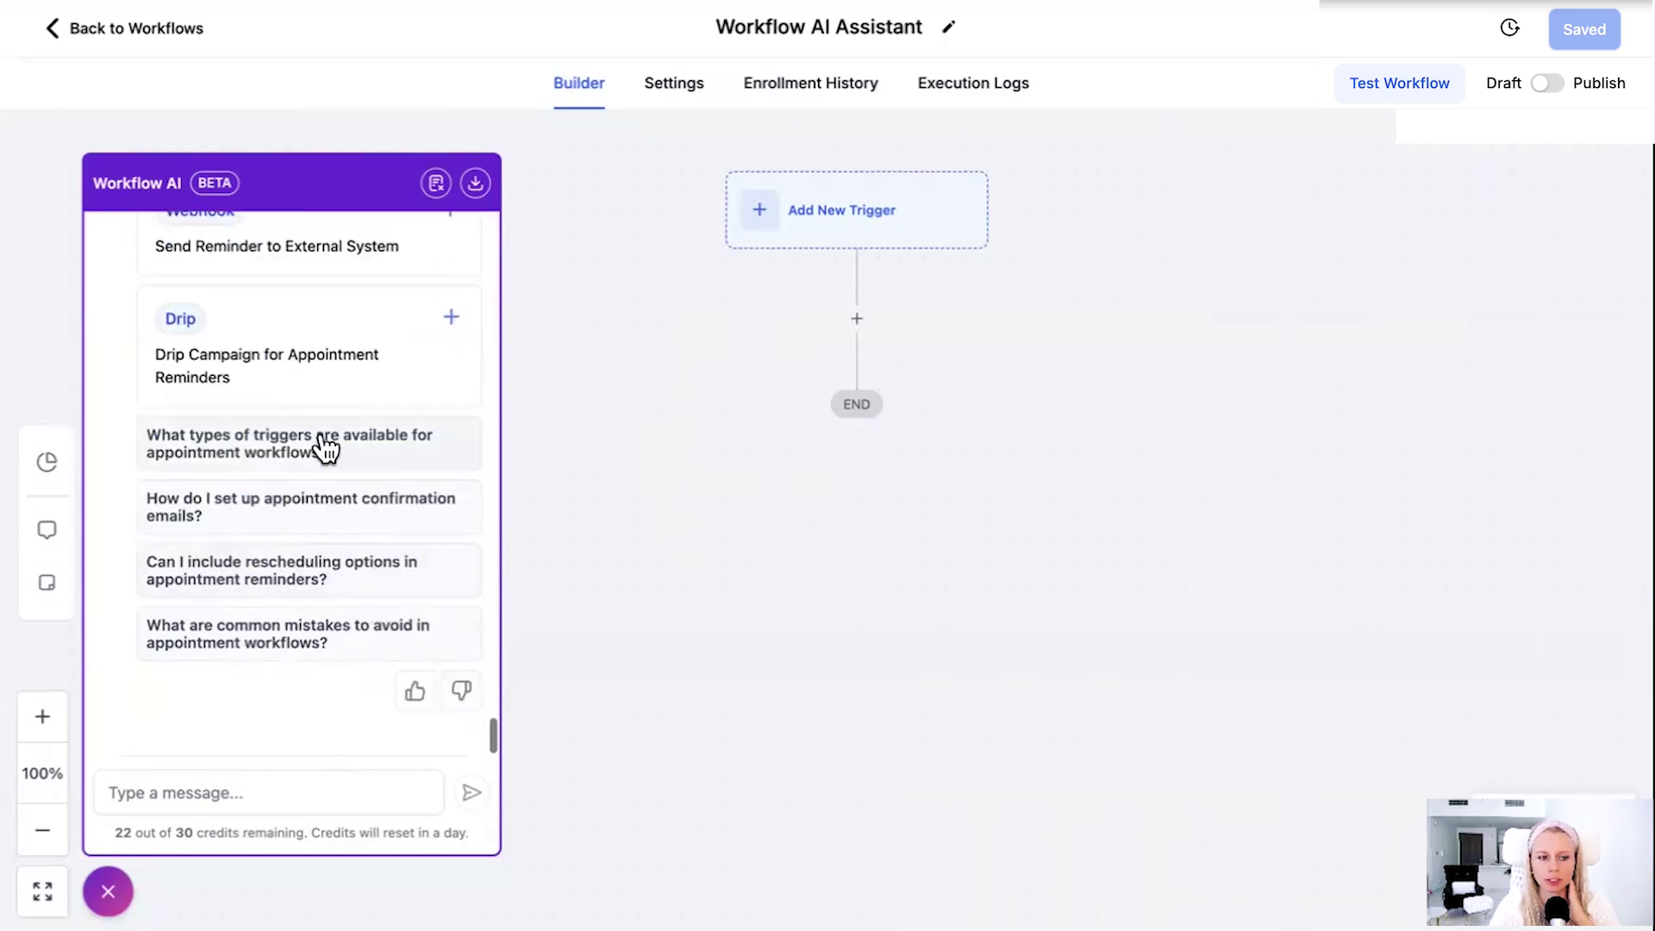
drag(695, 629, 688, 592)
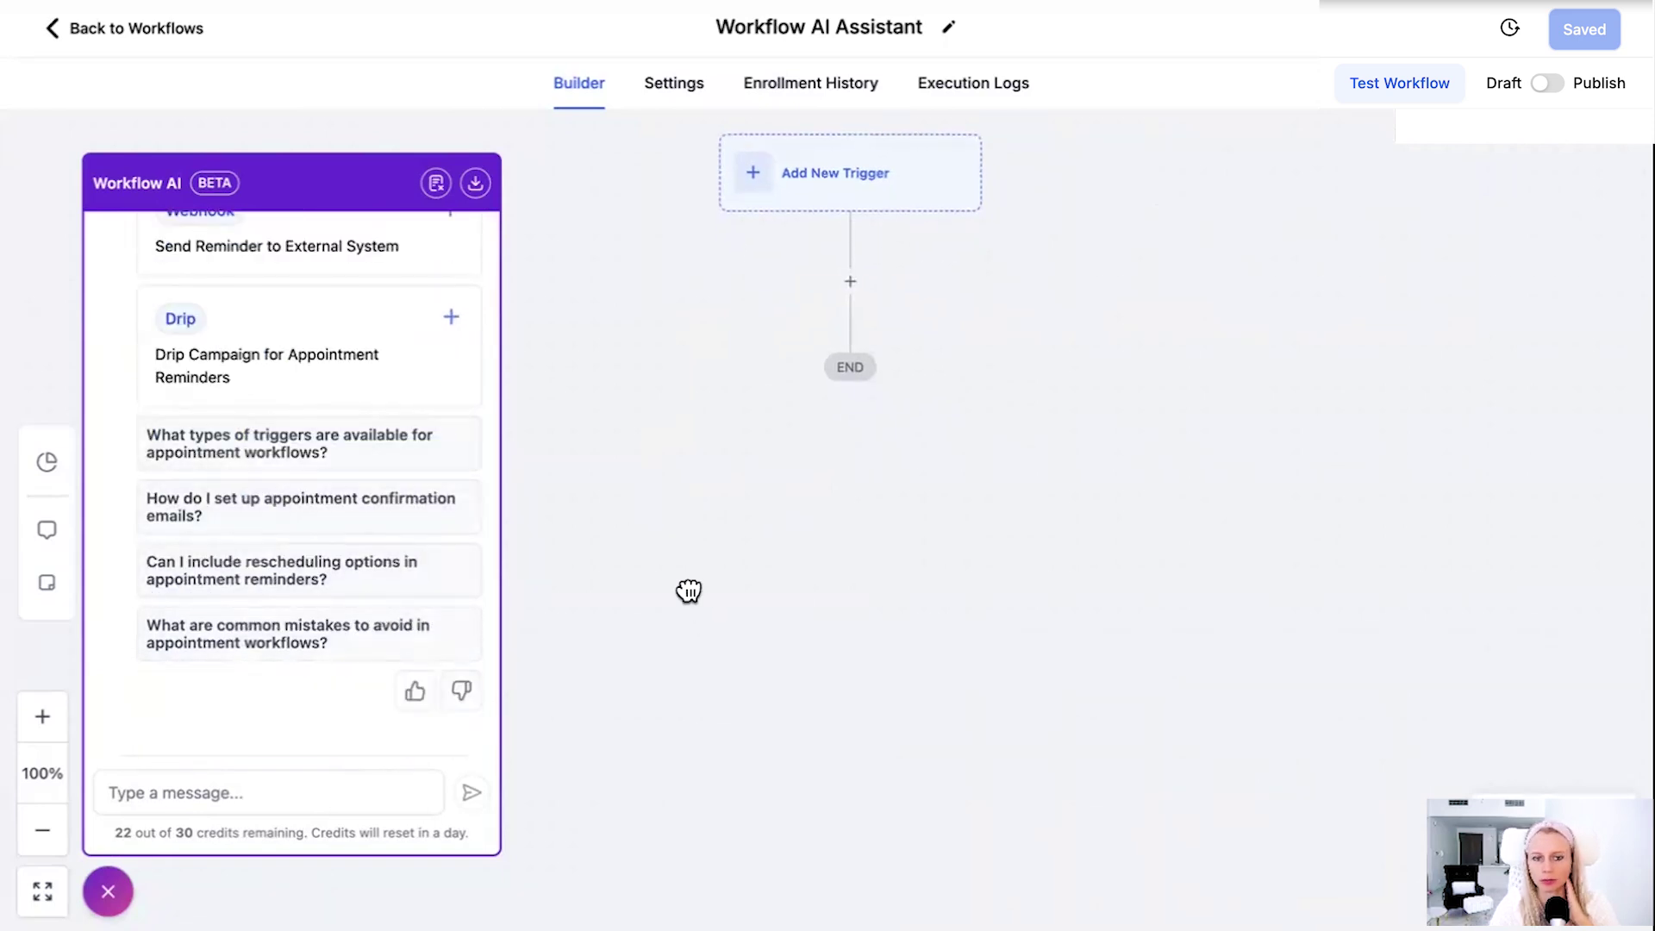
click(416, 700)
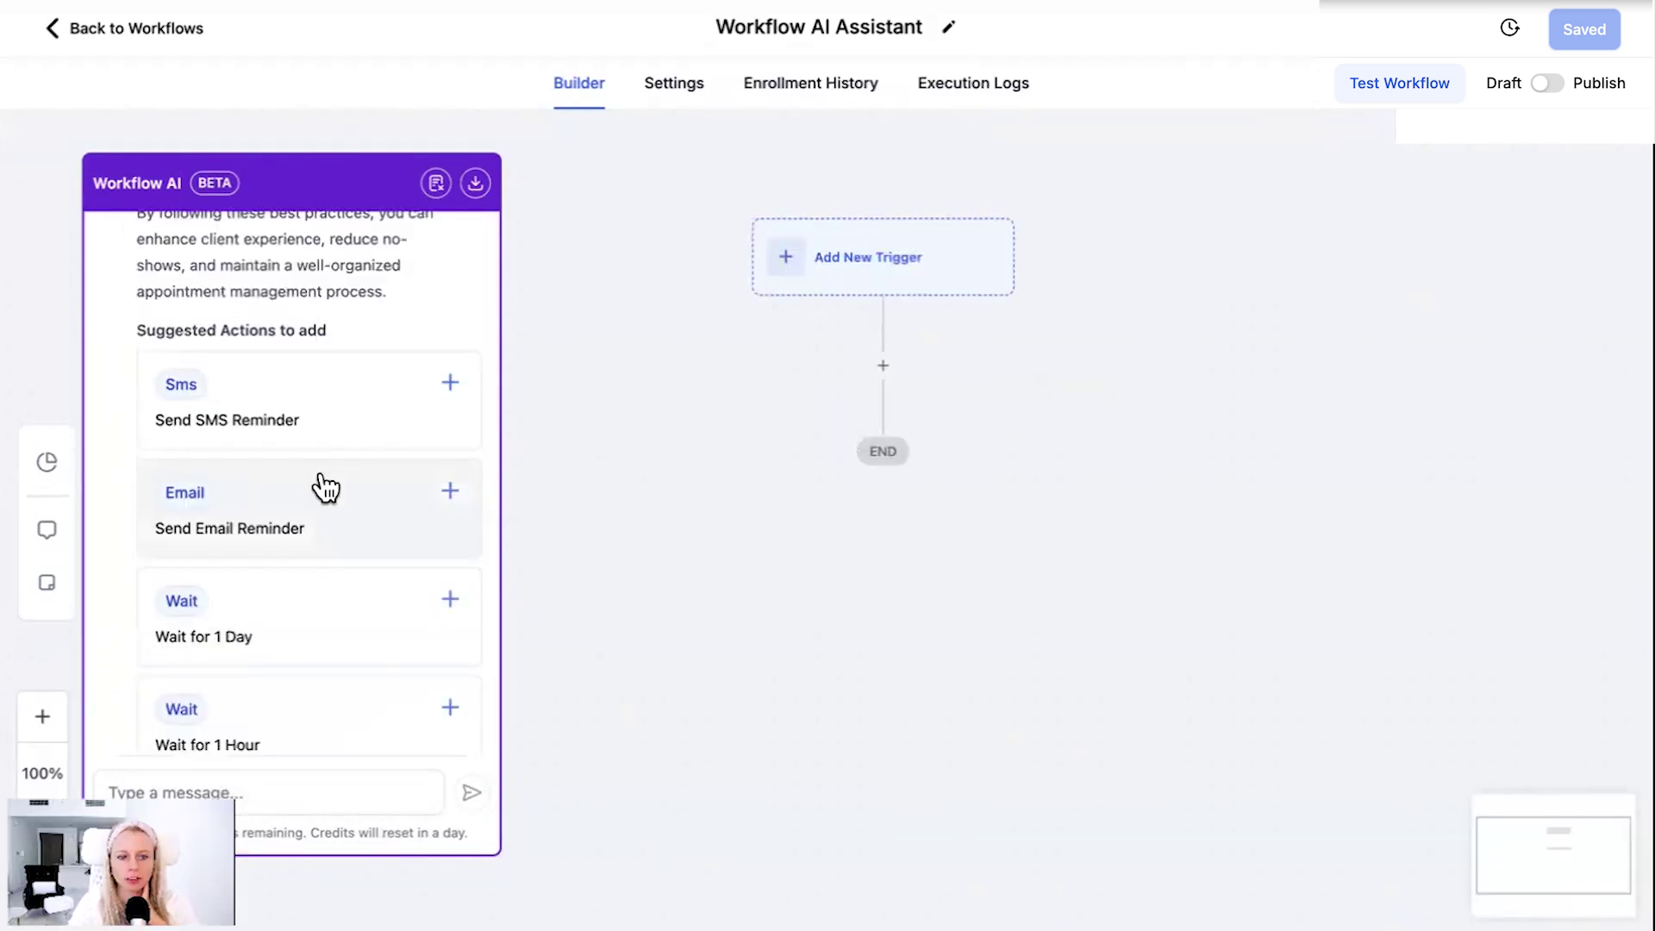
scroll(332, 518, up, 1)
scroll(339, 539, down, 1)
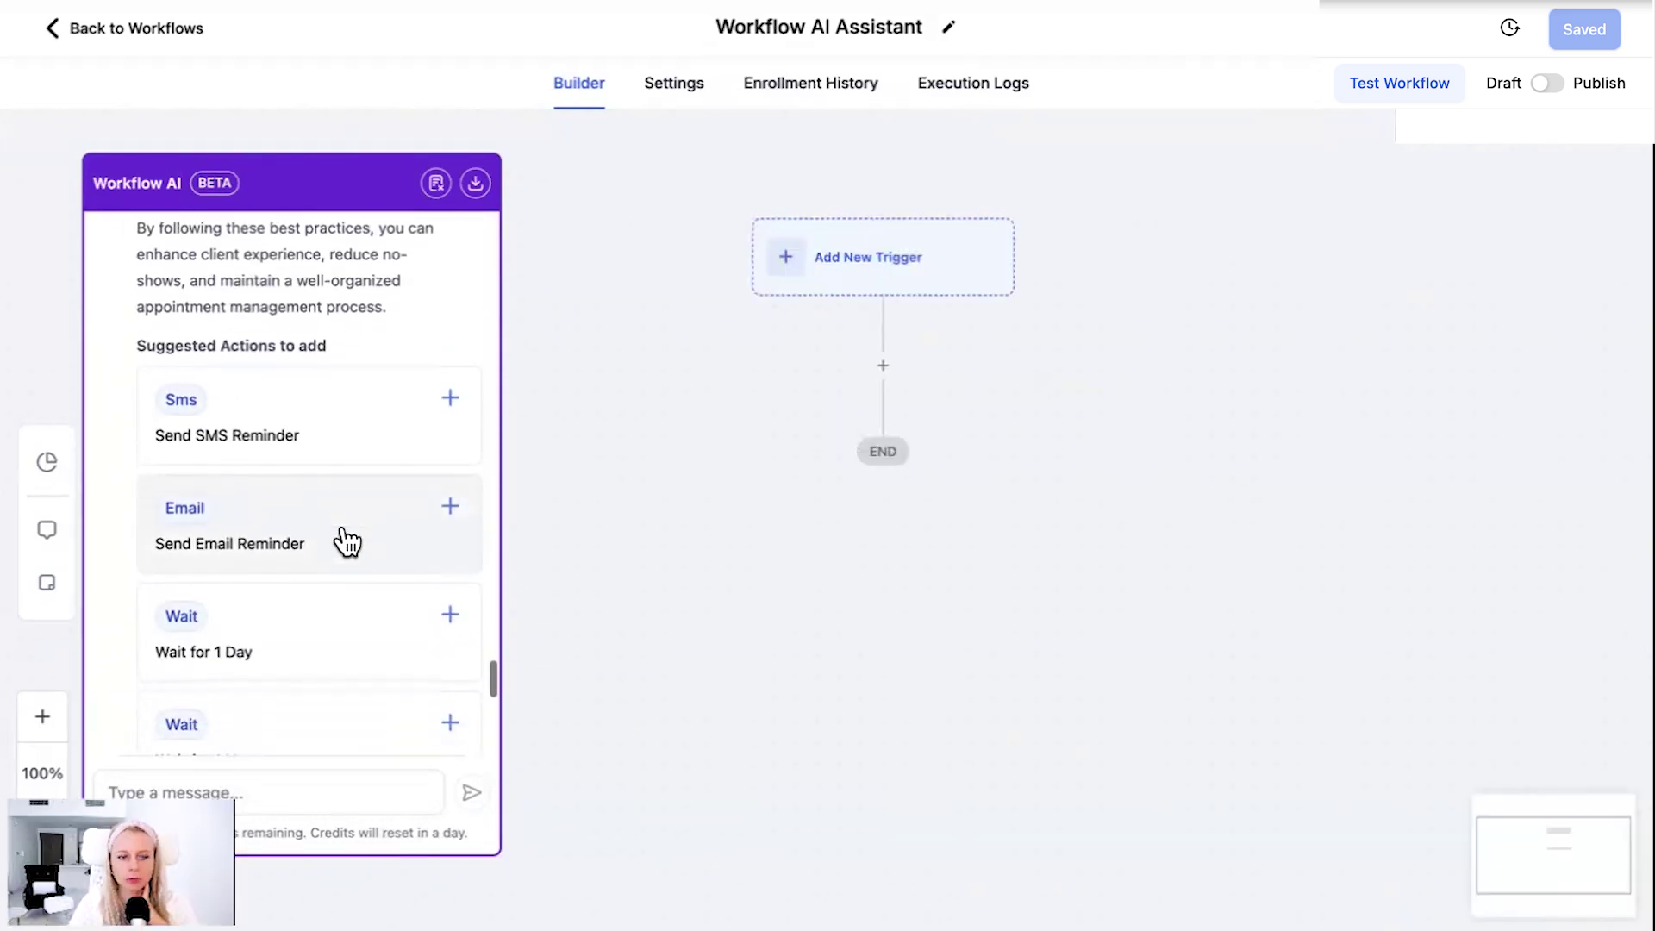
scroll(373, 549, up, 1)
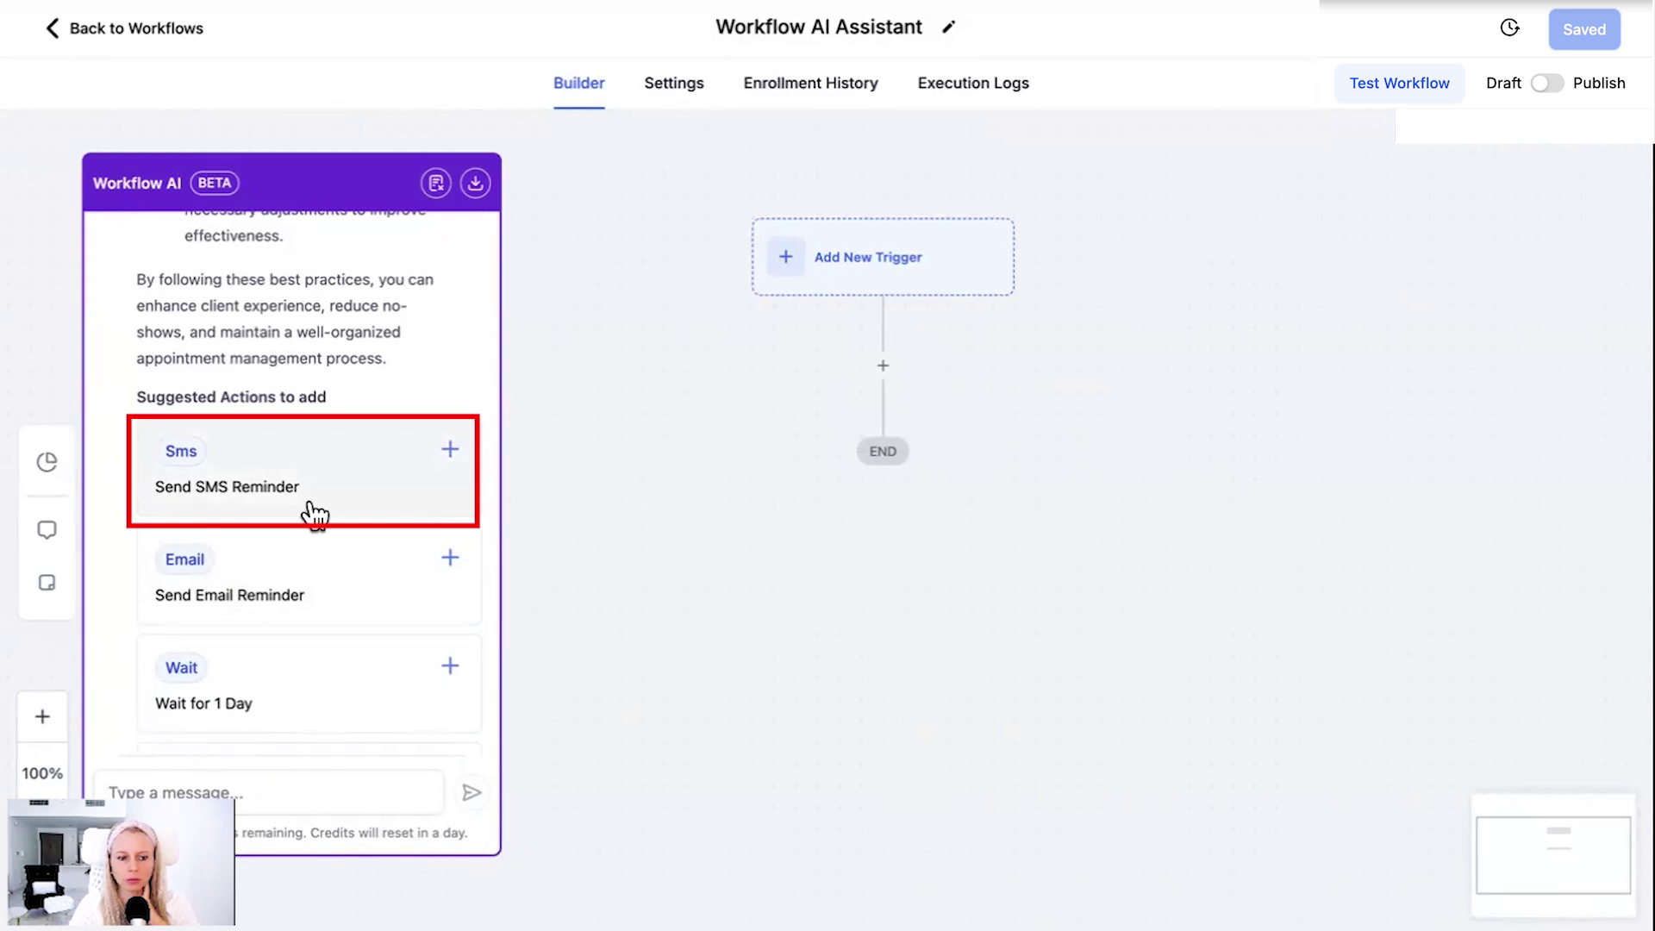
Add the suggested Send SMS Reminder after the trigger with message 'Thank you for booking!'.
click(450, 449)
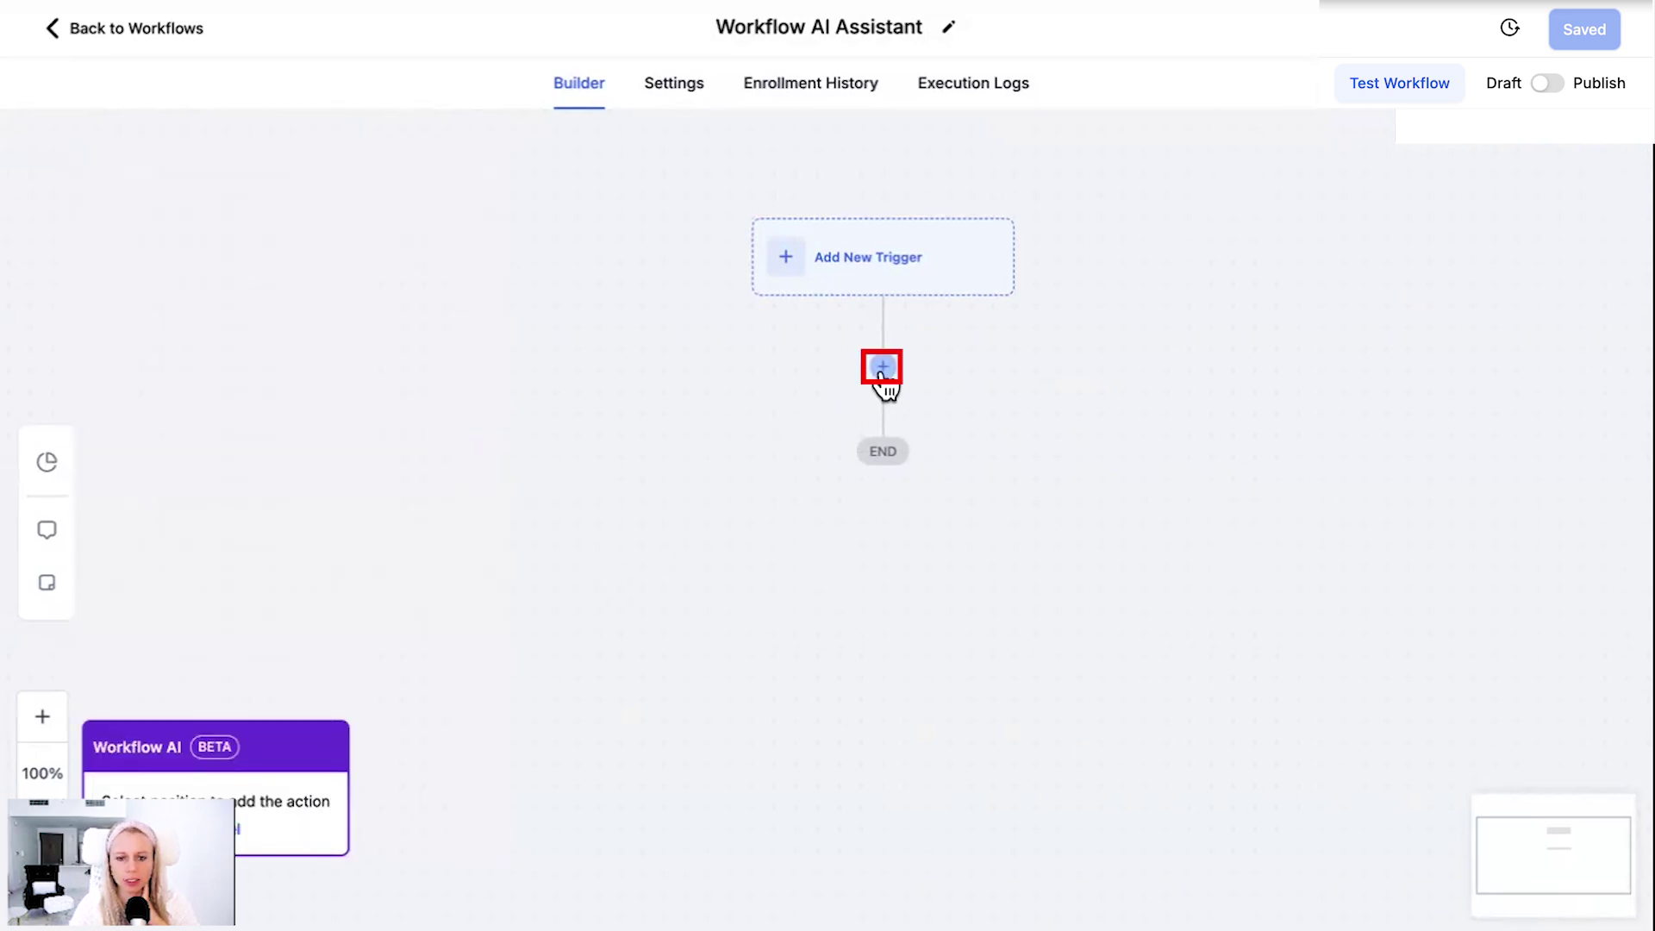
click(883, 366)
click(1218, 595)
text(Thank you for booking!)
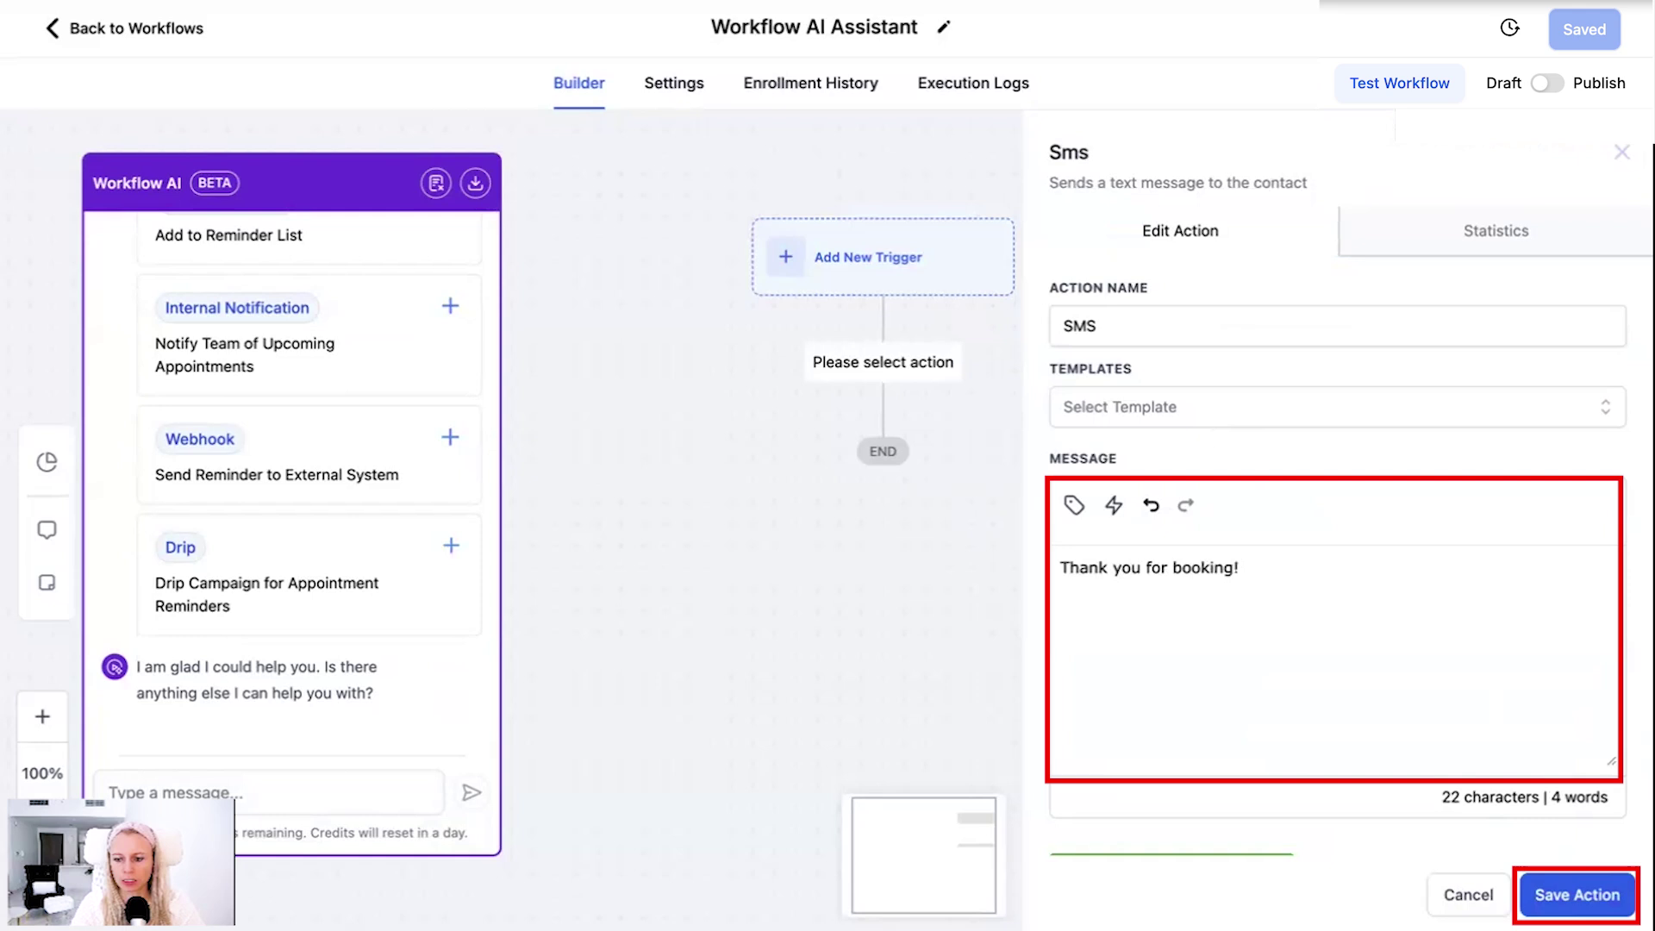
click(1565, 892)
scroll(371, 561, up, 7)
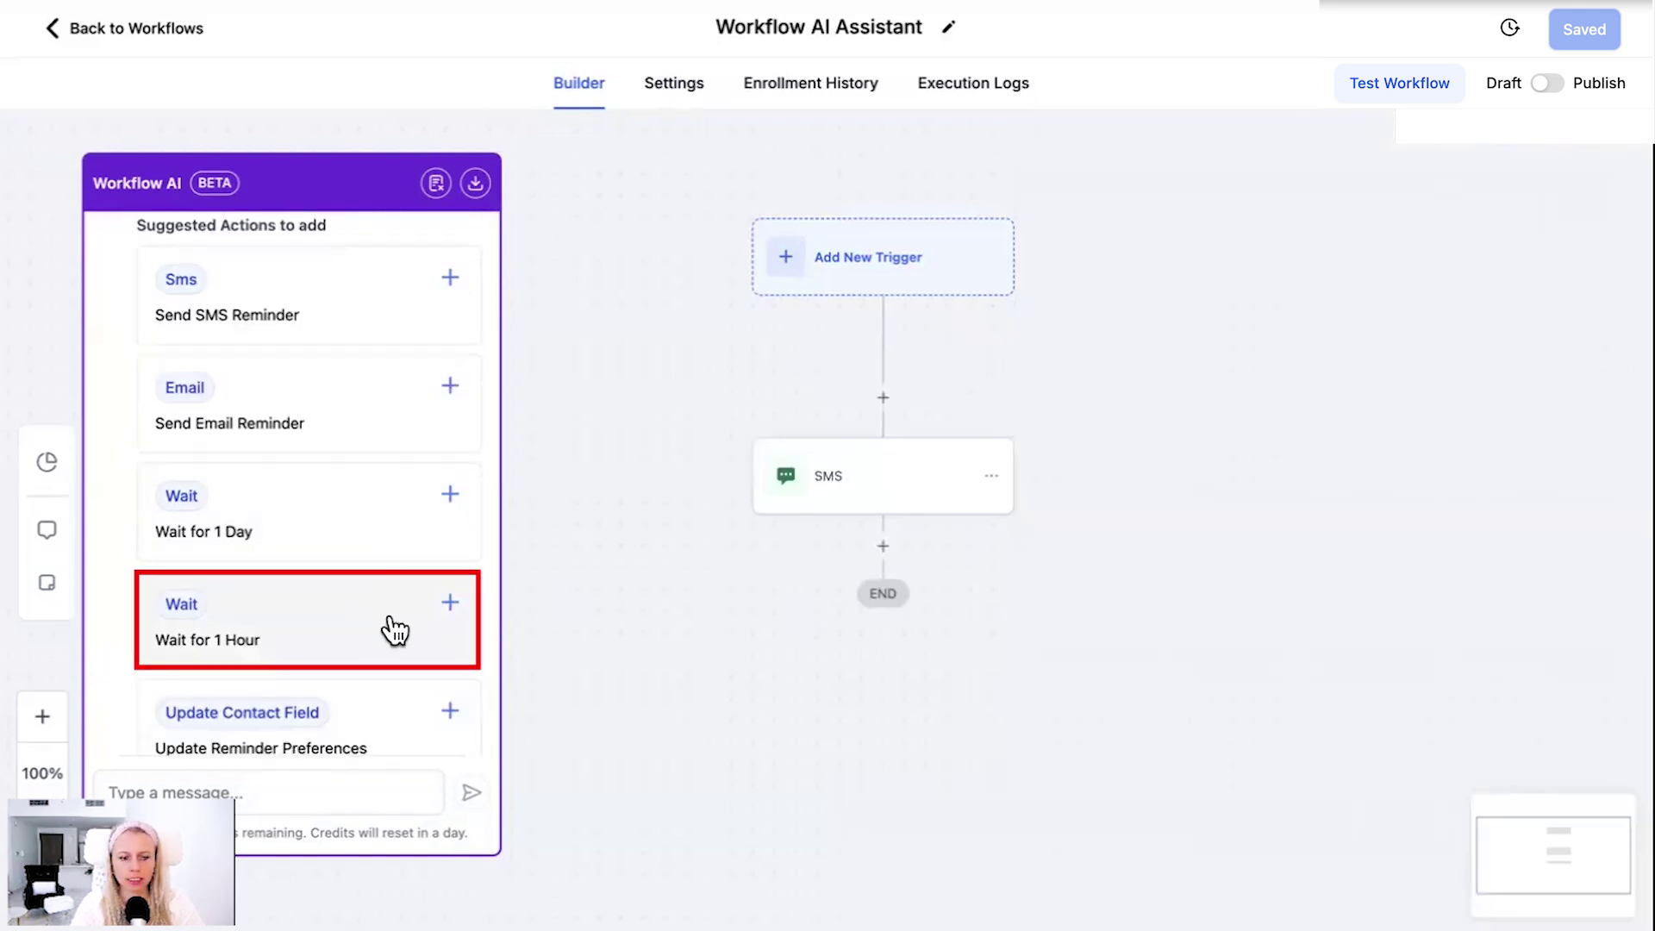
Add the suggested Wait for 1 Hour step and an Email step below the SMS.
click(450, 602)
click(881, 546)
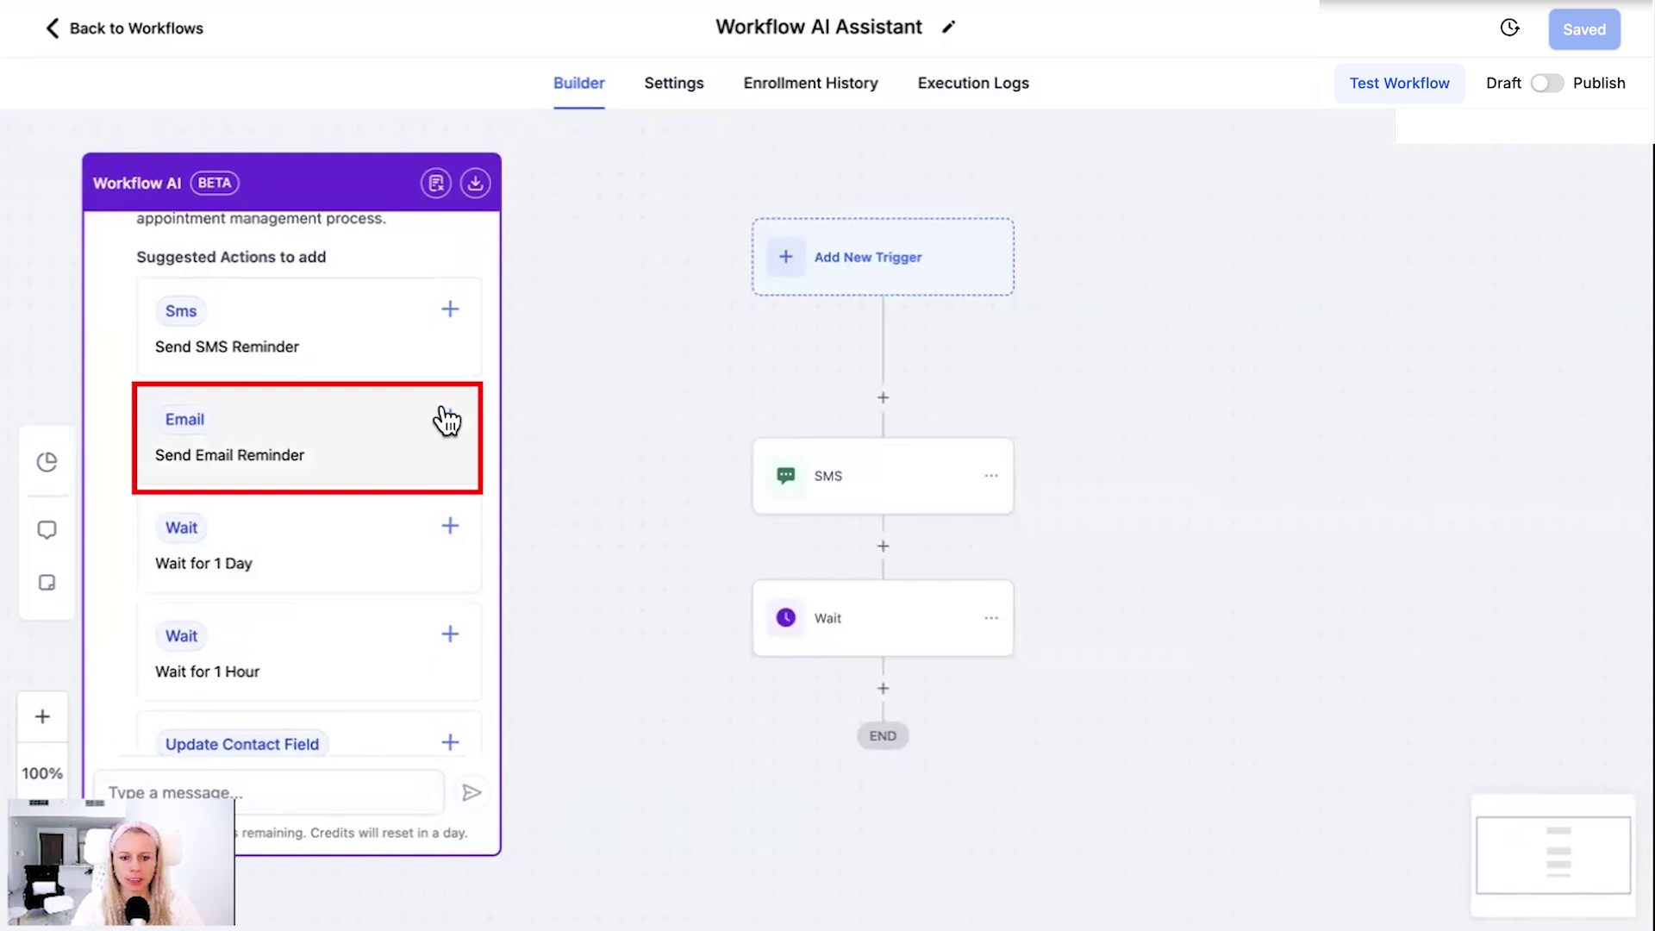
click(450, 419)
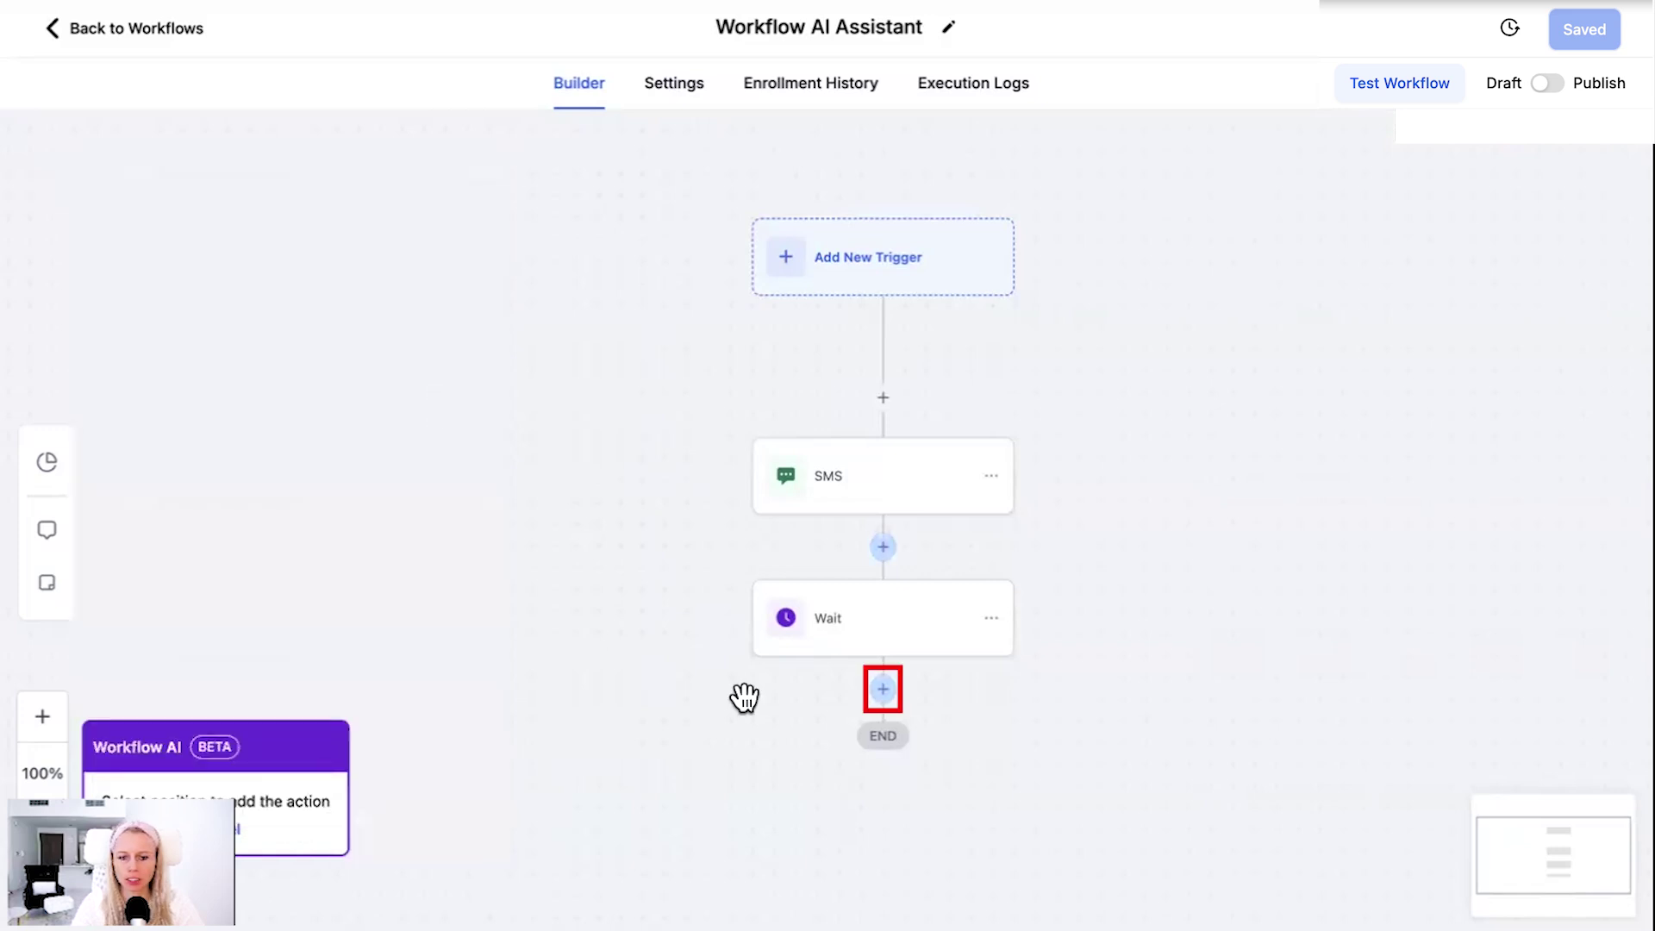
click(883, 688)
click(1524, 884)
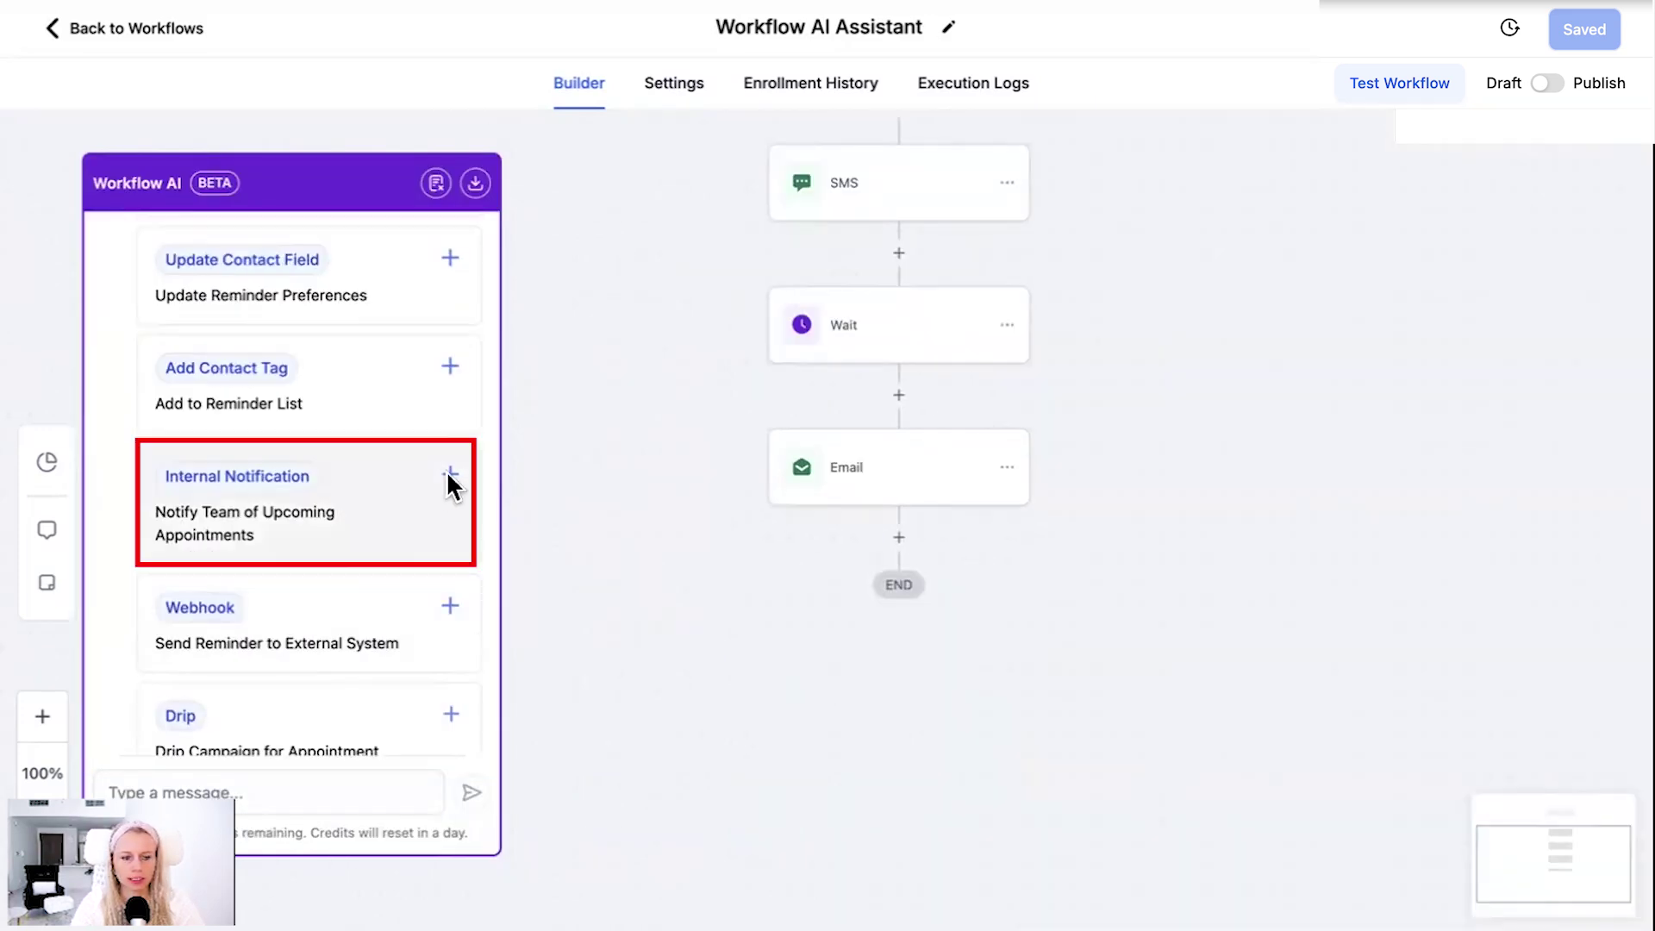
Add an Internal Notification after Email with title and message '{{contact.name}} booked a call'.
click(449, 474)
click(898, 536)
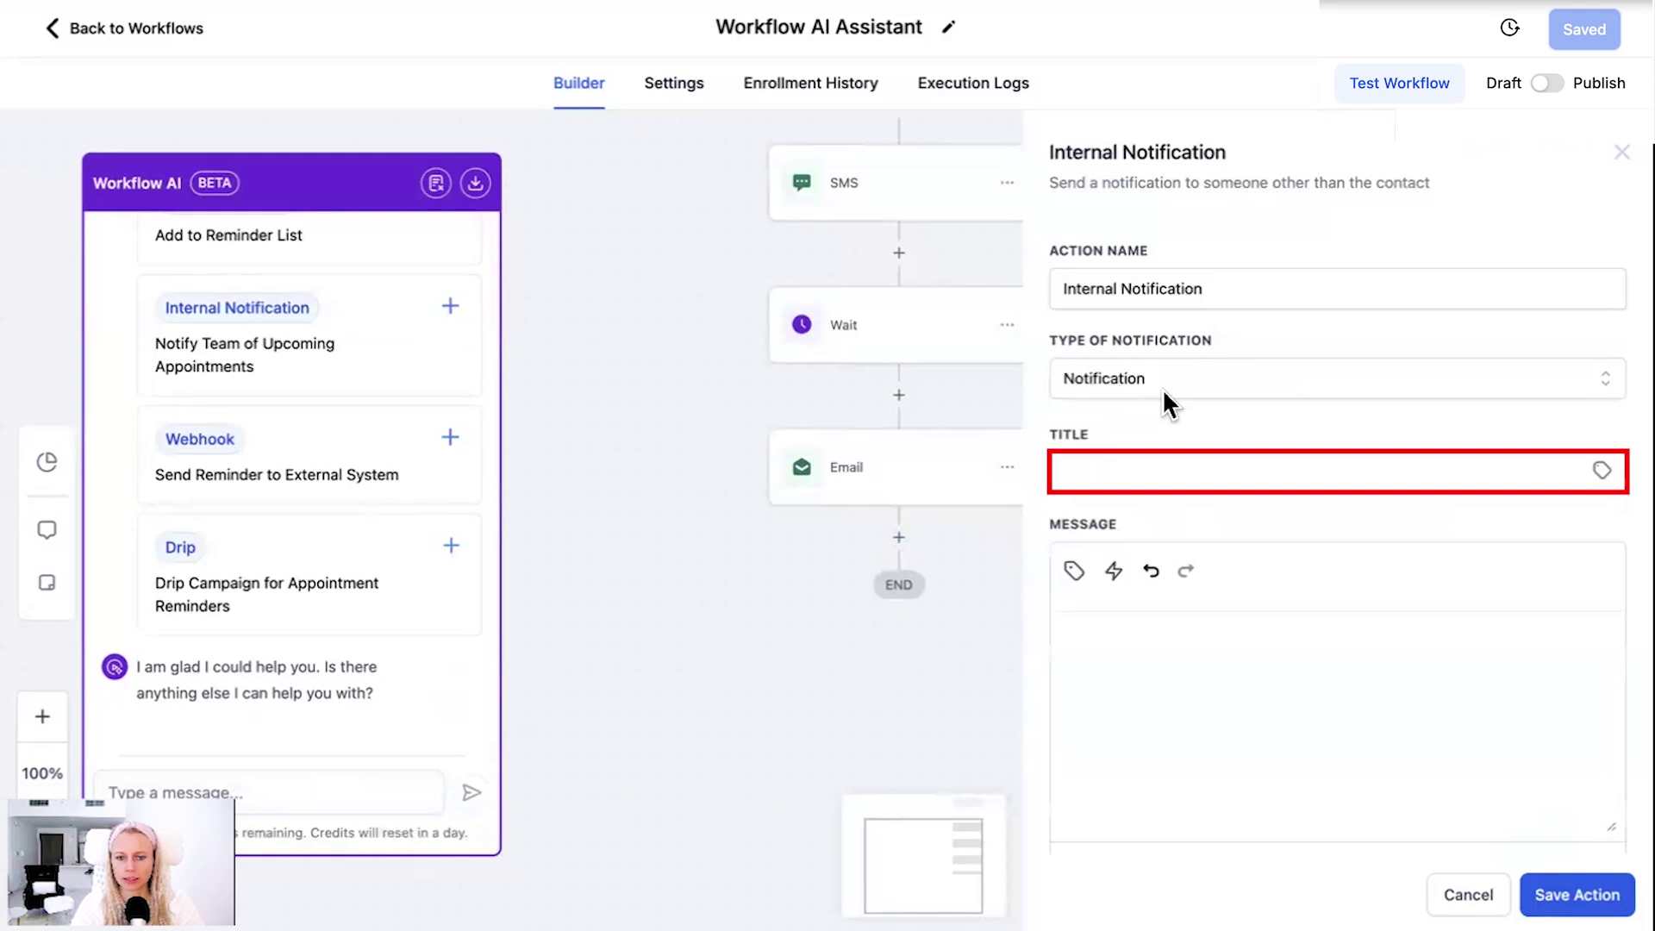
click(1149, 466)
text({{contact.name}} booked a call)
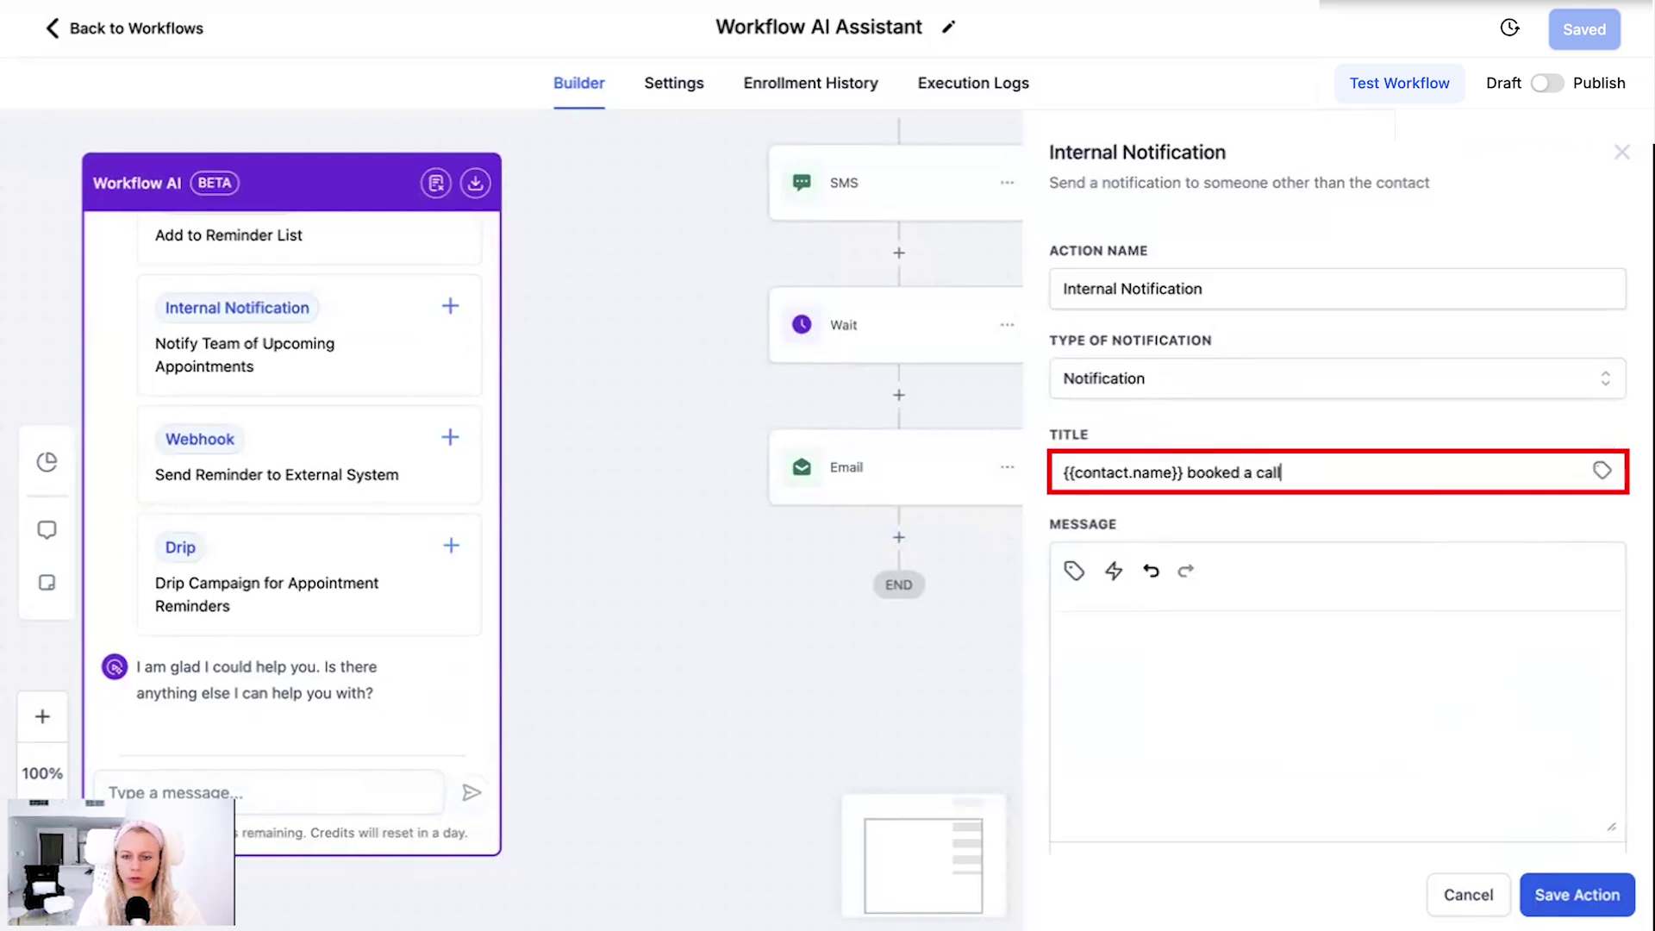
key(ctrl+a)
key(ctrl+c)
click(1188, 655)
key(ctrl+v)
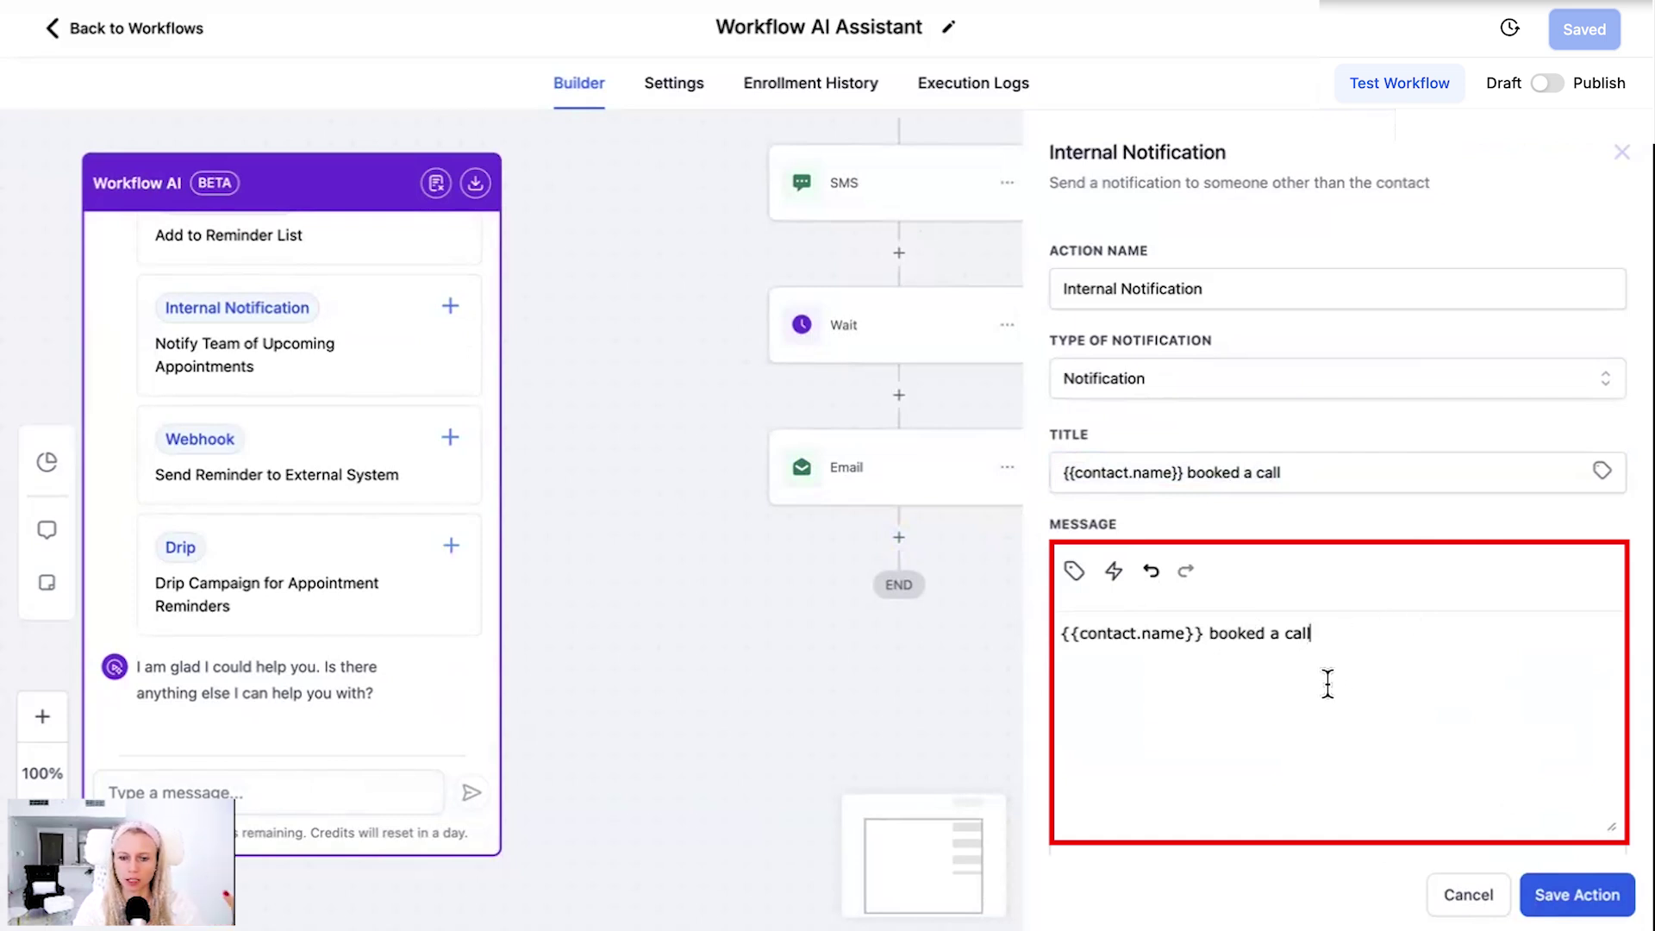
click(1577, 894)
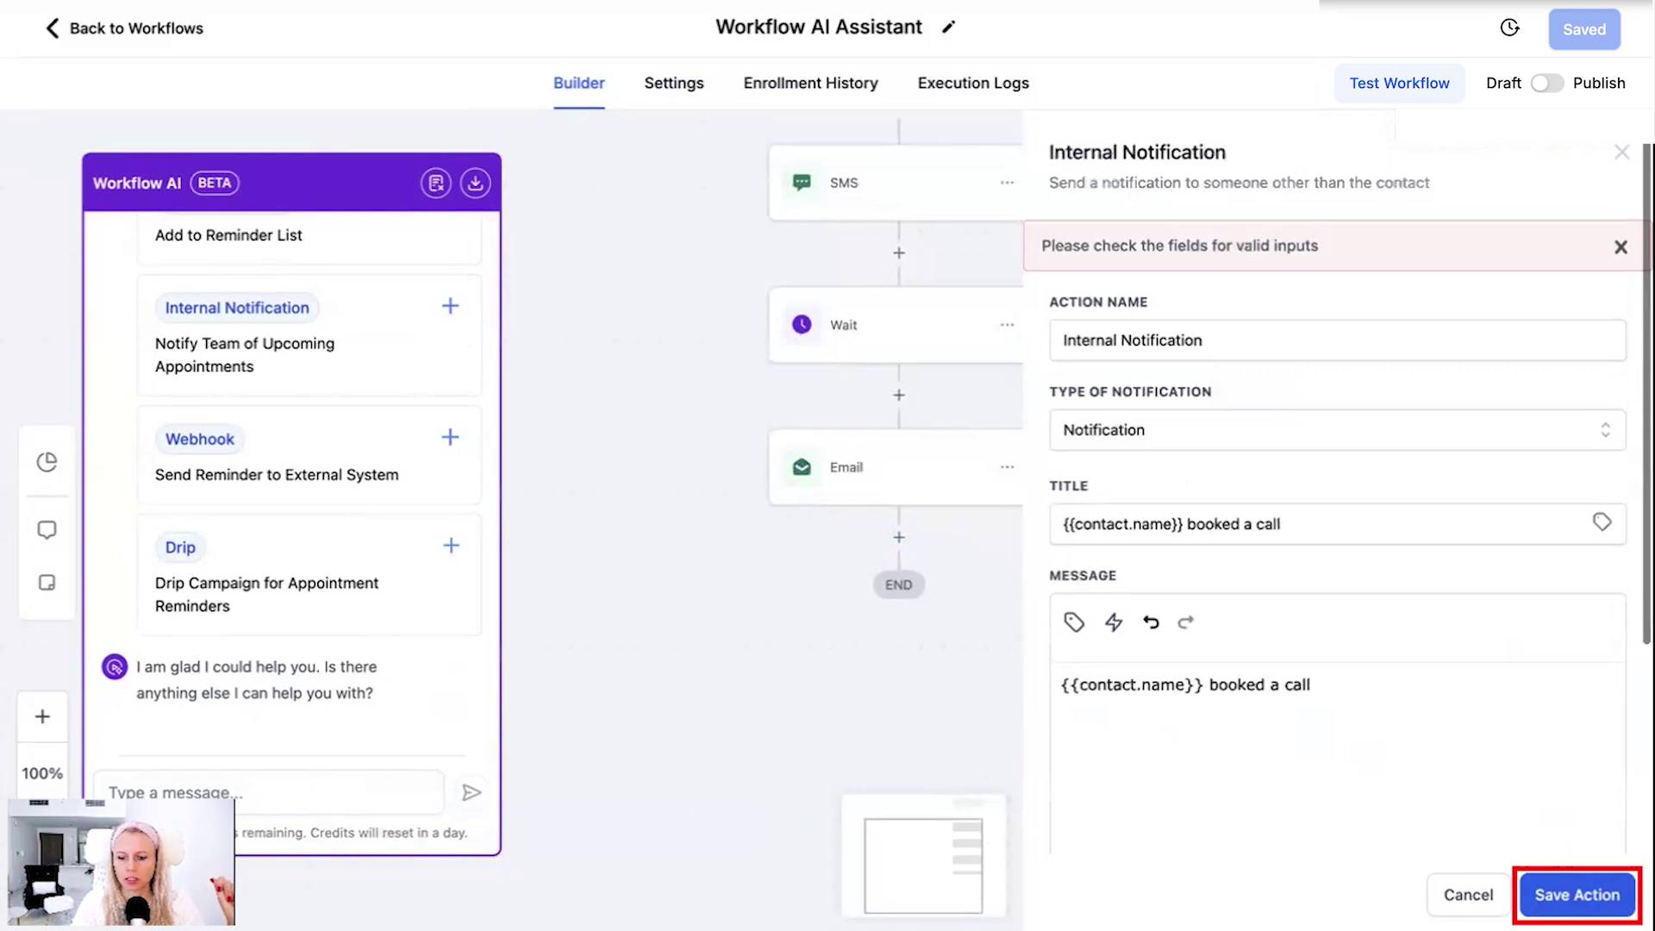
click(1577, 895)
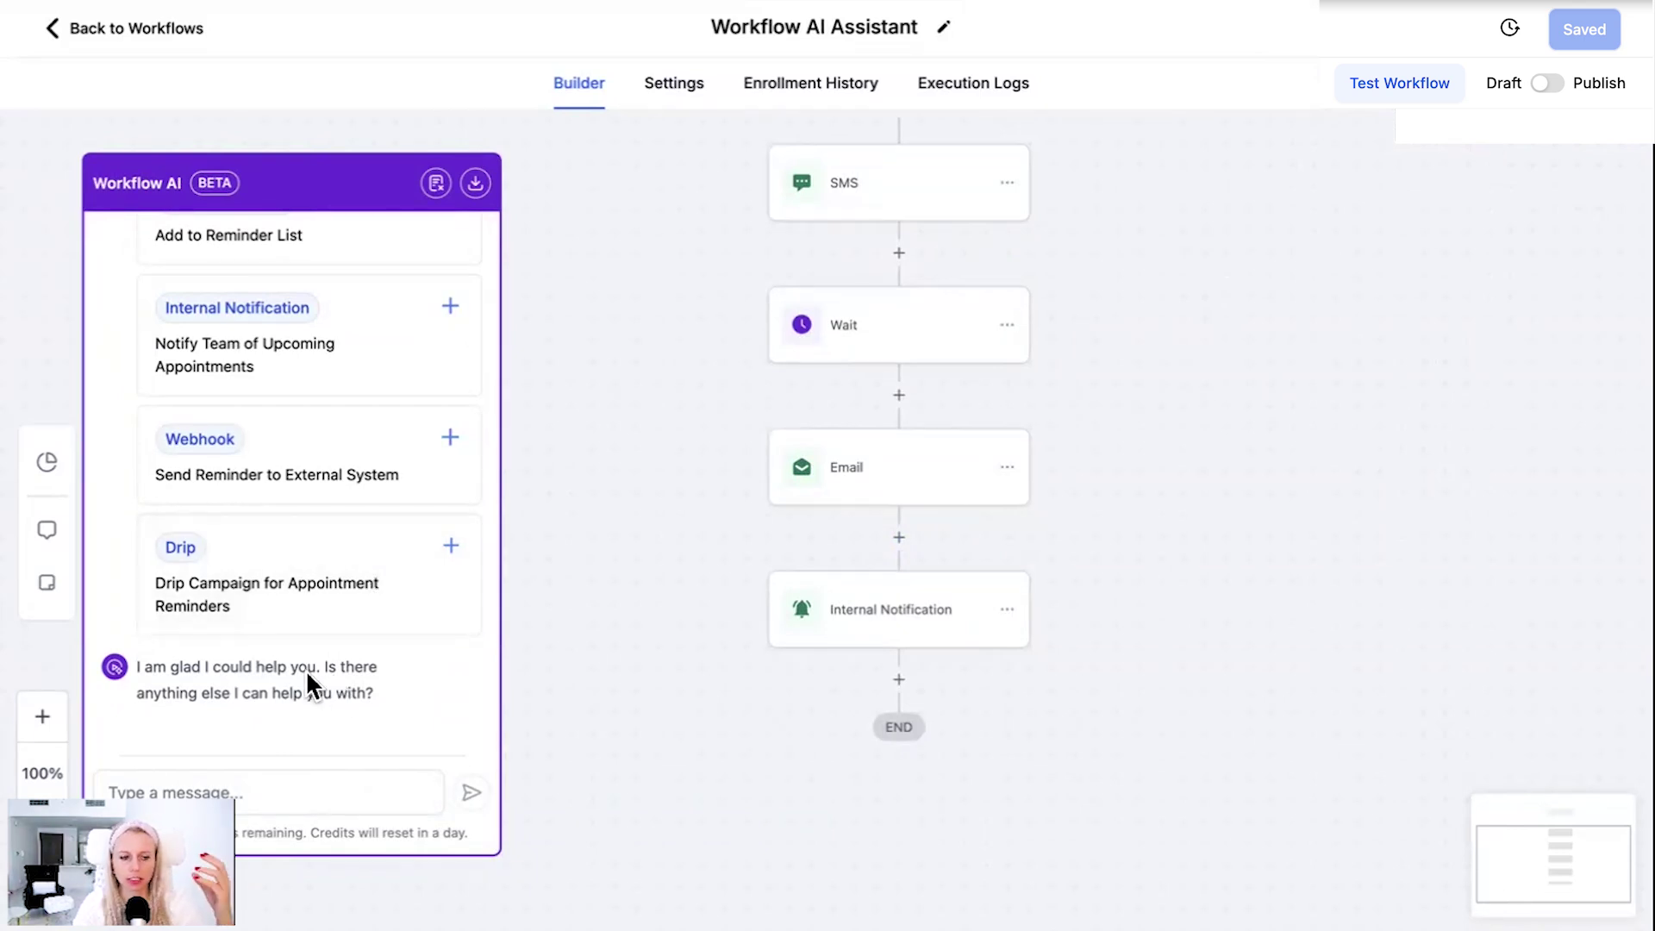
Start a new chat, request Describe This Workflow, and highlight the wait, email and notification explanations.
scroll(319, 665, up, 5)
scroll(414, 258, down, 5)
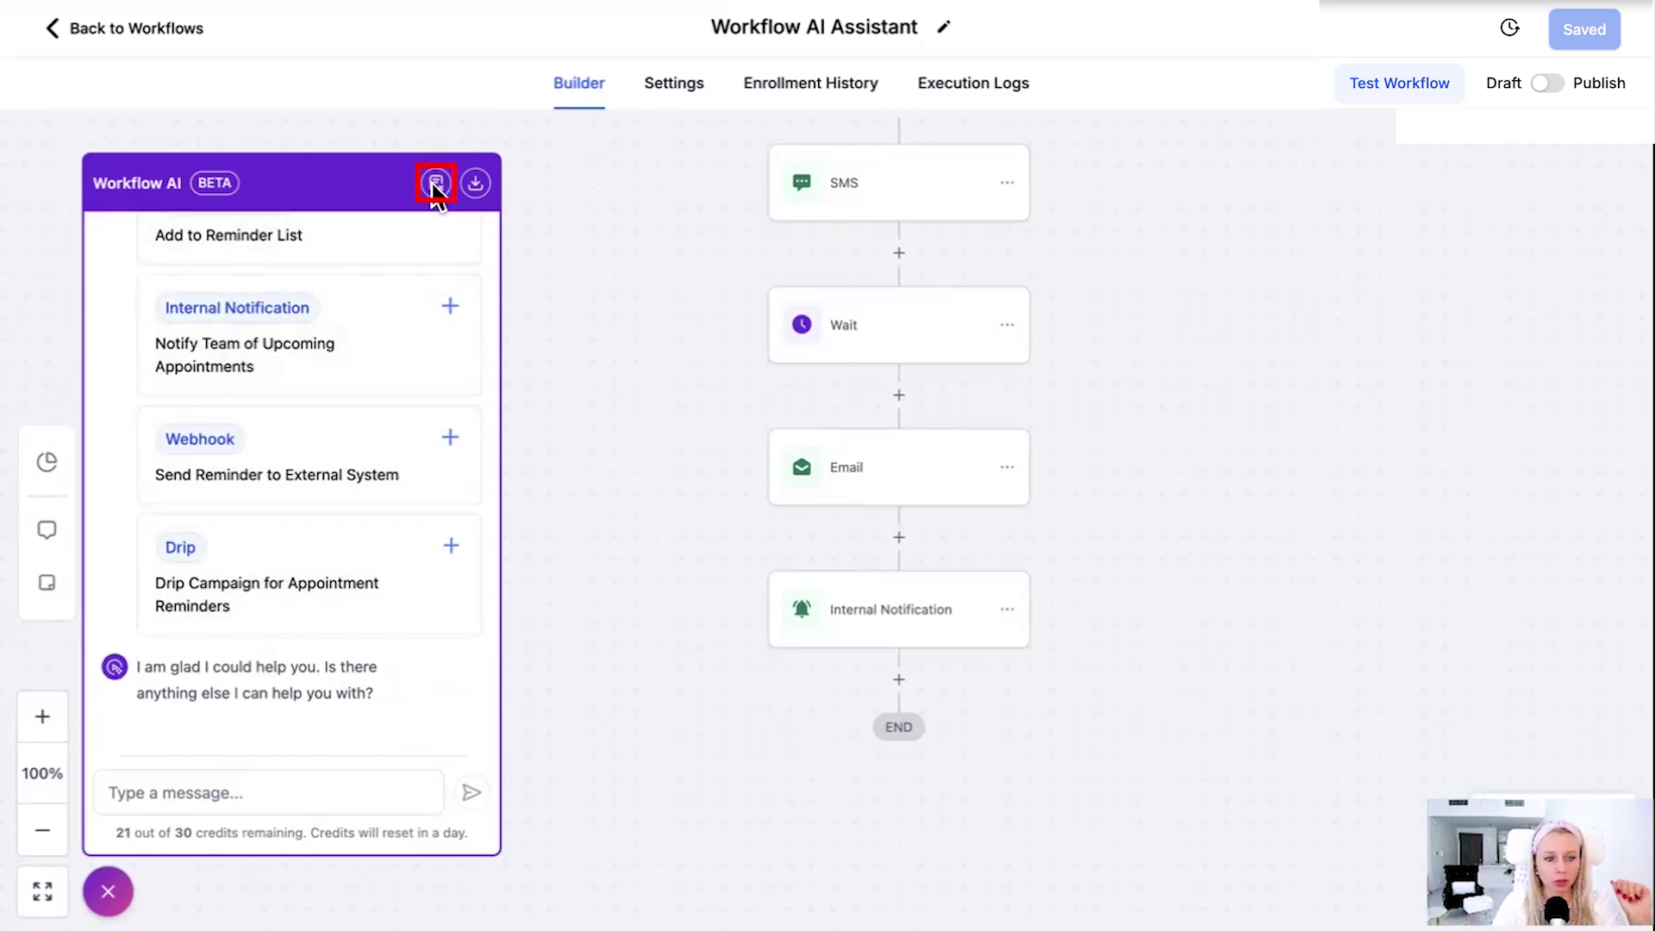
click(435, 184)
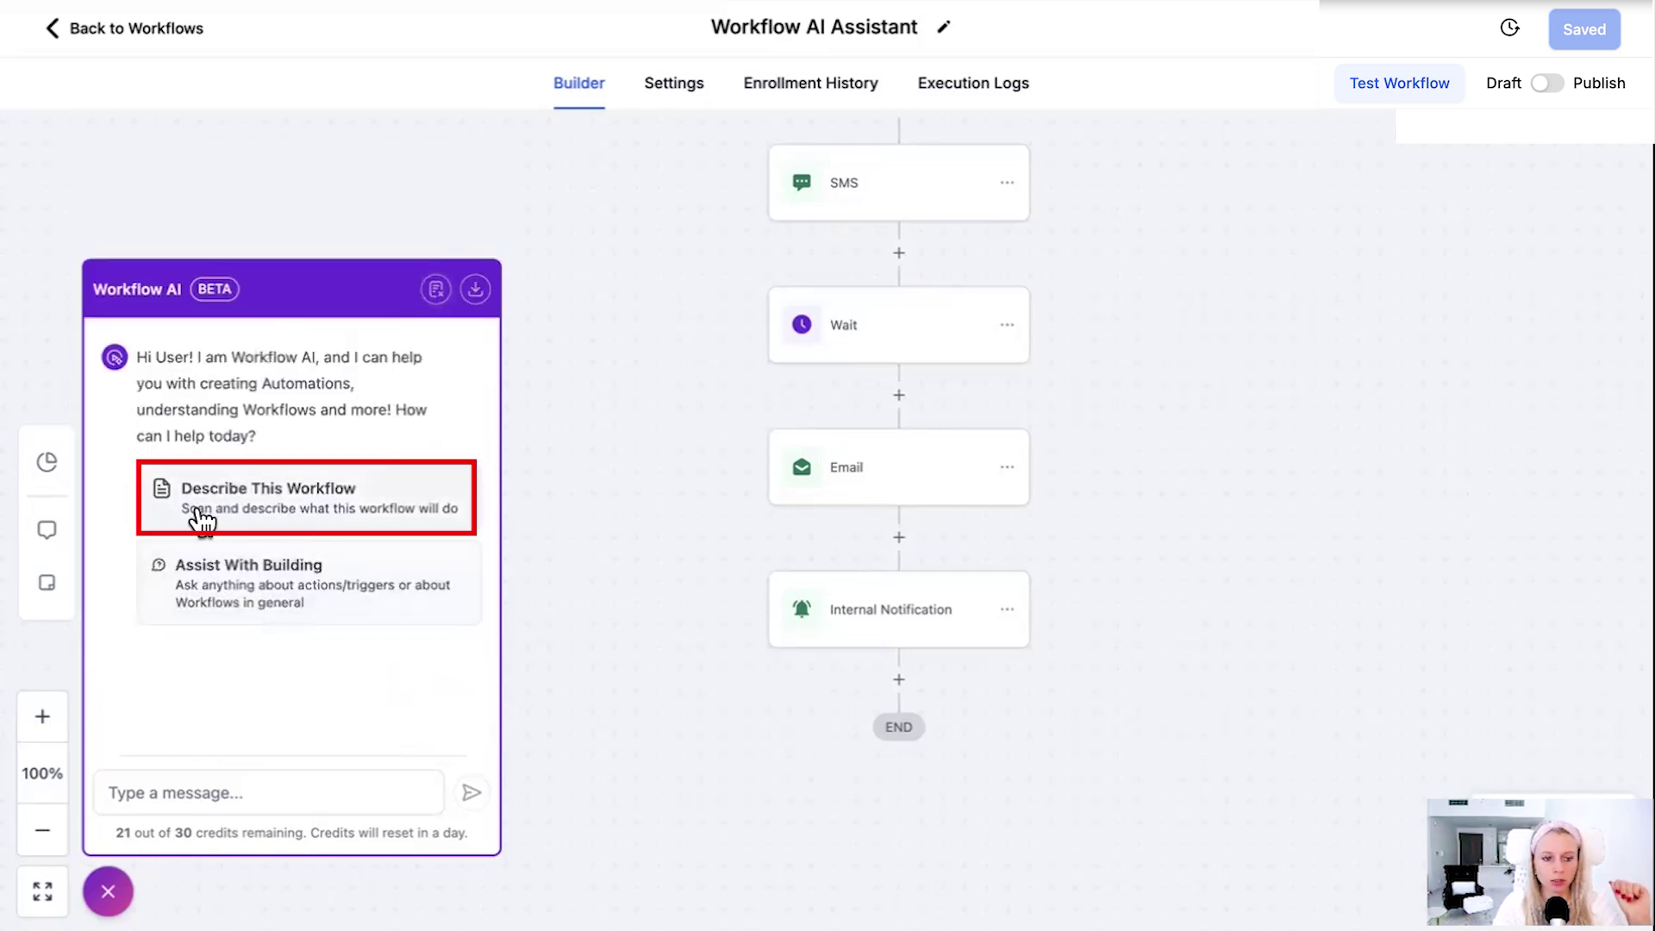
click(323, 509)
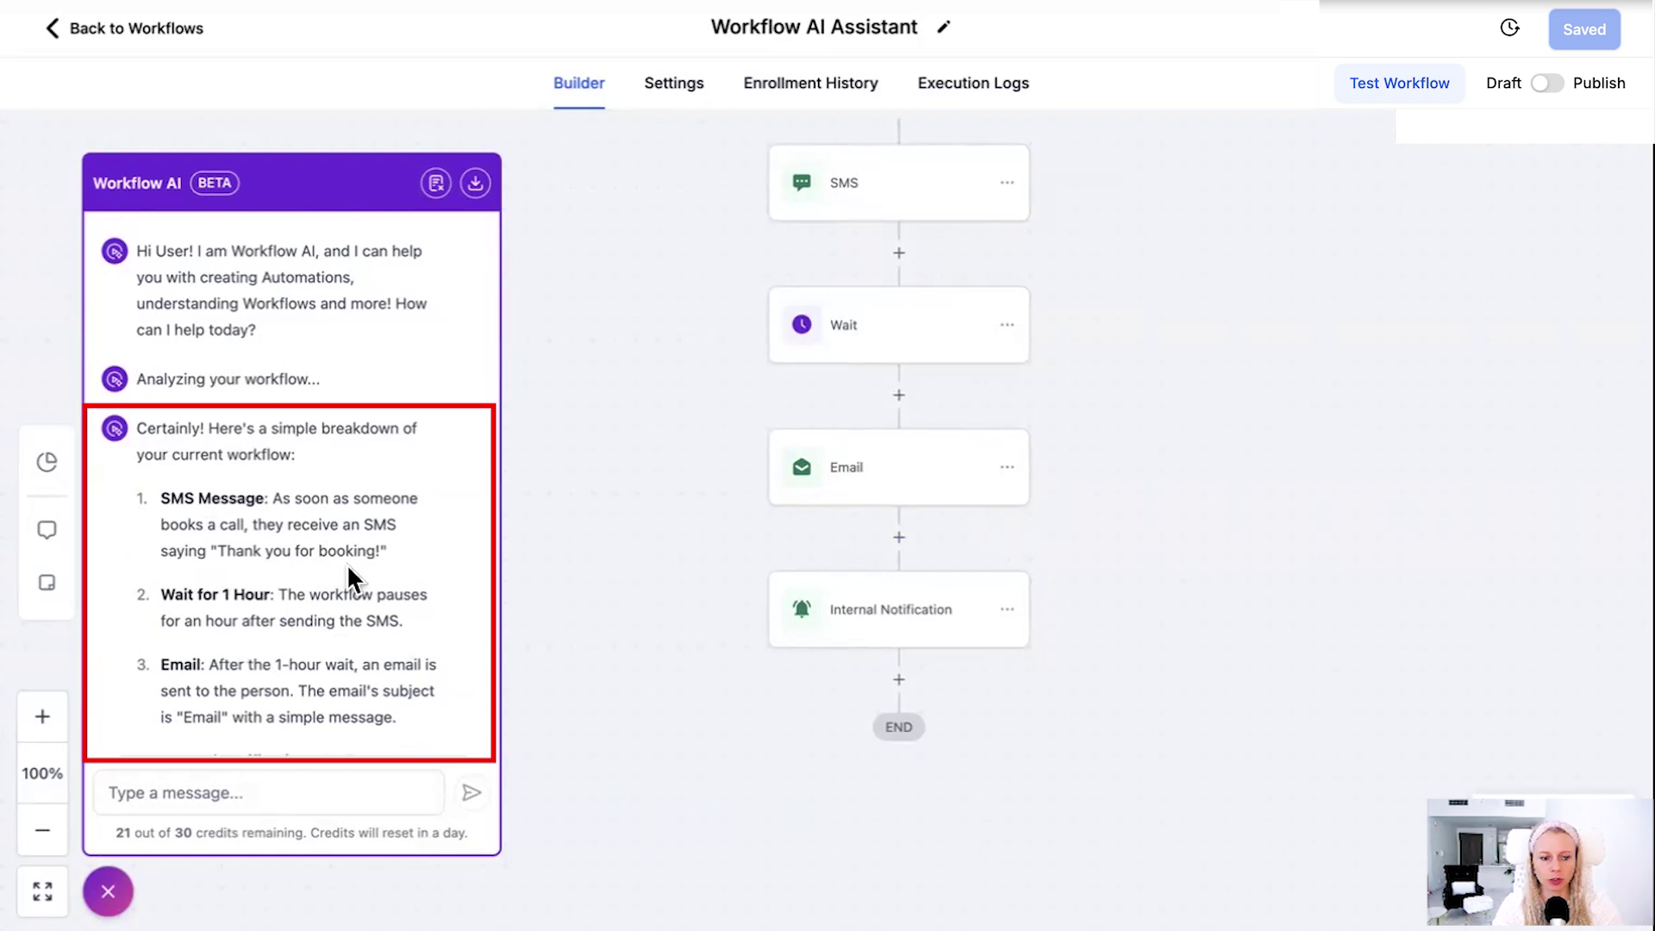
scroll(343, 655, down, 1)
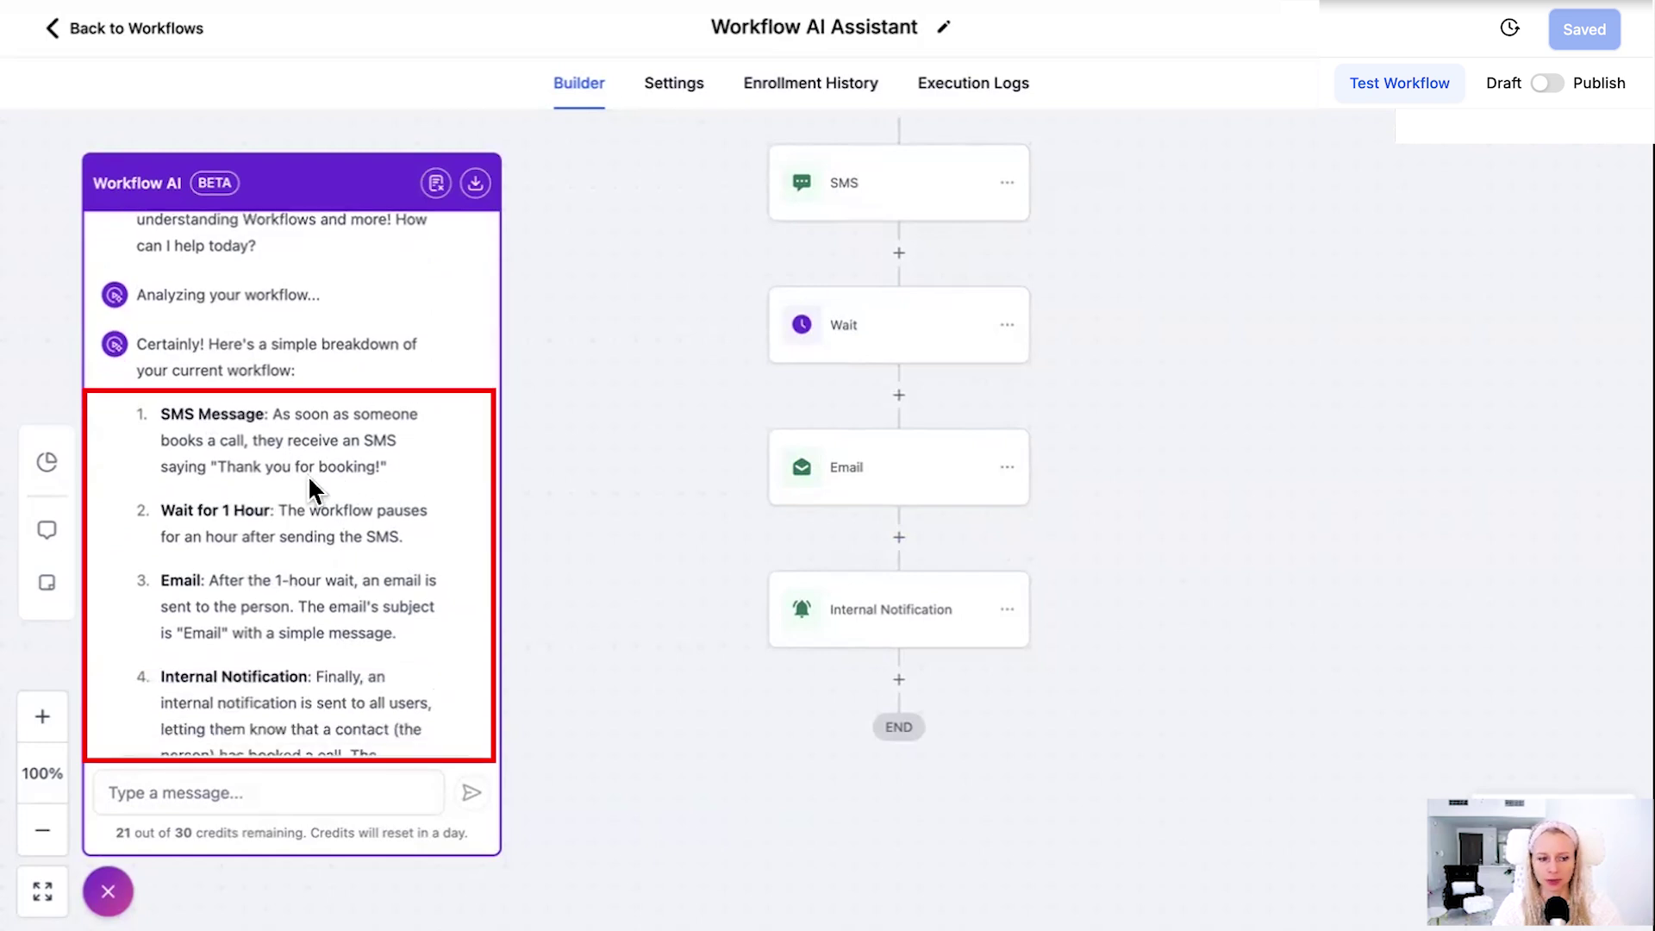
drag(381, 467, 218, 469)
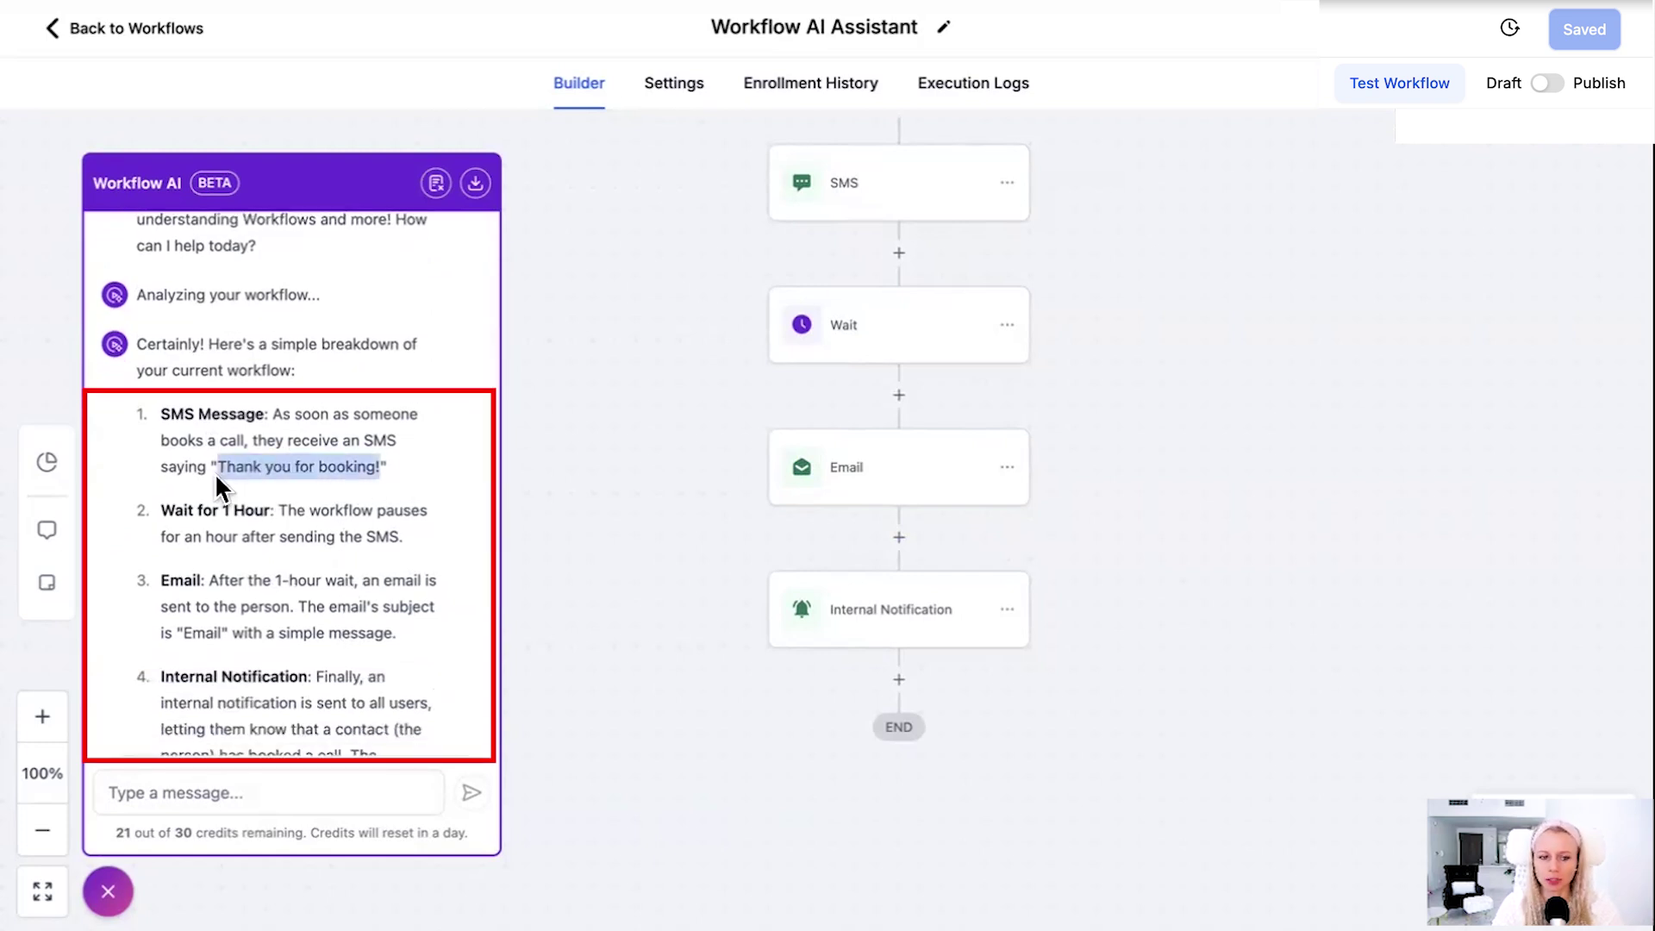
scroll(190, 437, down, 1)
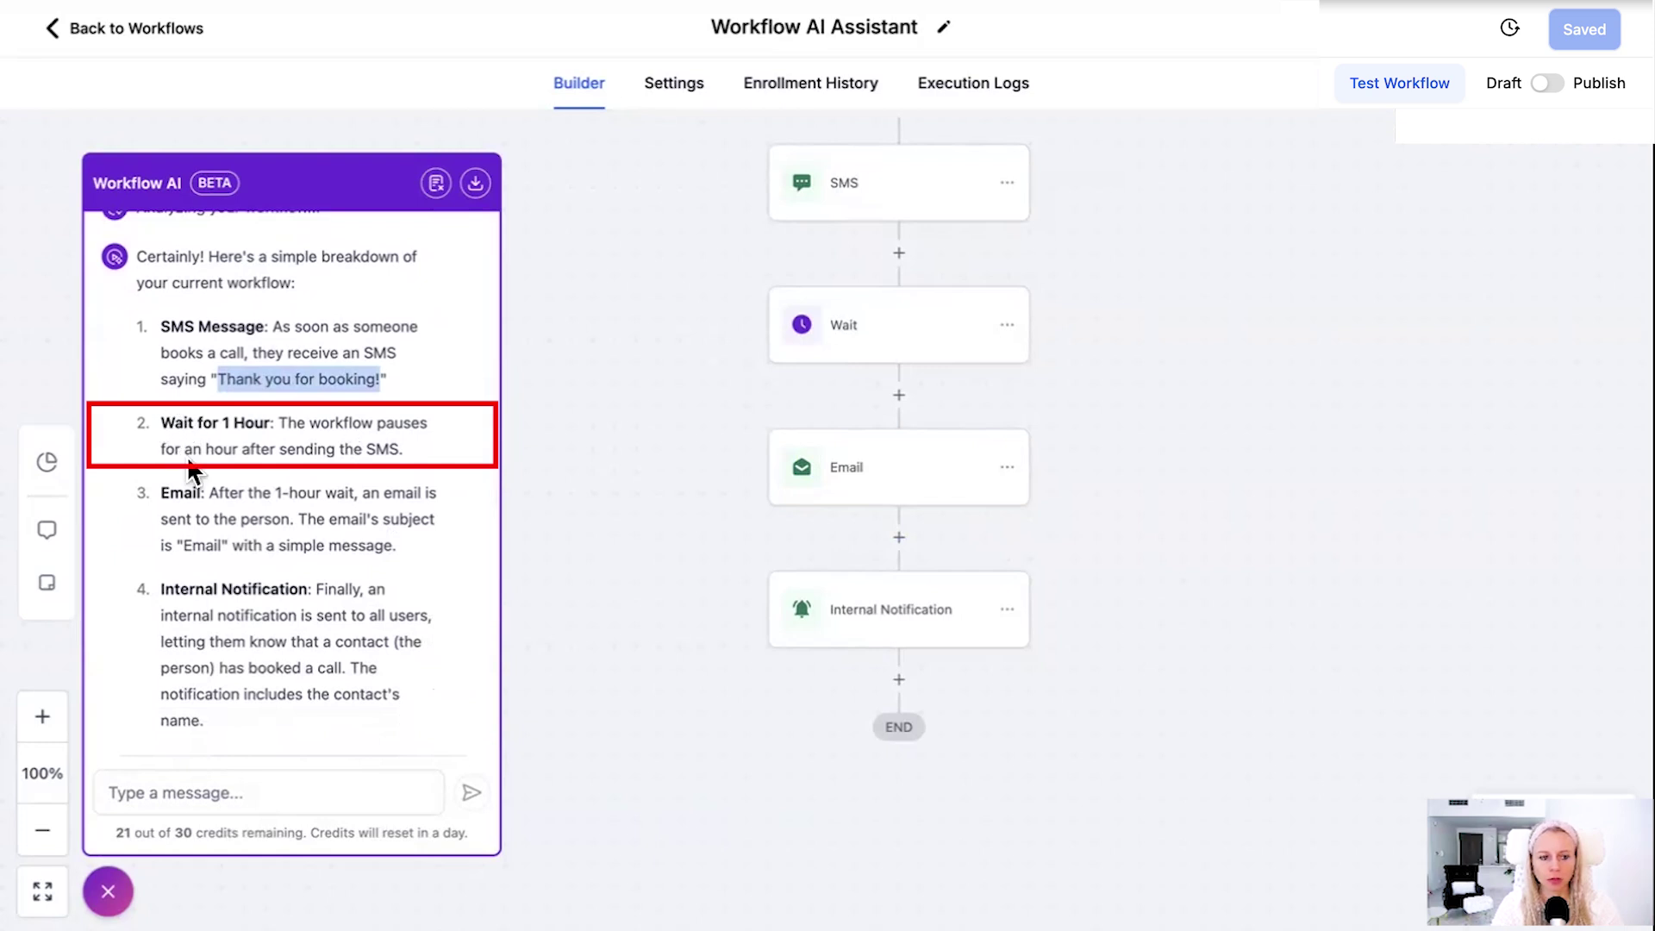
drag(403, 449, 278, 422)
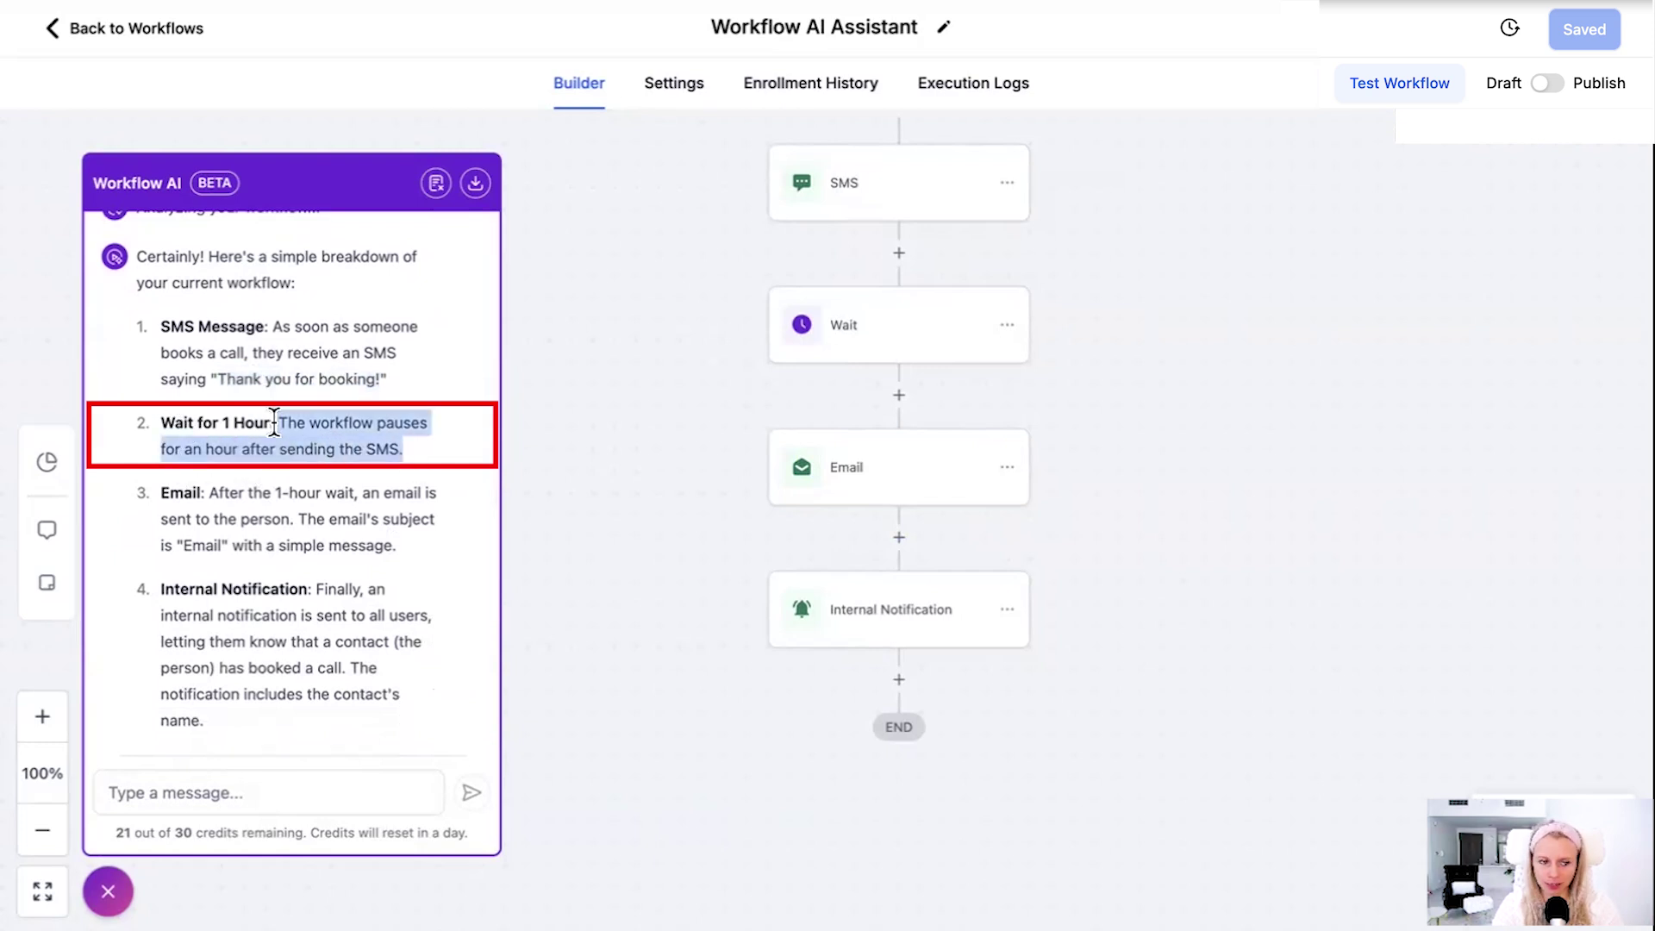
scroll(198, 349, down, 2)
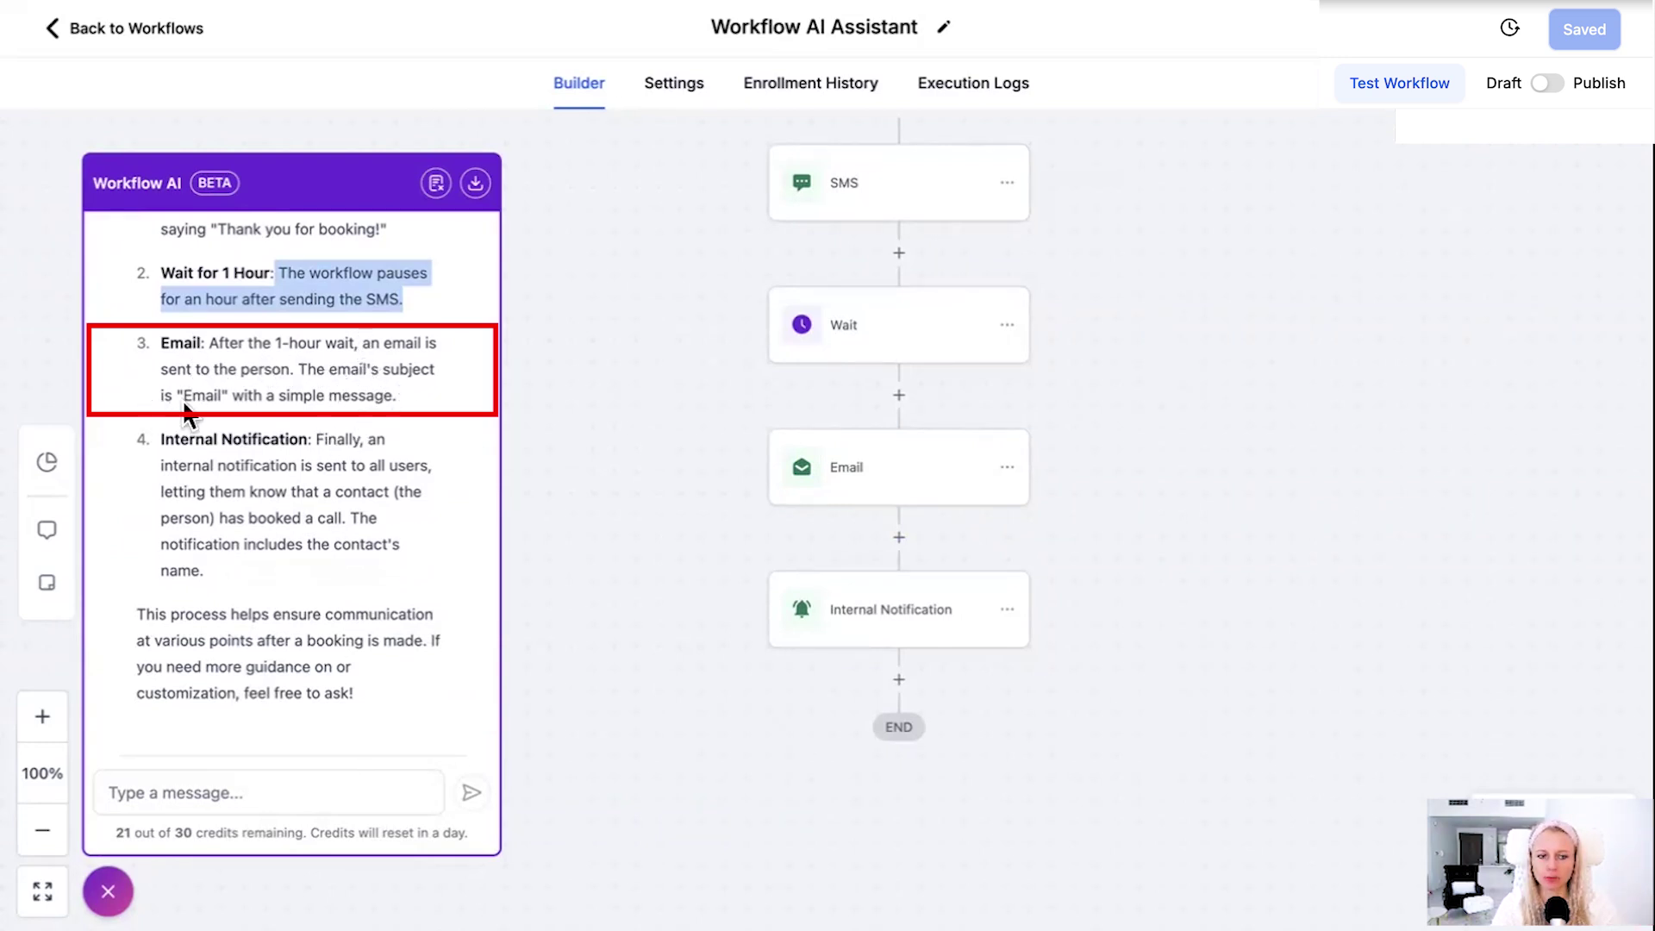
drag(399, 401, 159, 342)
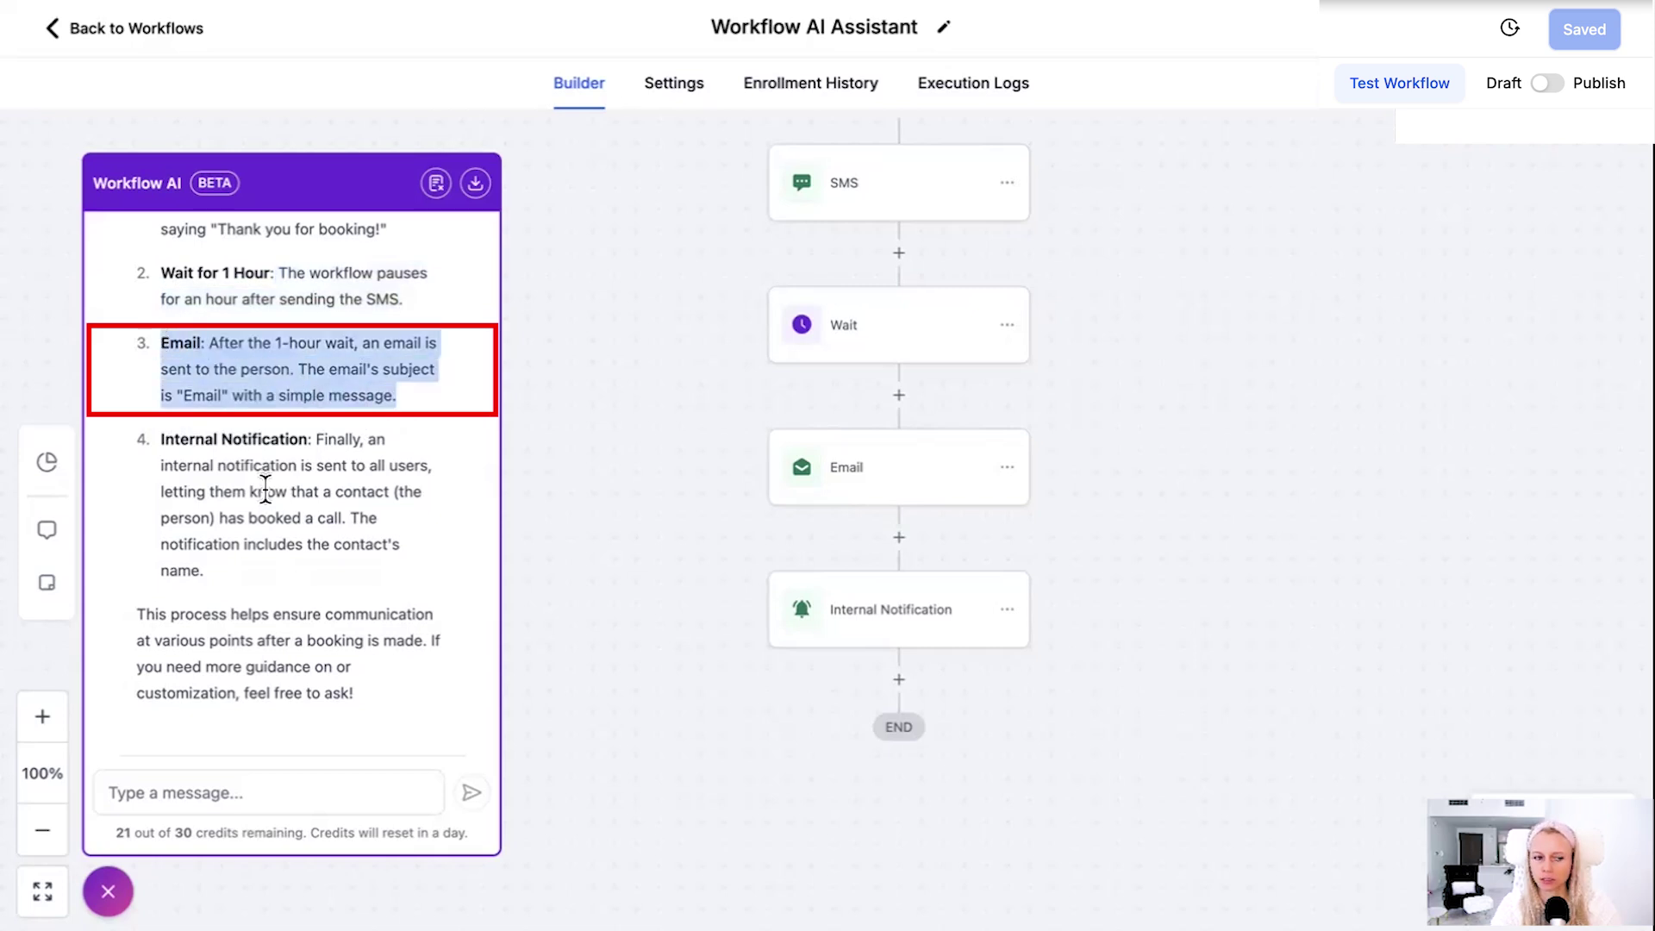
click(261, 487)
drag(160, 437, 288, 580)
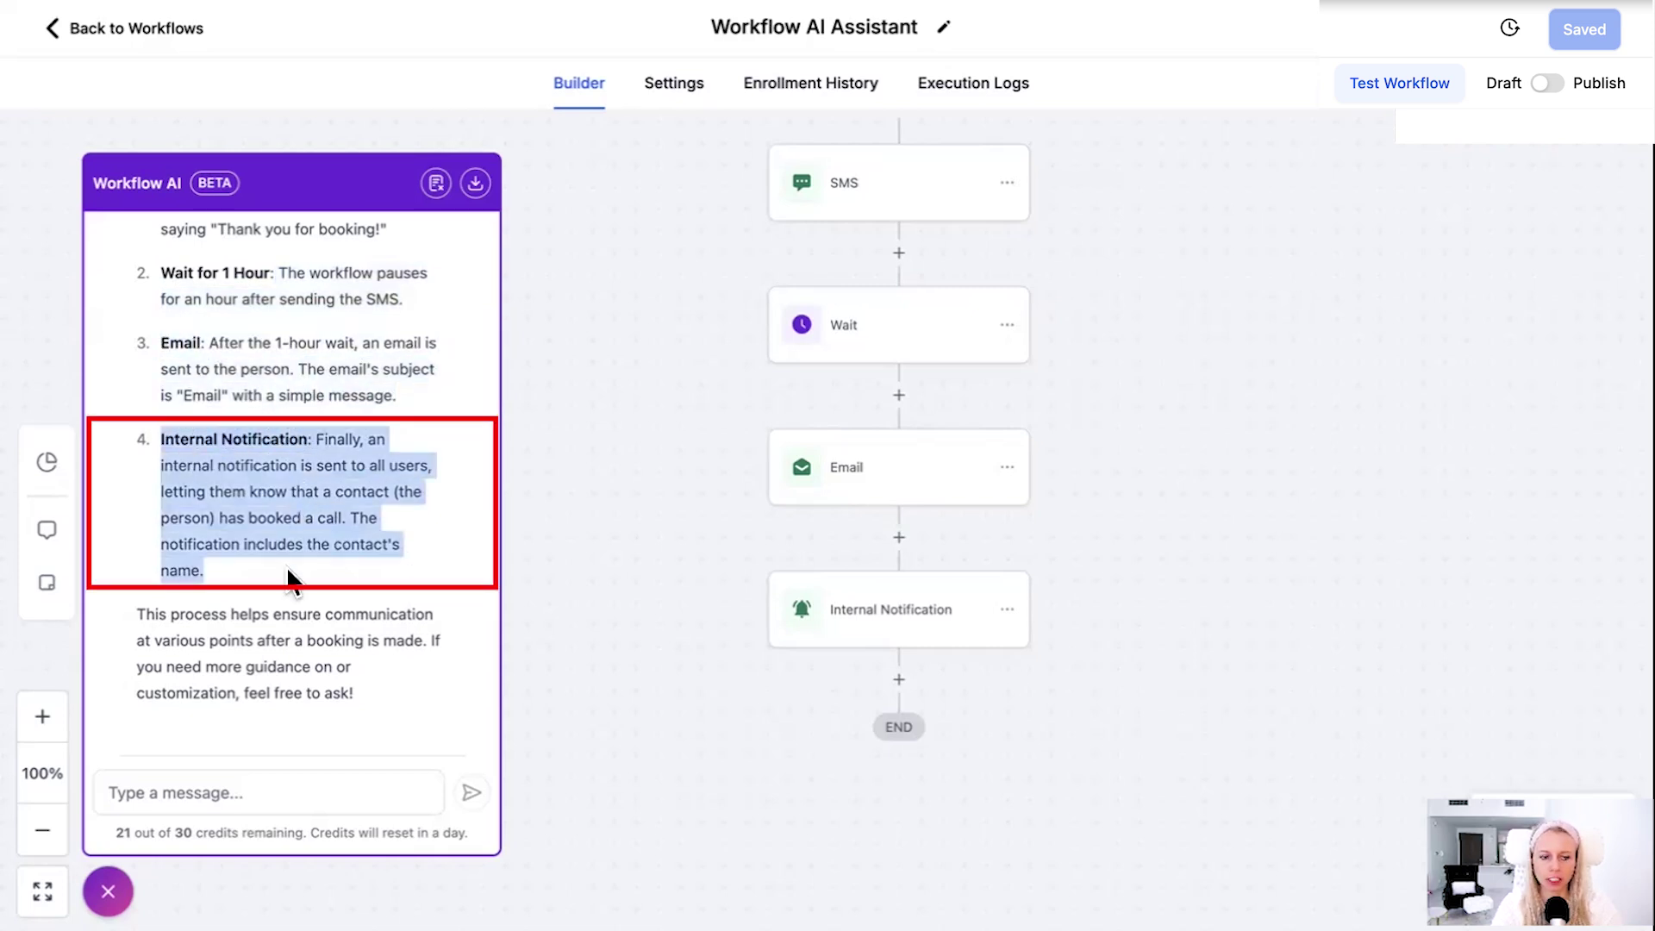
Ask Workflow AI 'how can we make this better'.
click(183, 793)
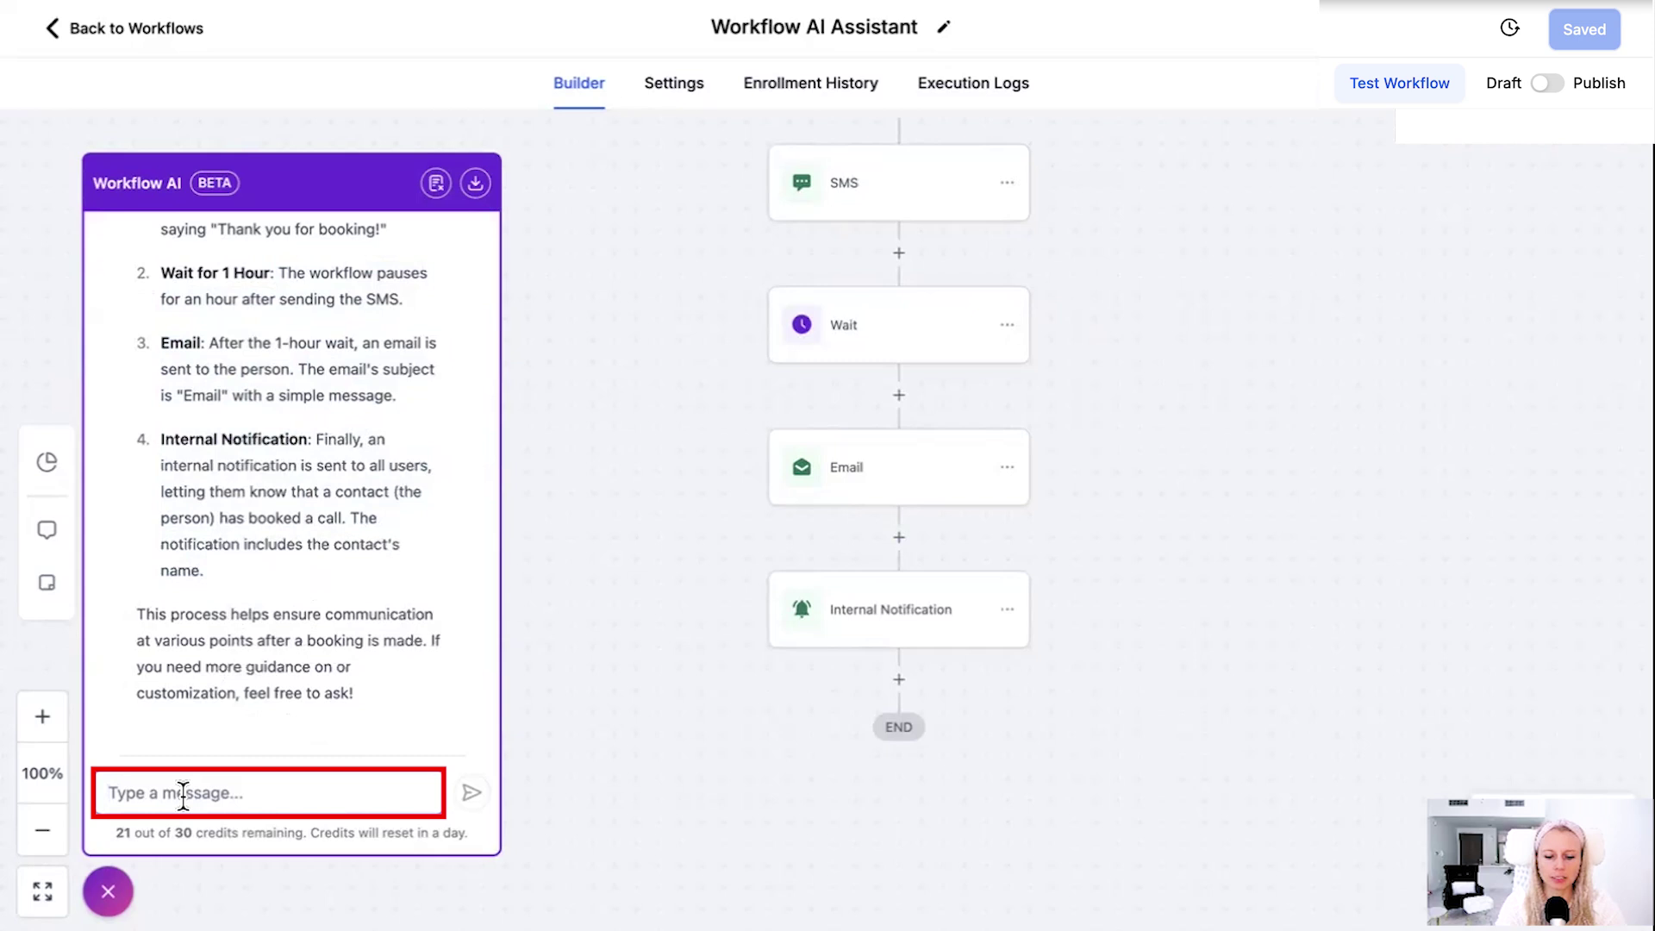
text(how can we make this better)
key(Return)
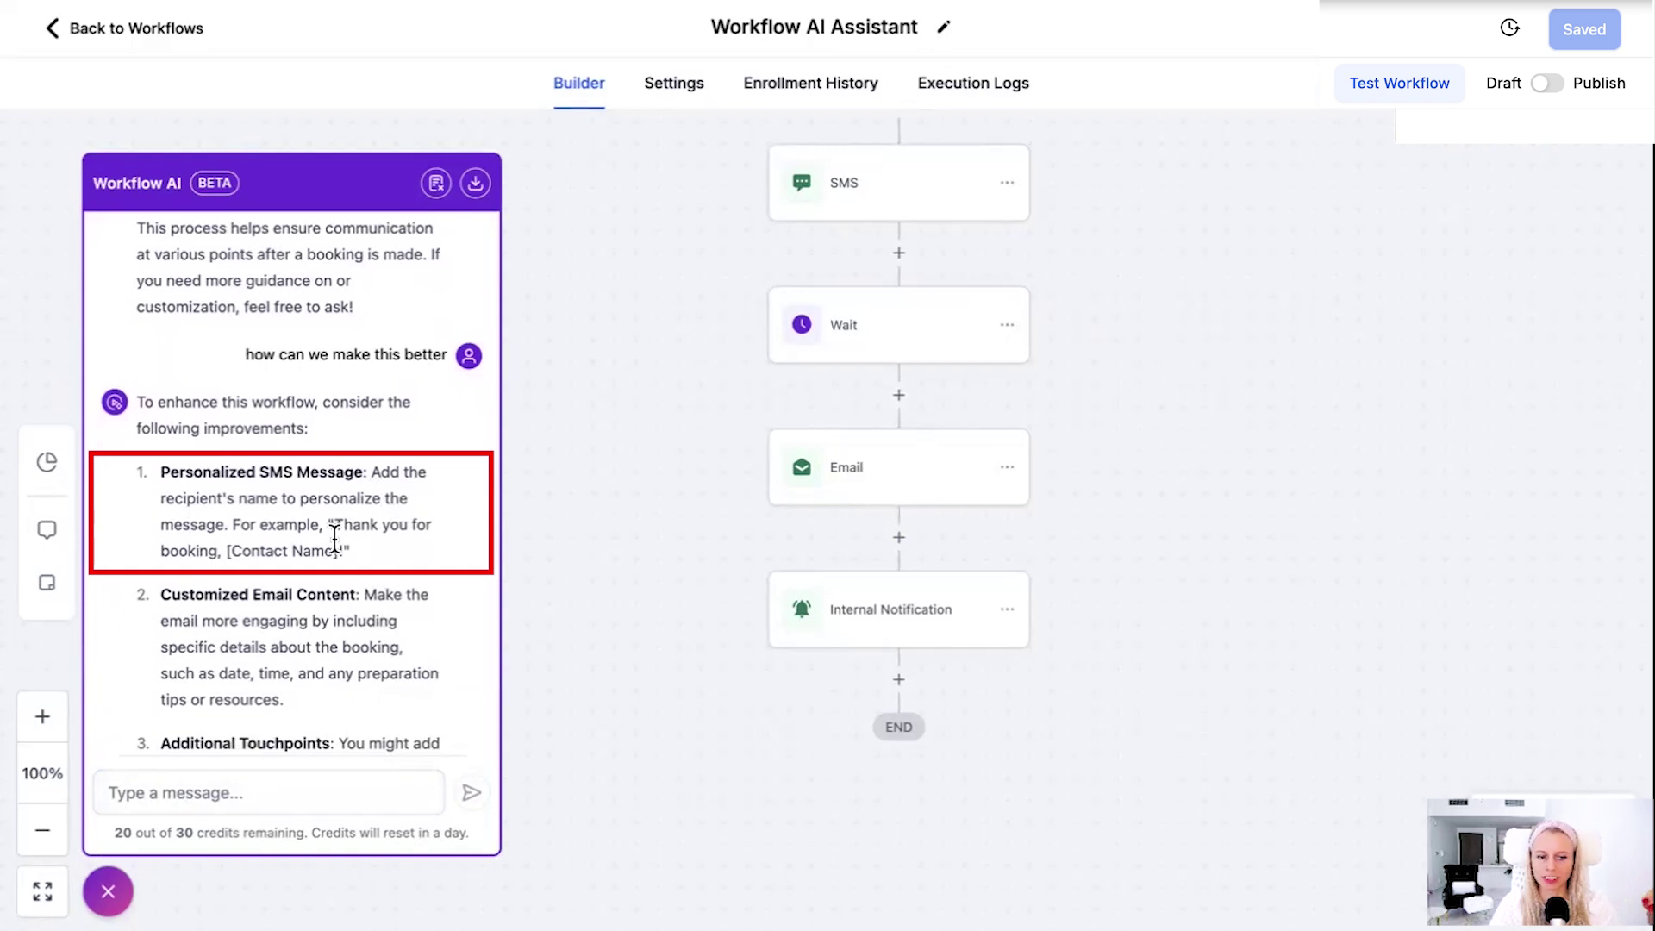
mouse_move(1179, 305)
mouse_down()
mouse_move(1199, 382)
mouse_move(1153, 362)
mouse_up()
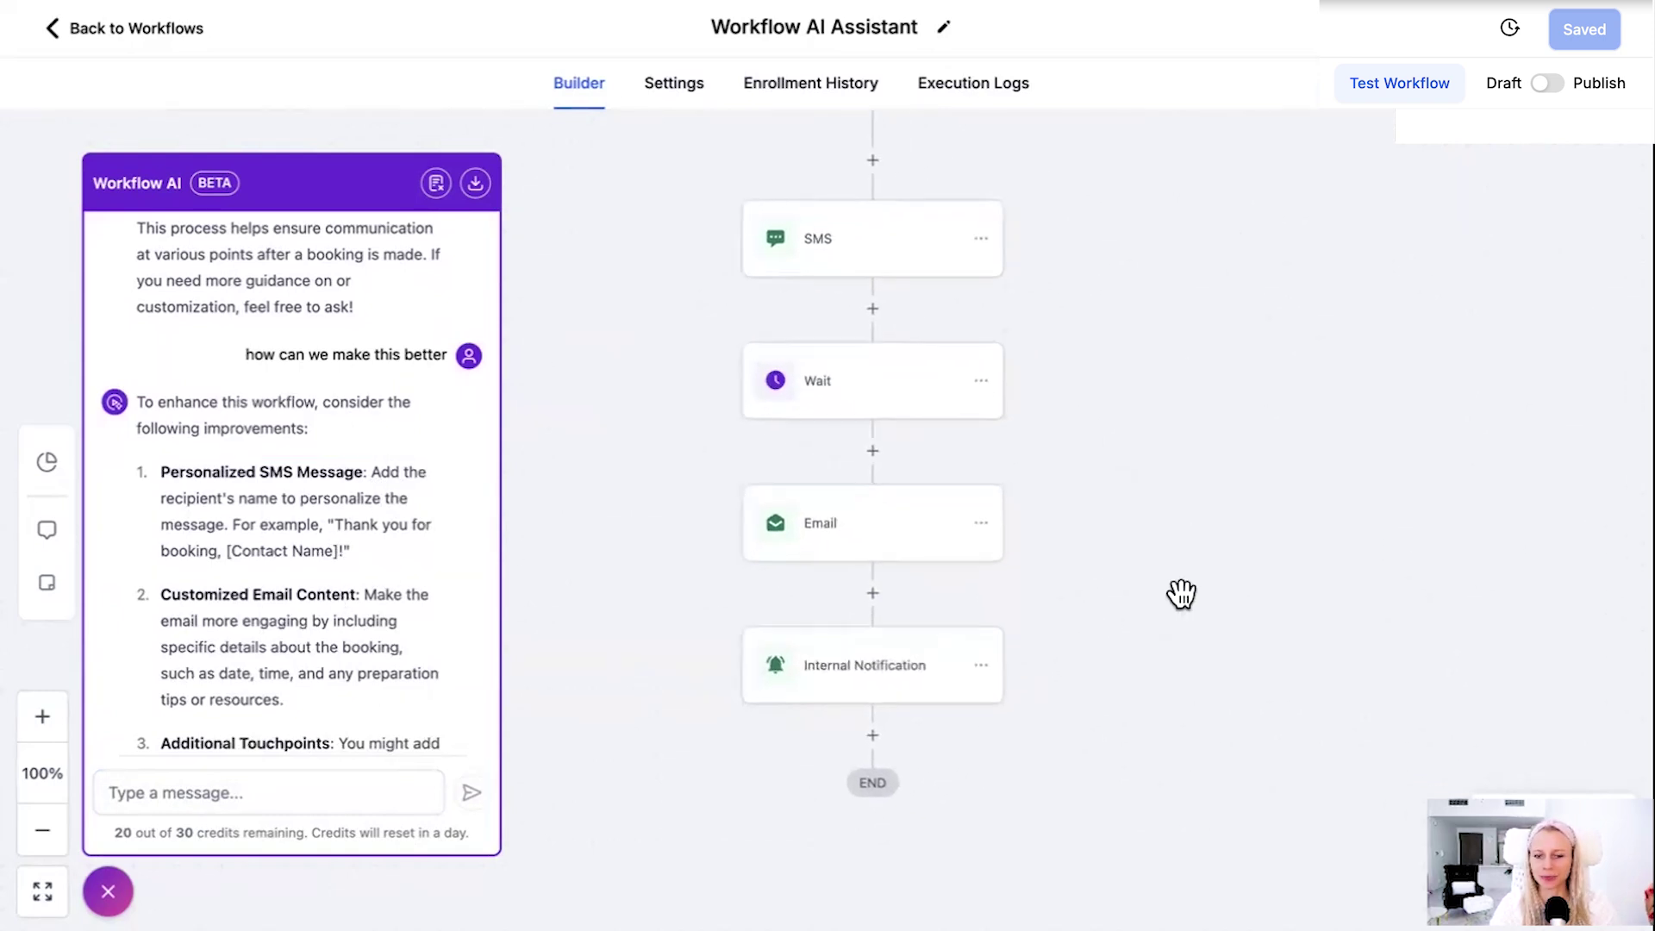
Check the SMS step's settings, then read through the six suggested improvements.
click(820, 248)
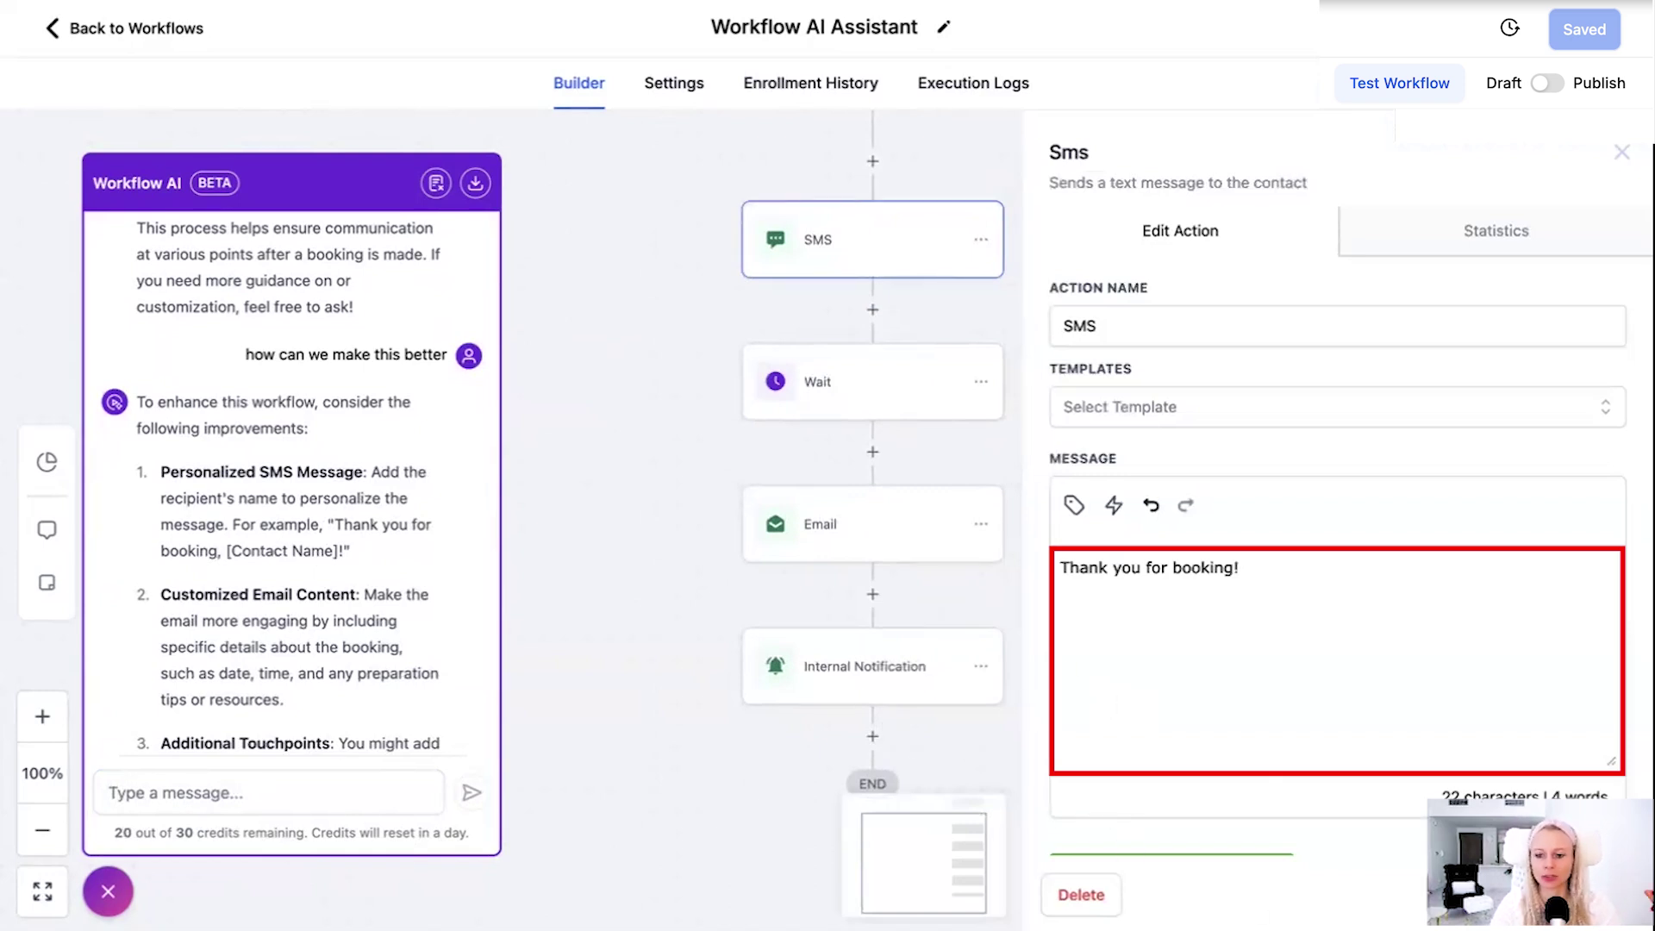
key(Escape)
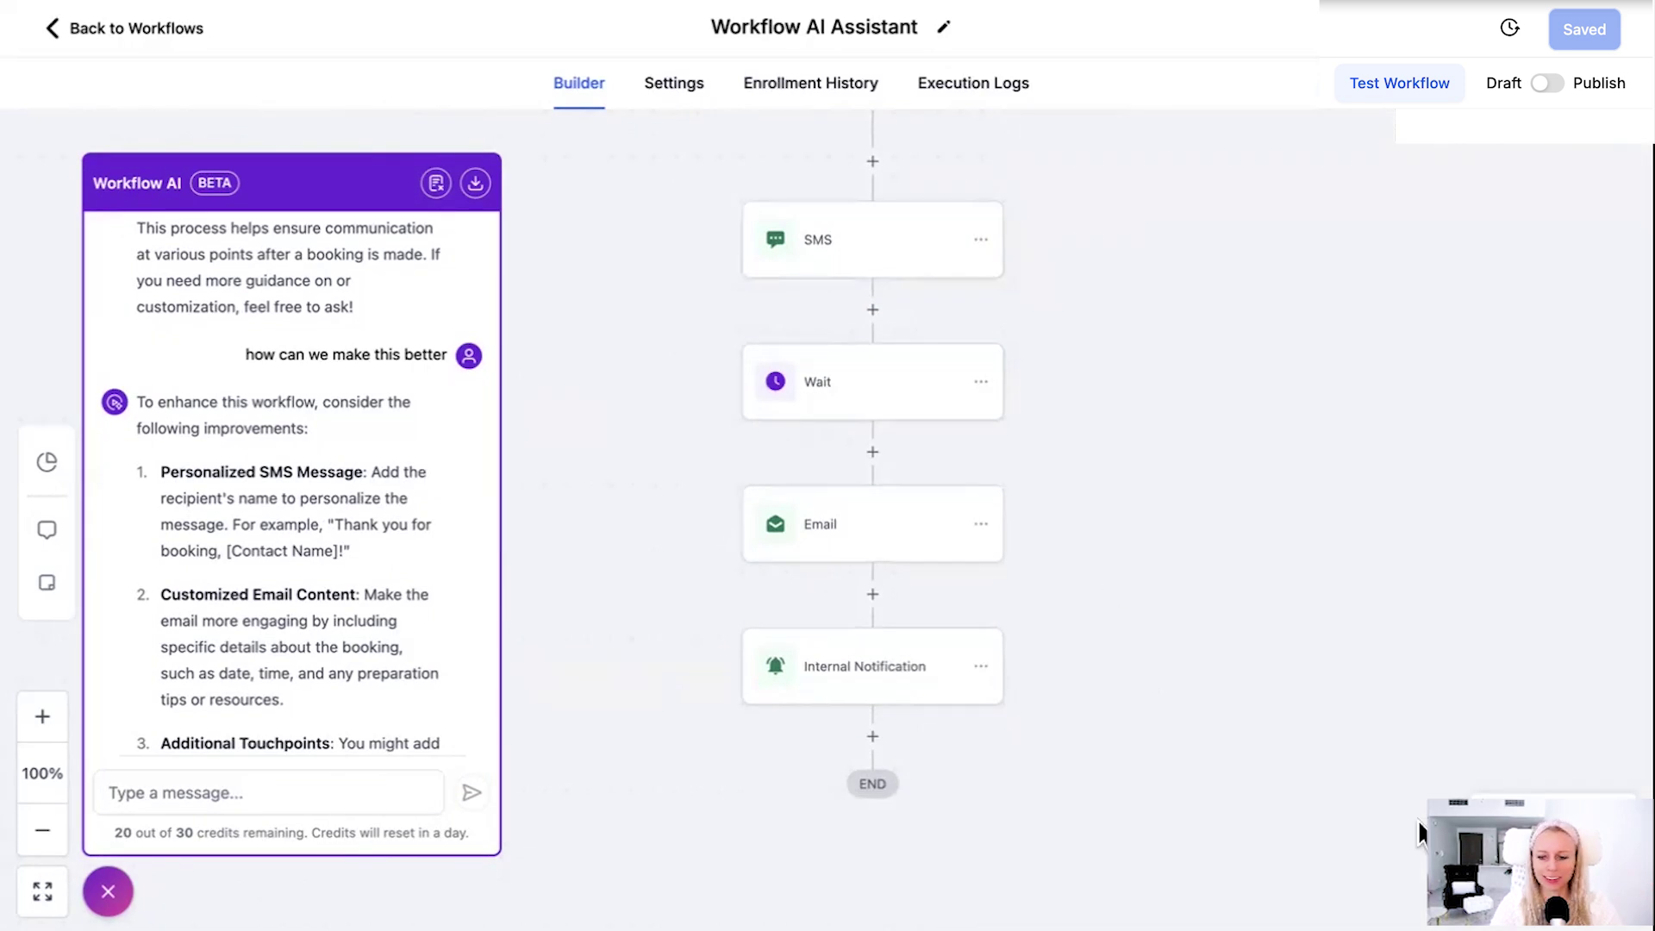
scroll(340, 471, down, 3)
scroll(334, 648, down, 2)
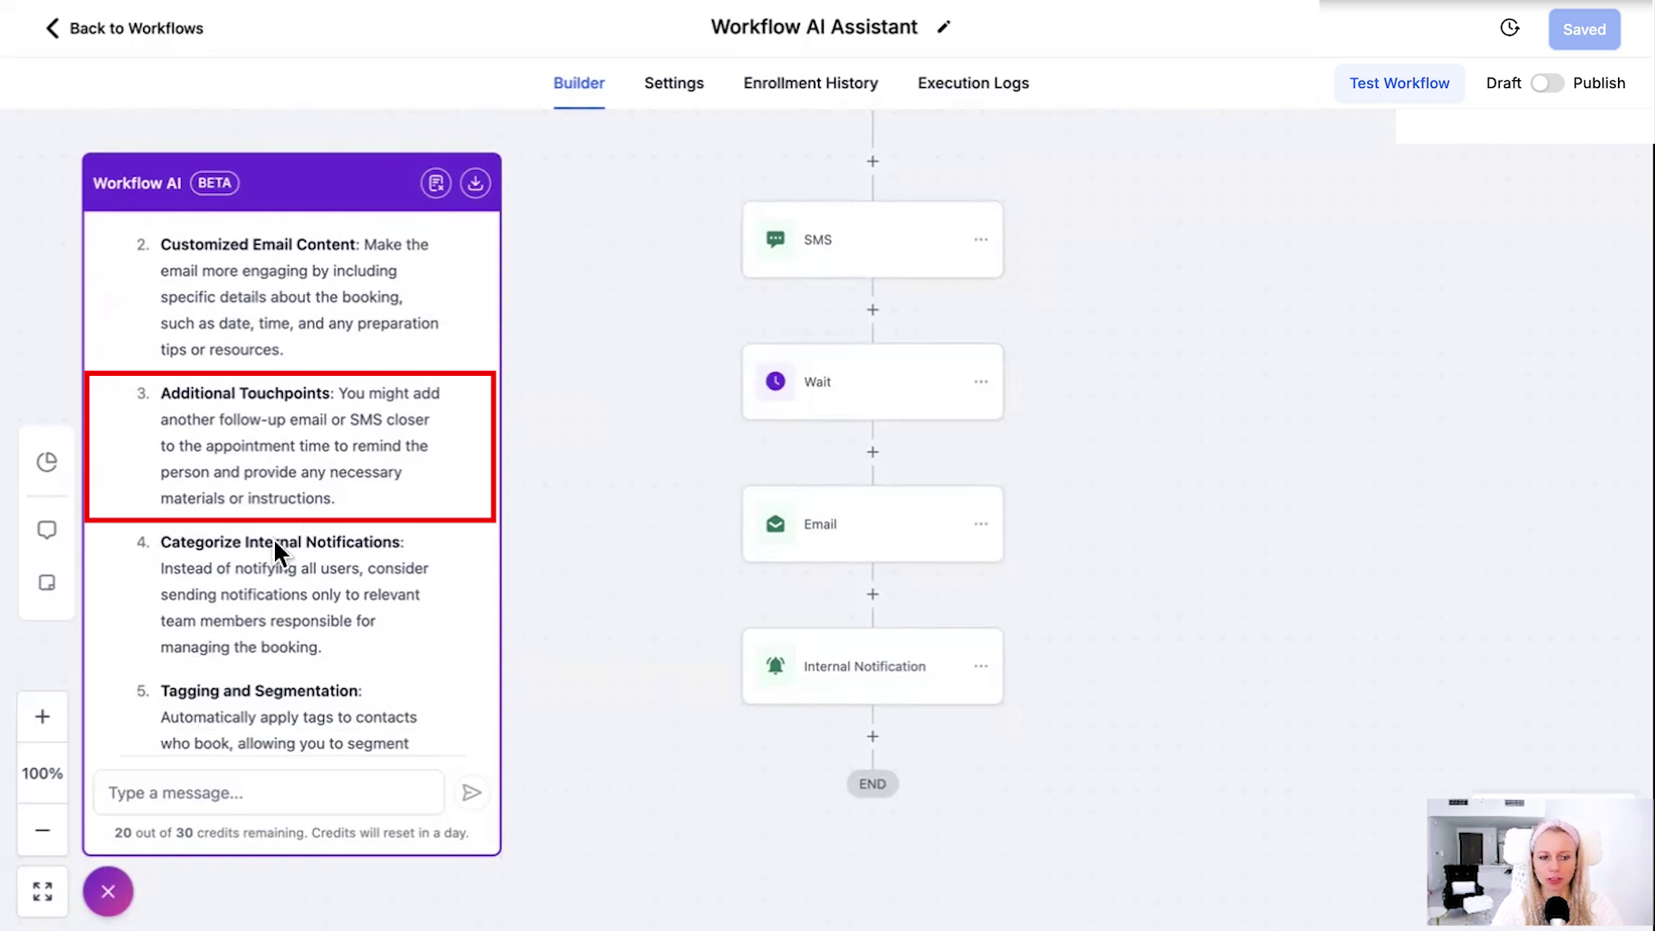
scroll(275, 542, down, 1)
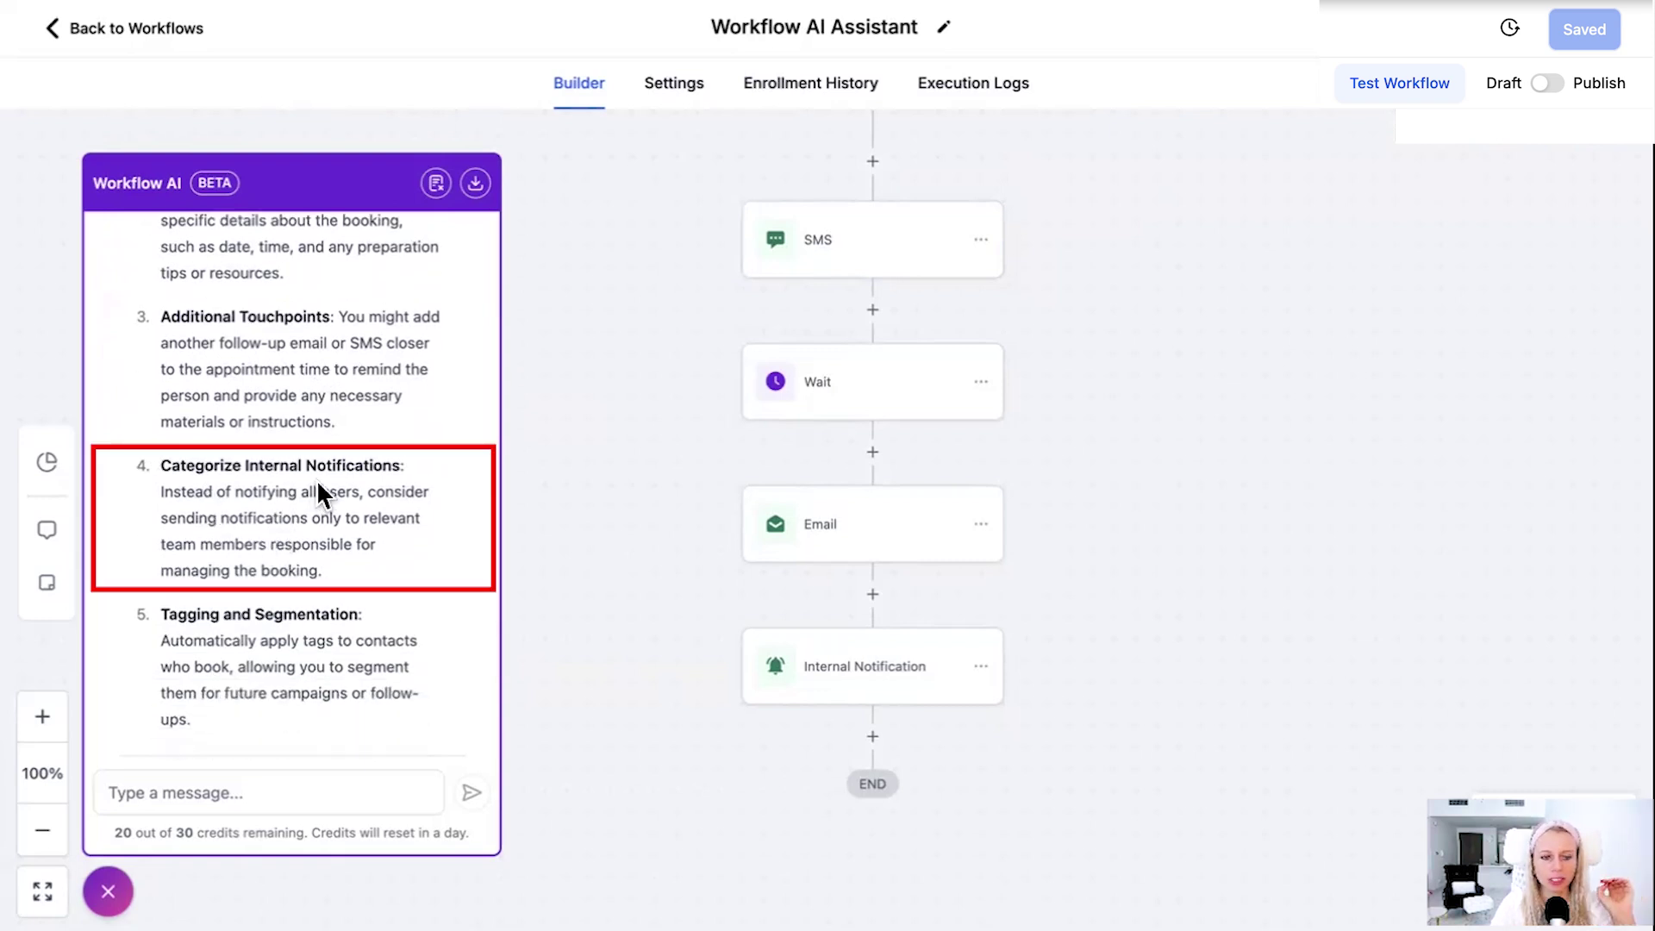
scroll(318, 552, down, 2)
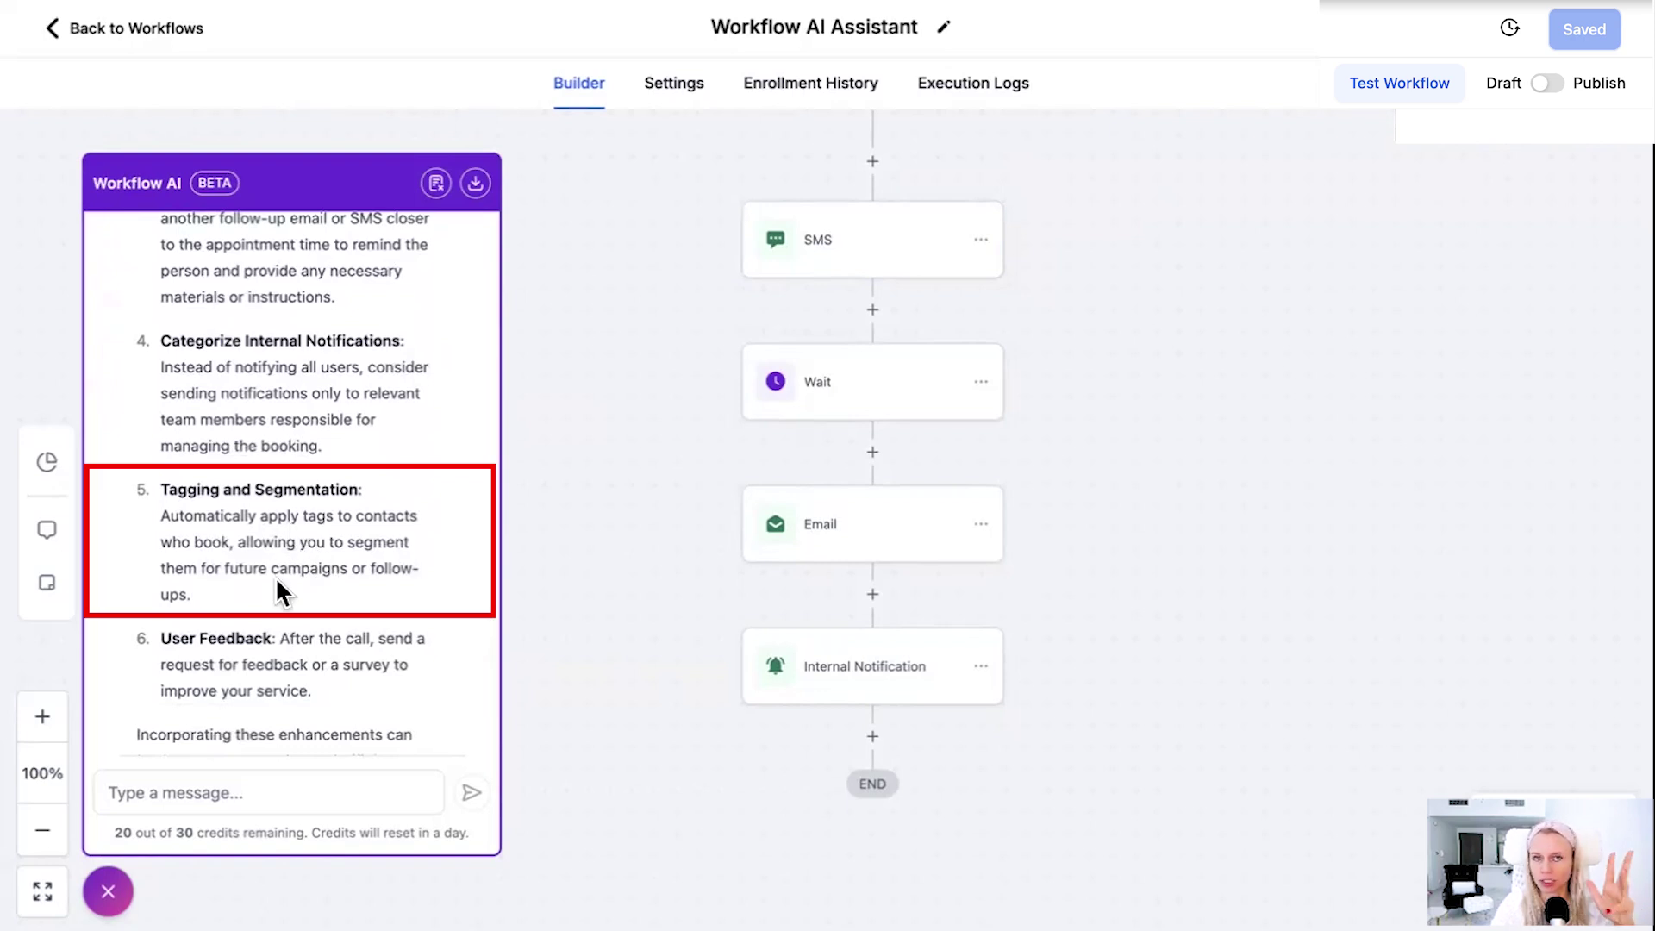
scroll(275, 574, down, 2)
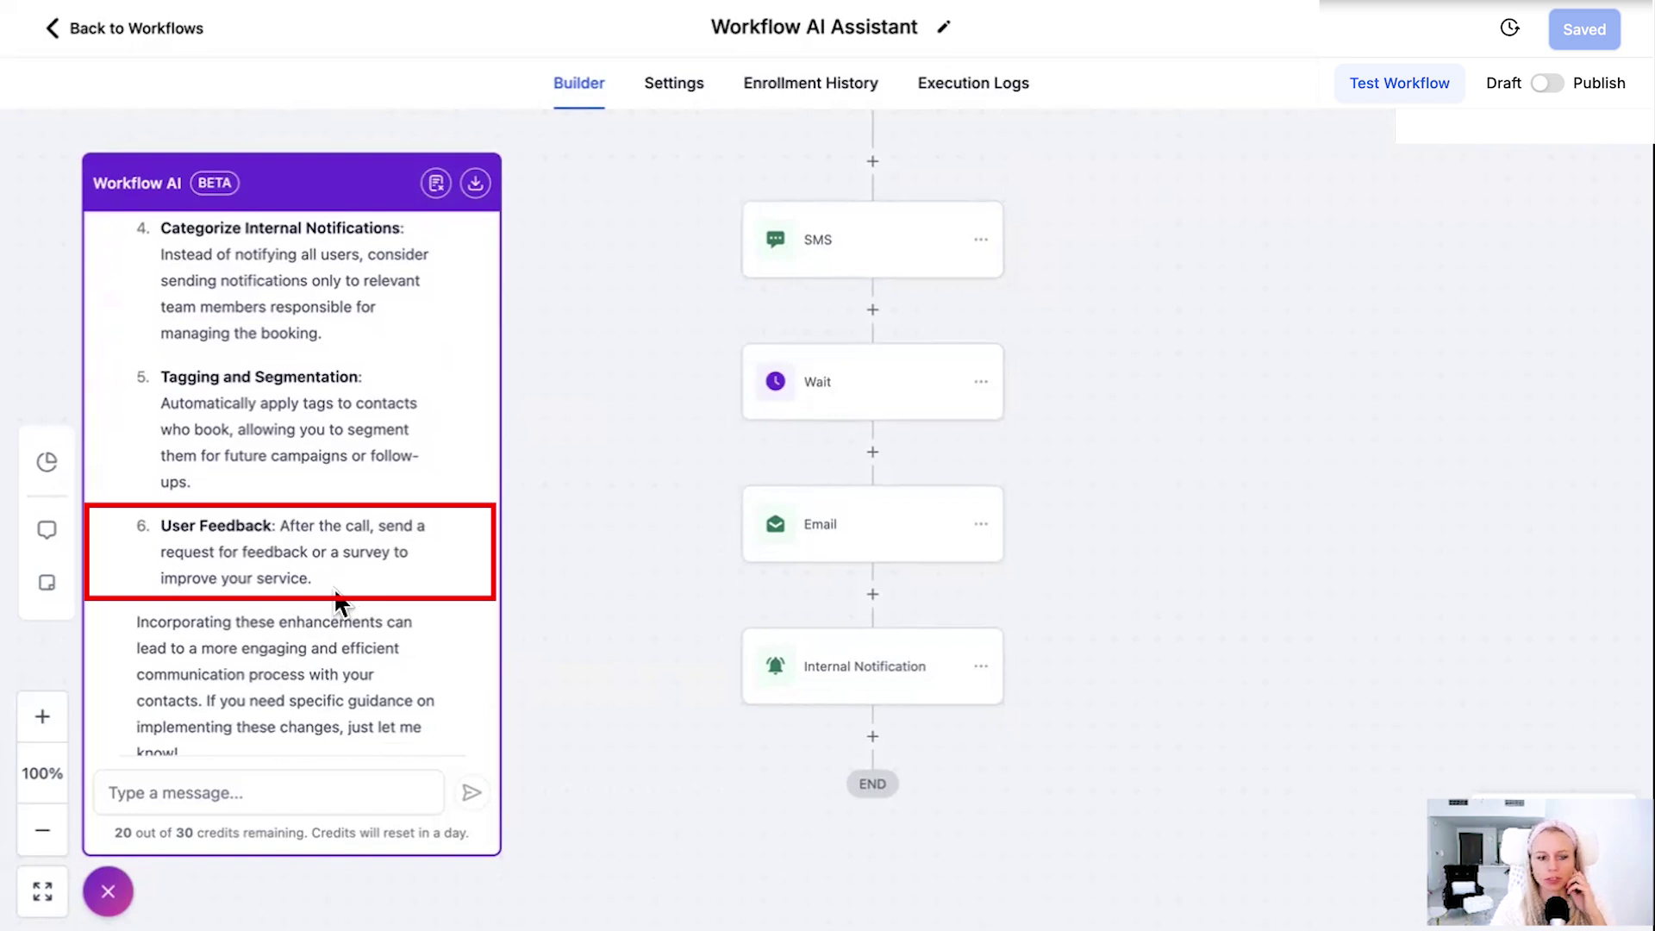
scroll(333, 585, down, 1)
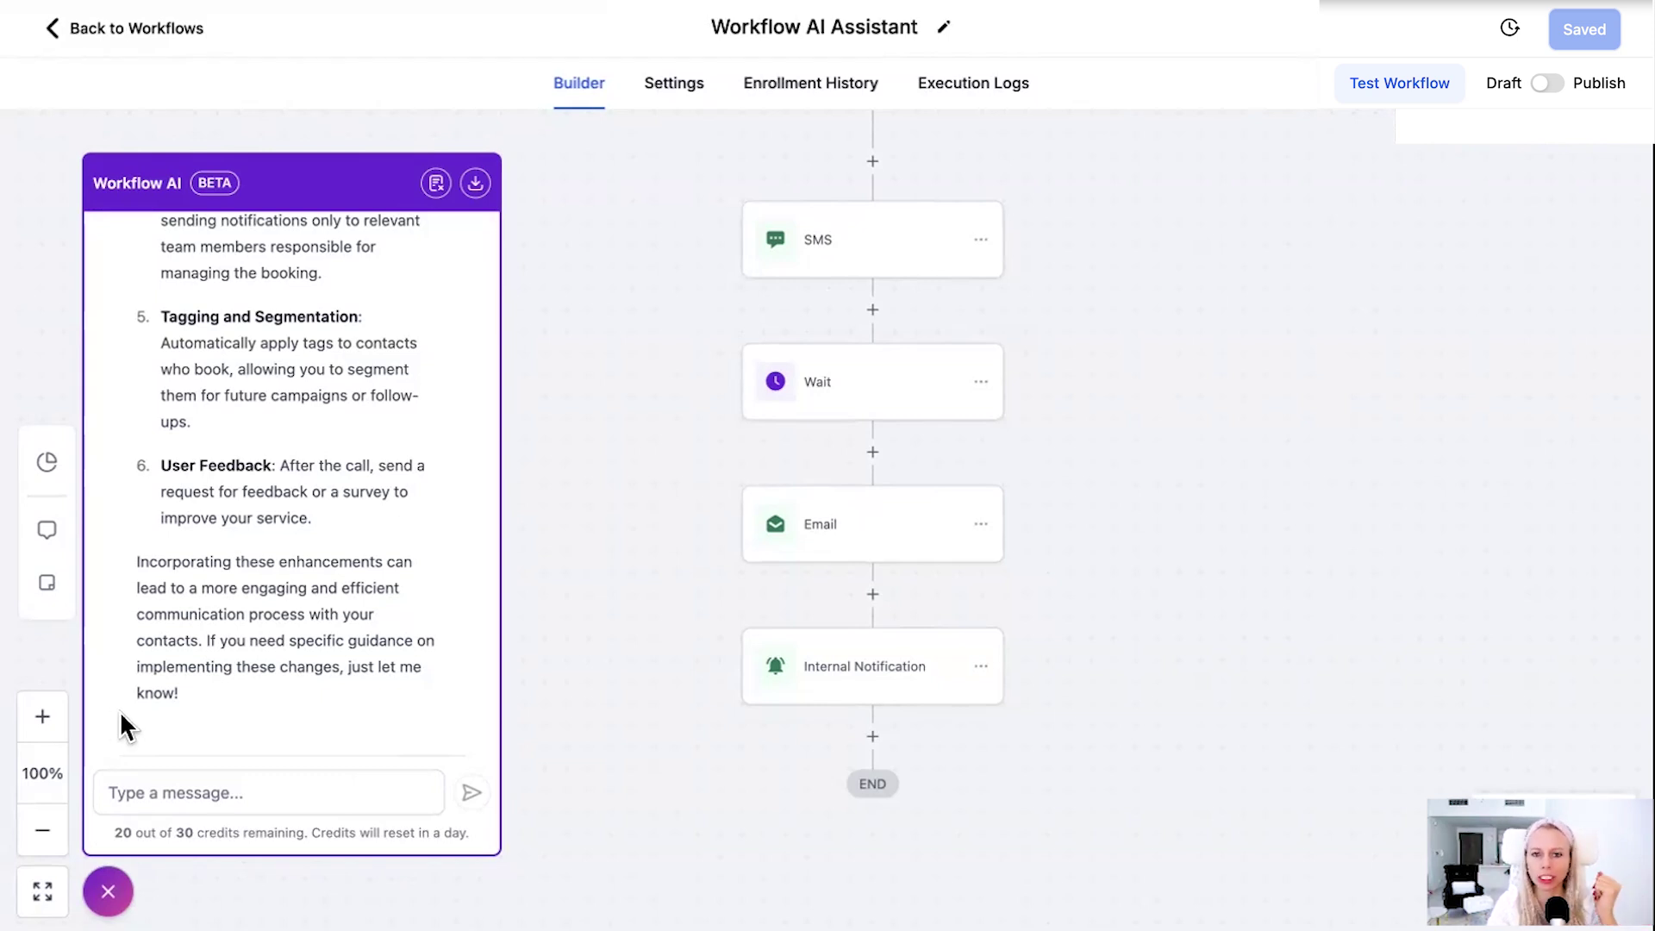
Search the page for a pasted query and select the search text.
key(ctrl+f)
key(ctrl+v)
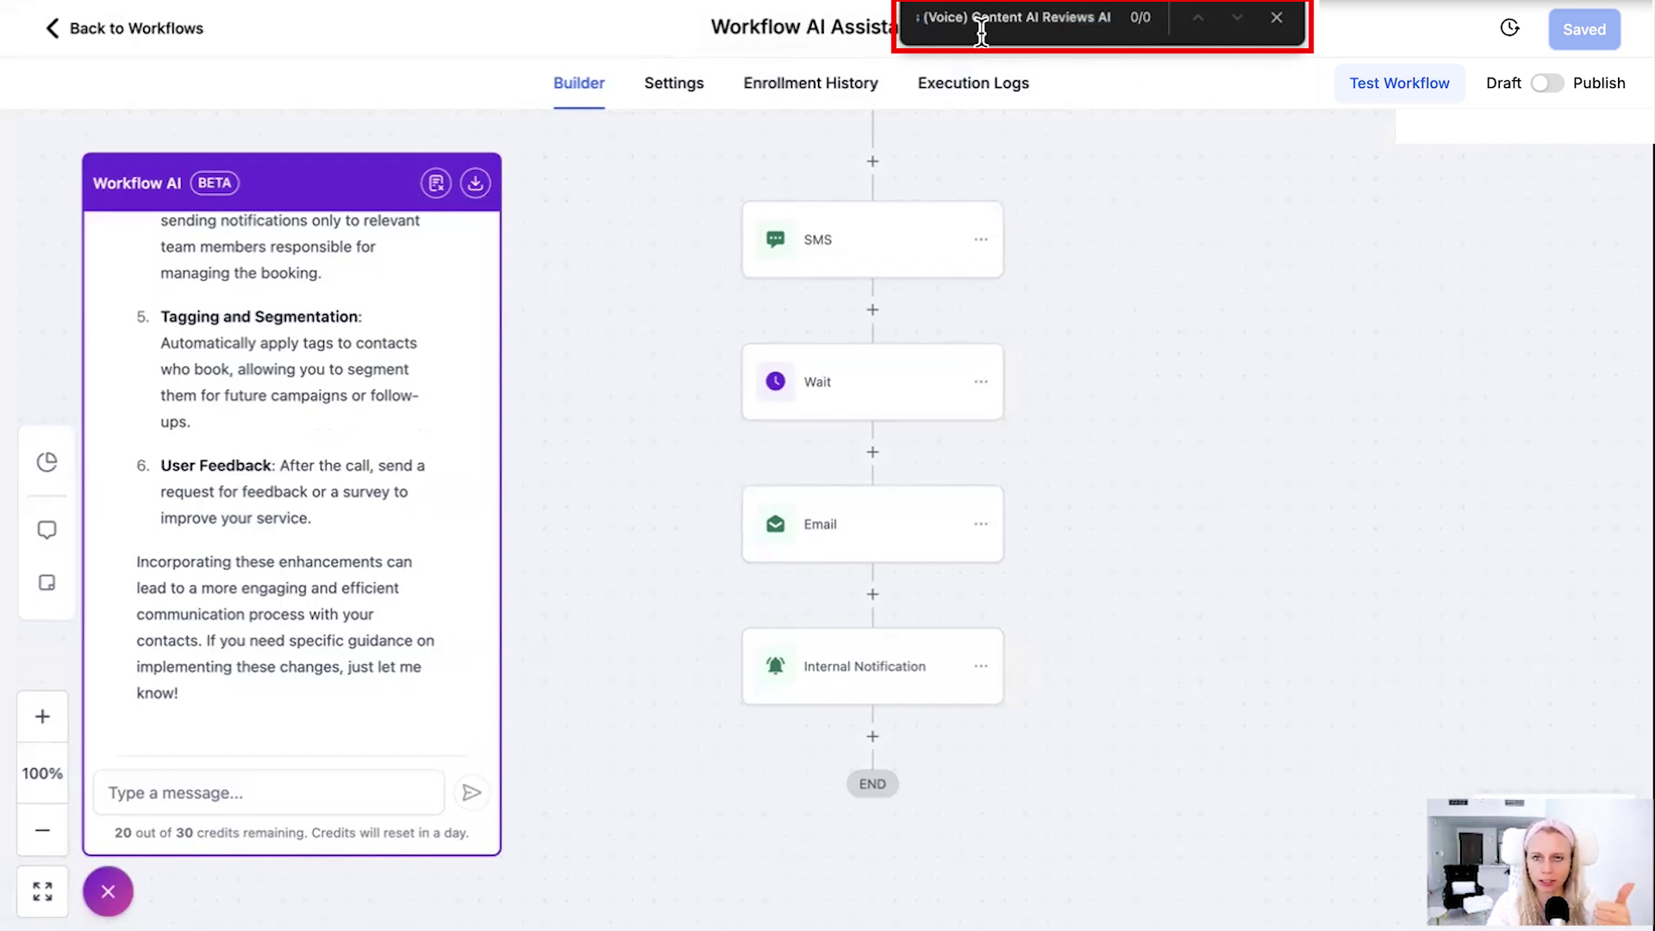
drag(981, 30, 912, 24)
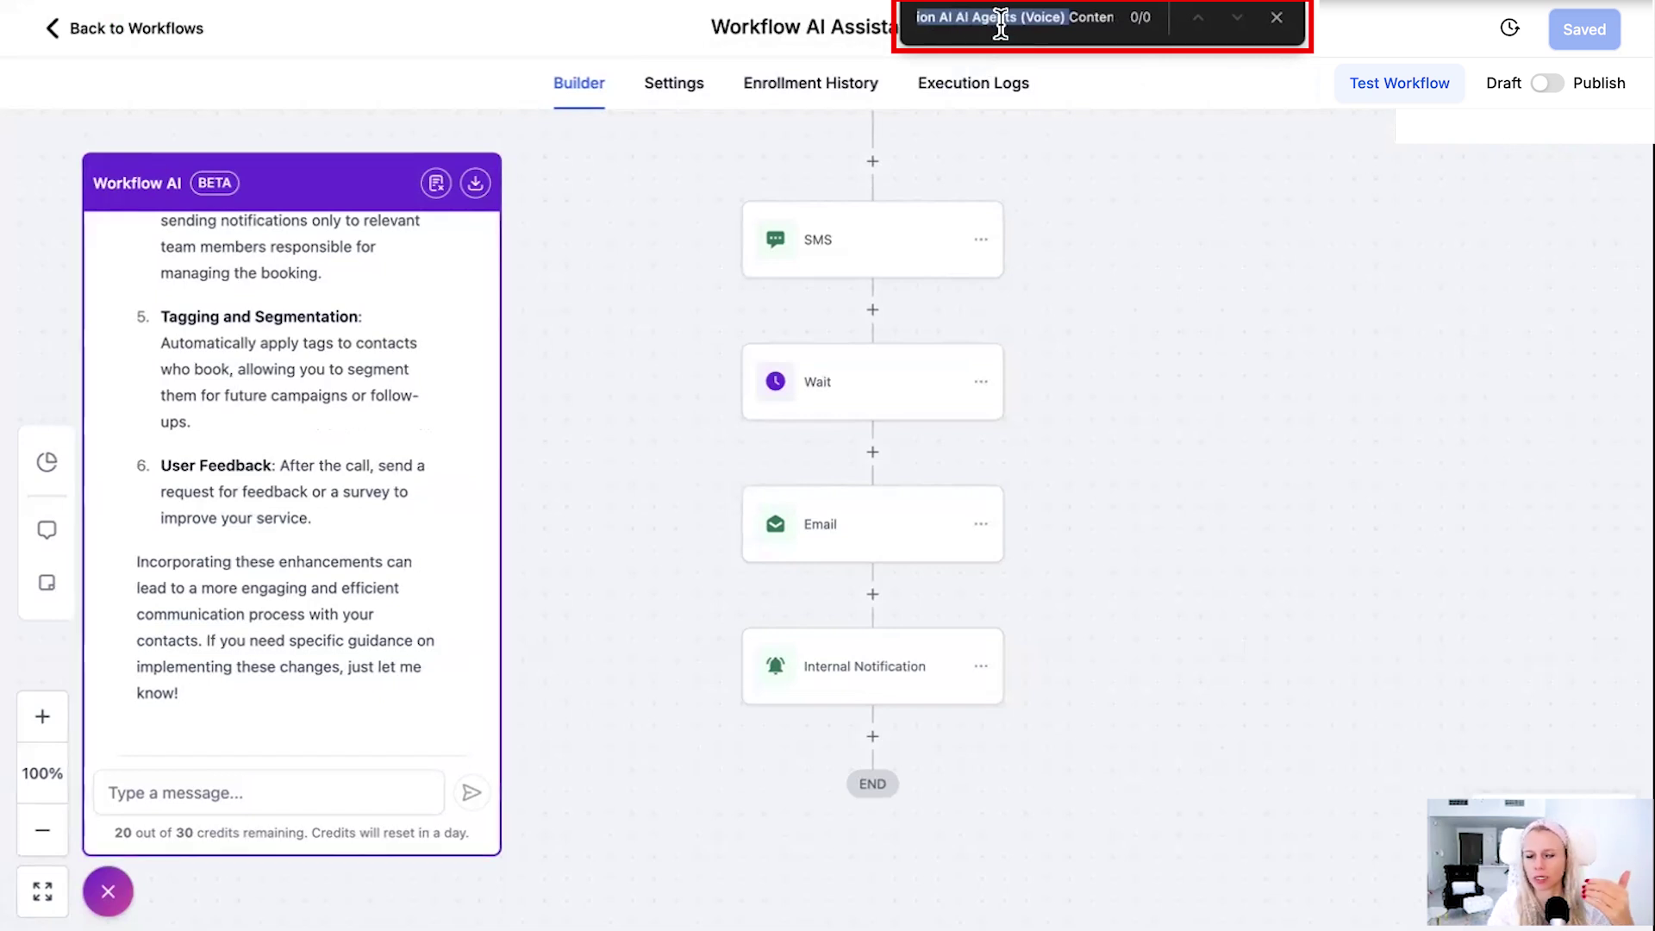
drag(1000, 26, 992, 345)
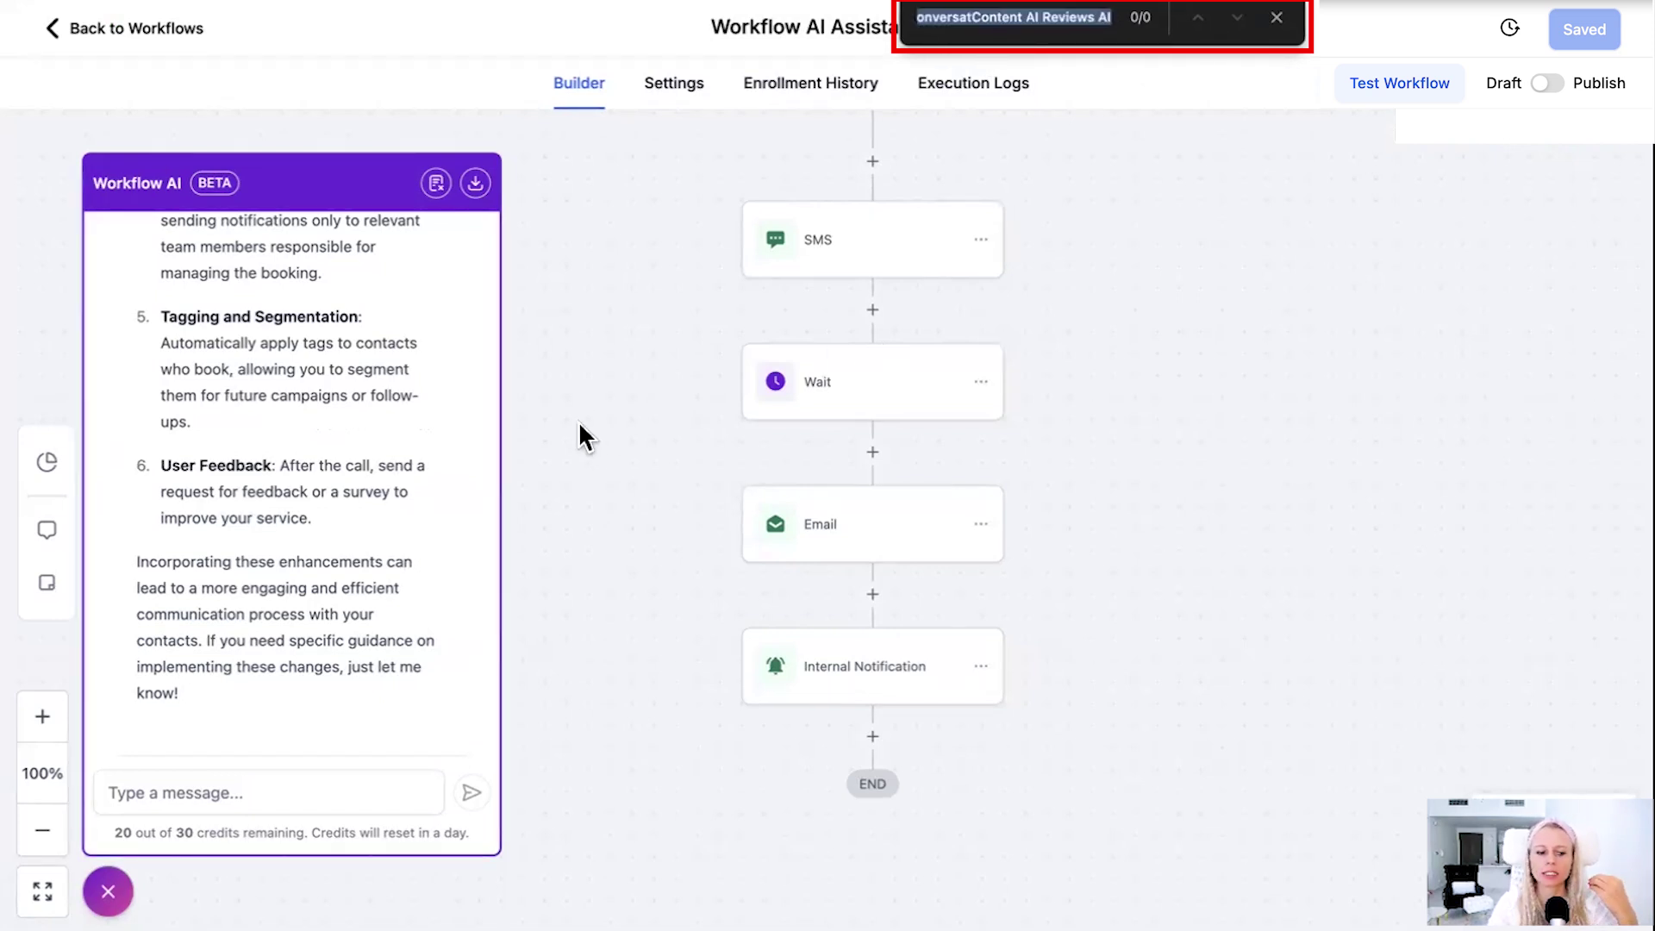